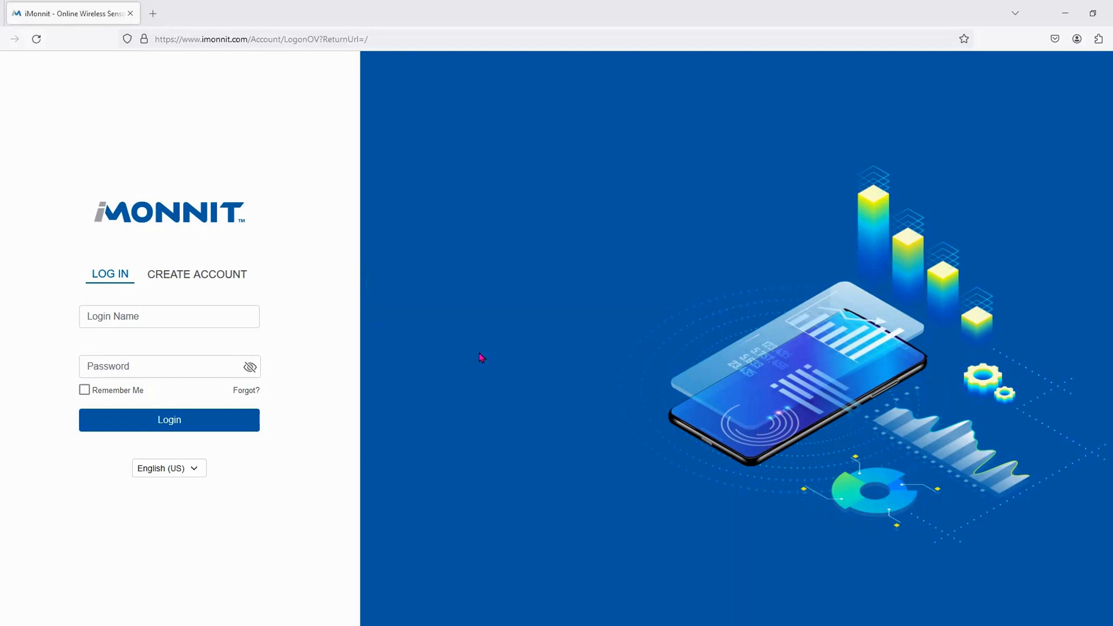
- Start a new account and enter the sign-up email address and password
{"action": "left_click", "coordinate": [197, 274]}
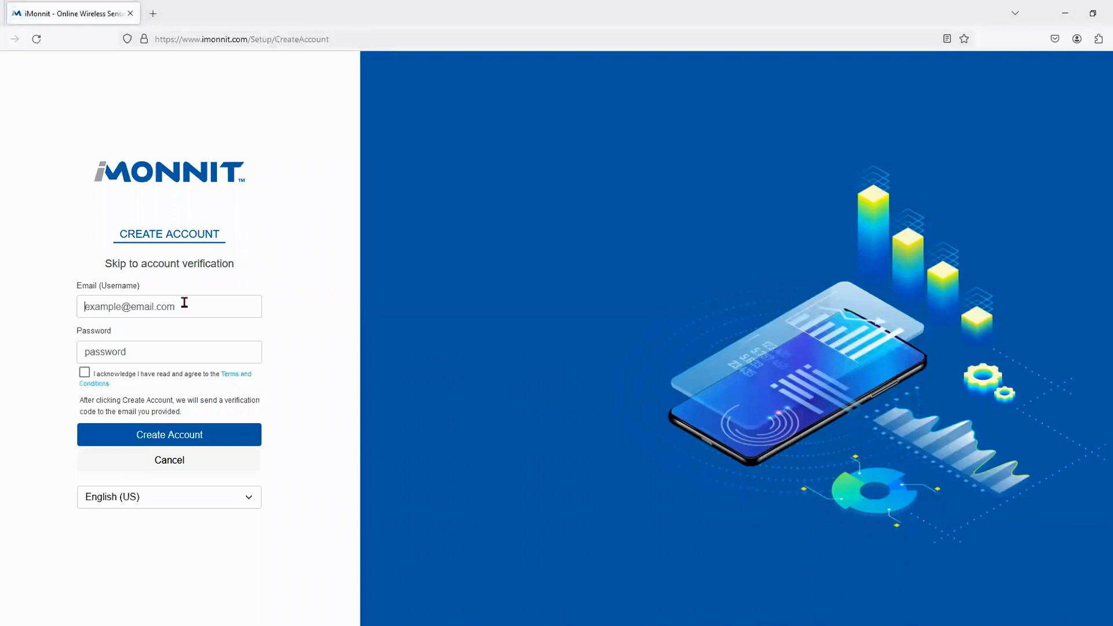
{"action": "left_click", "coordinate": [230, 313]}
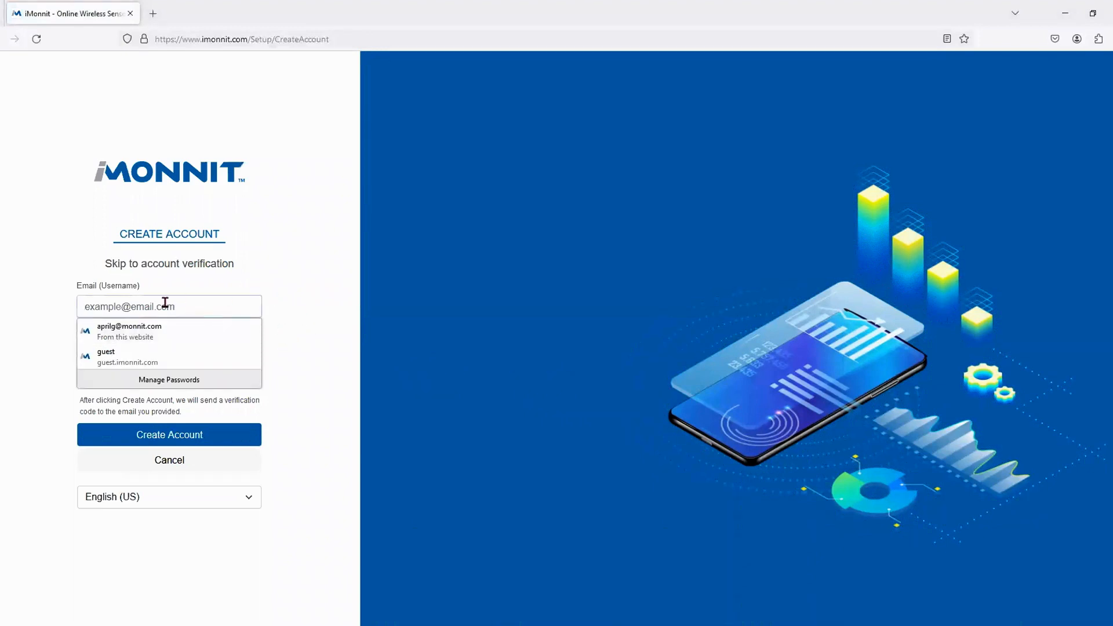
{"action": "left_click", "coordinate": [308, 301]}
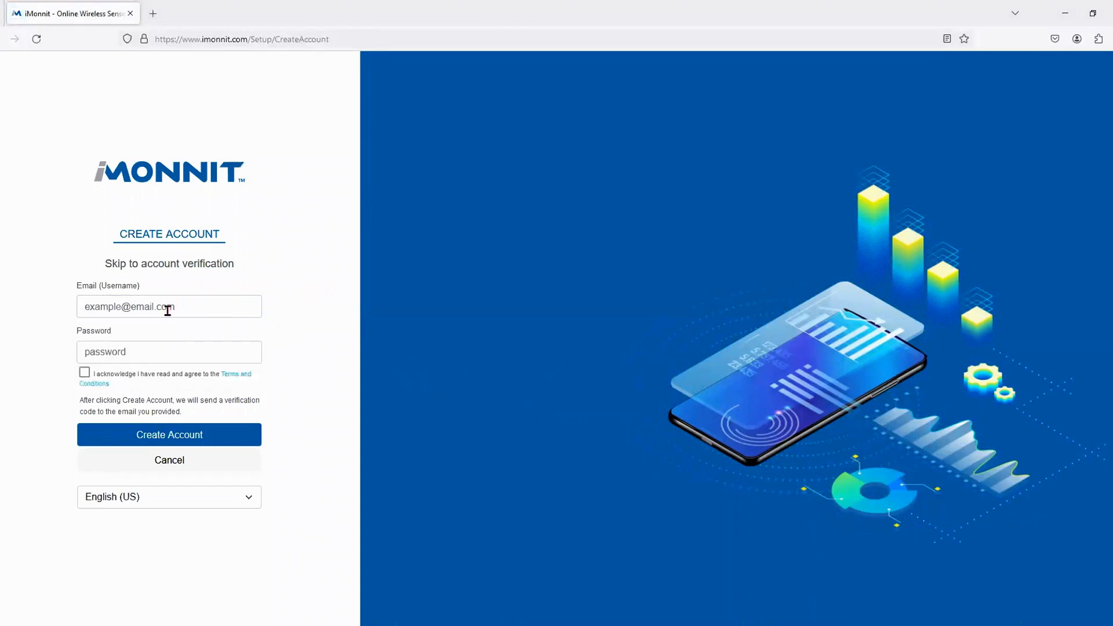
{"action": "left_click", "coordinate": [170, 309]}
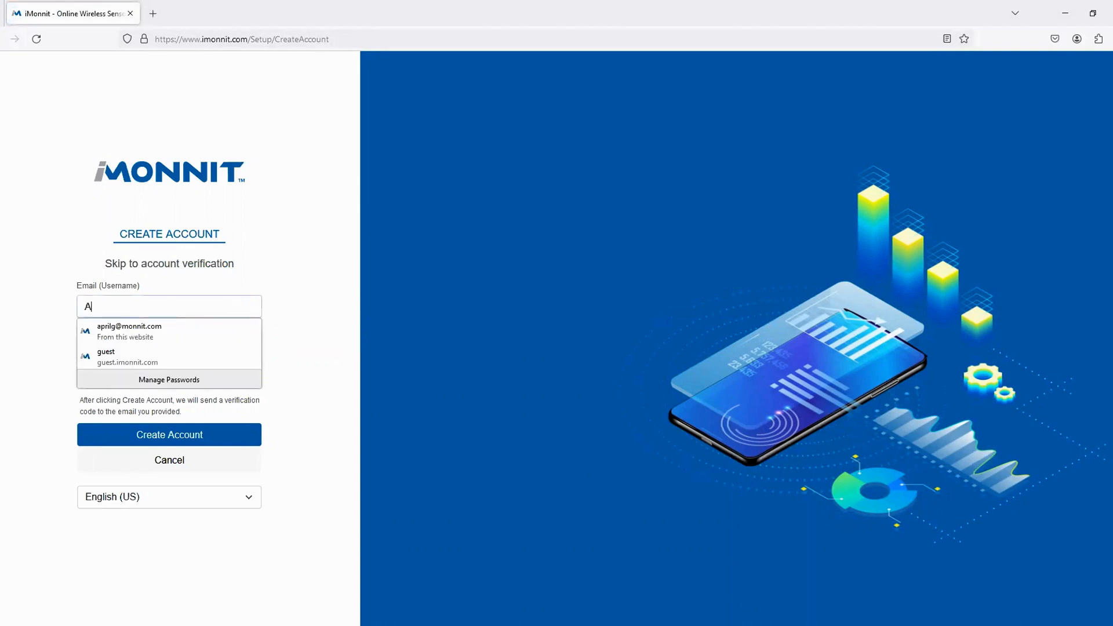
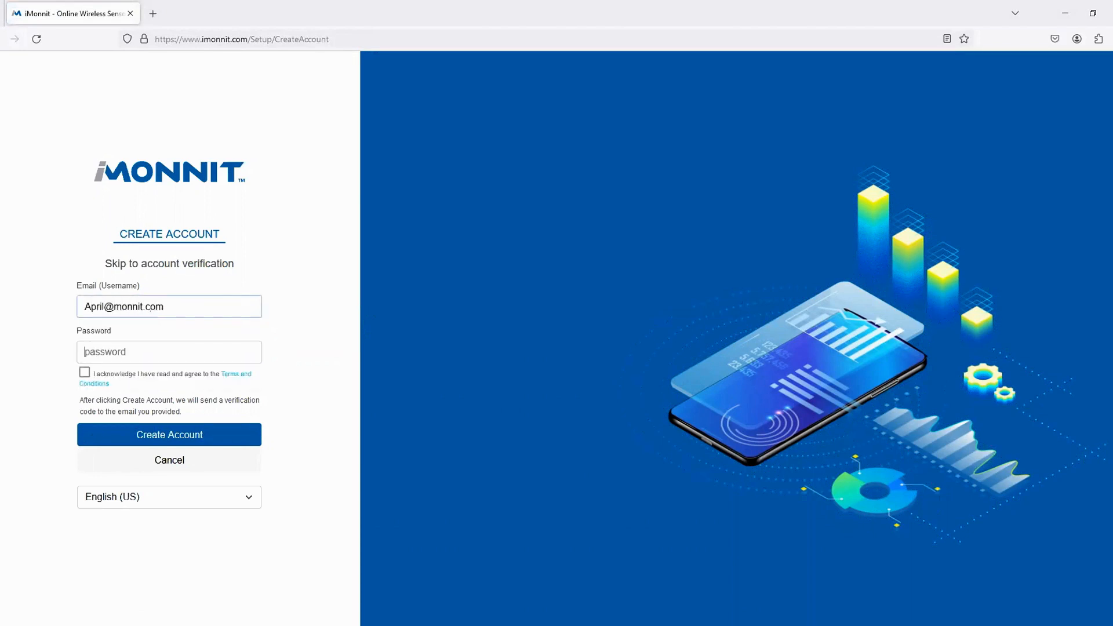
{"action": "left_click", "coordinate": [185, 349]}
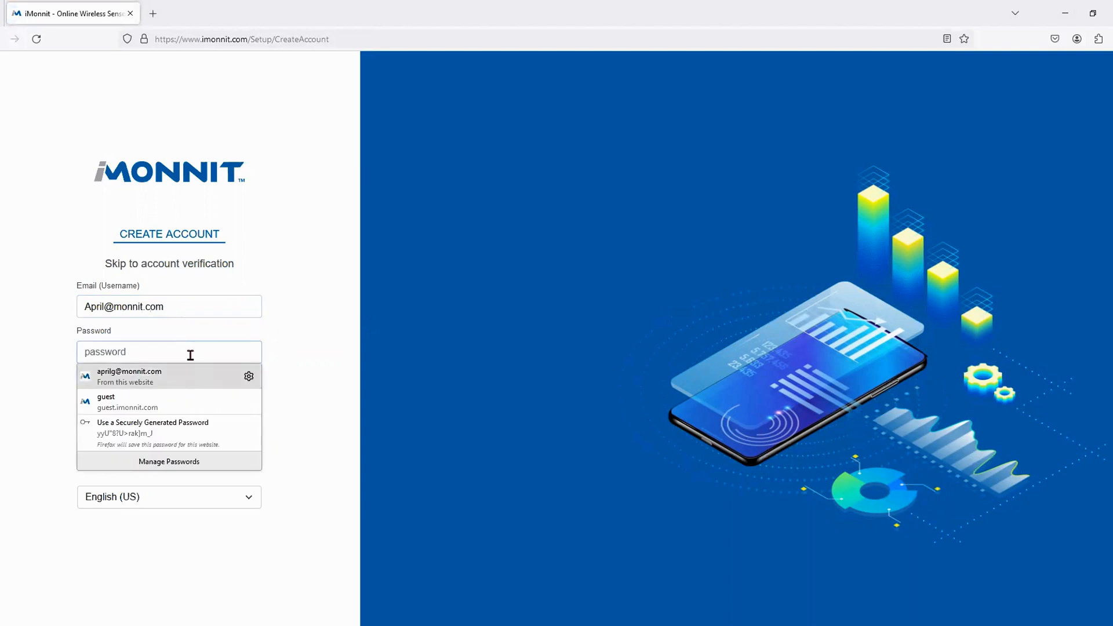
{"action": "type", "text": "••"}
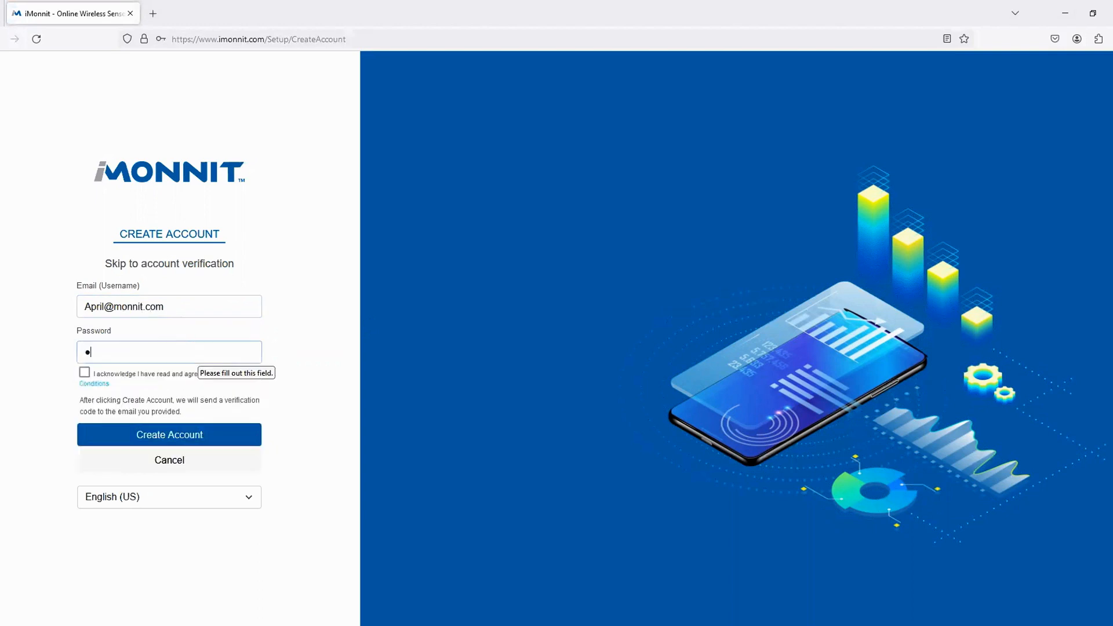
{"action": "type", "text": "•••••"}
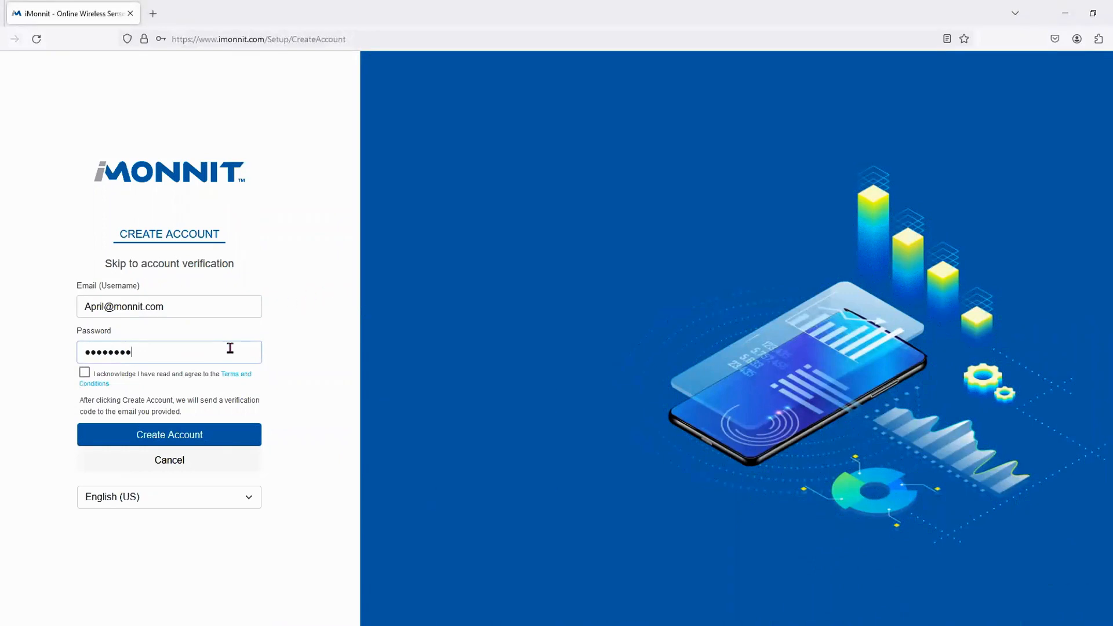
- Accept the terms and conditions, keep English (US) as the language, and submit the sign-up
{"action": "left_click", "coordinate": [84, 373]}
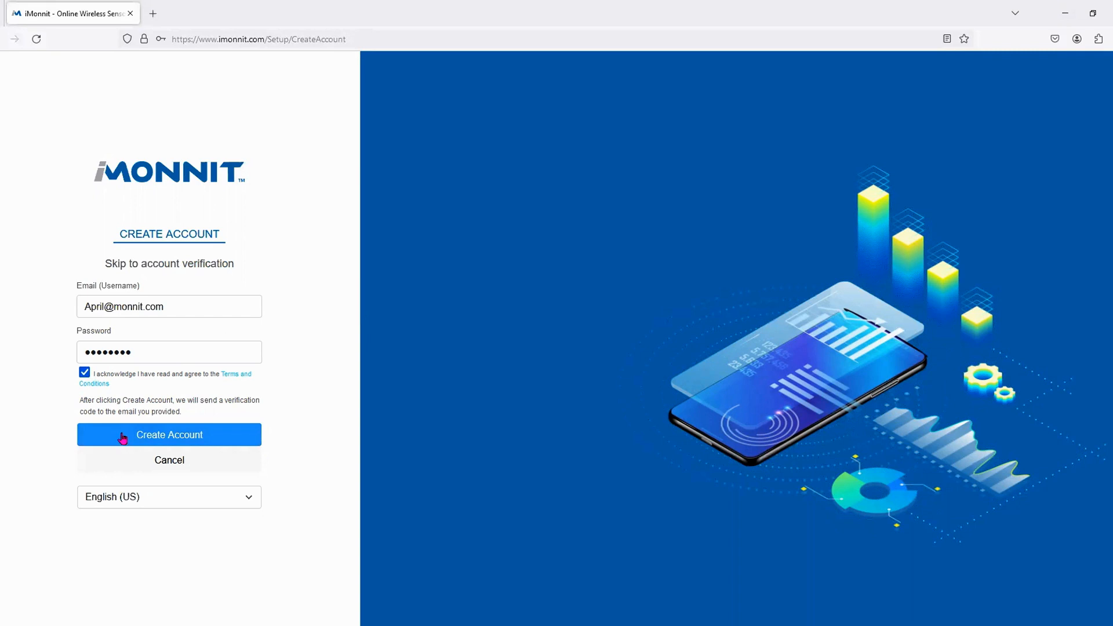
{"action": "left_click", "coordinate": [170, 498]}
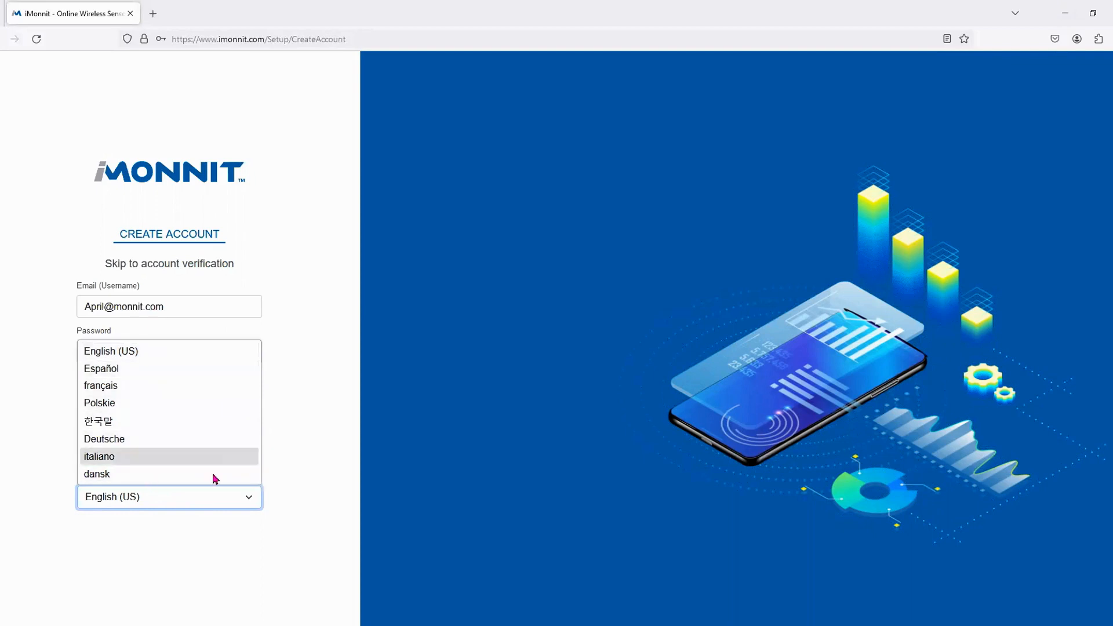
{"action": "left_click", "coordinate": [186, 504]}
{"action": "left_click", "coordinate": [153, 439]}
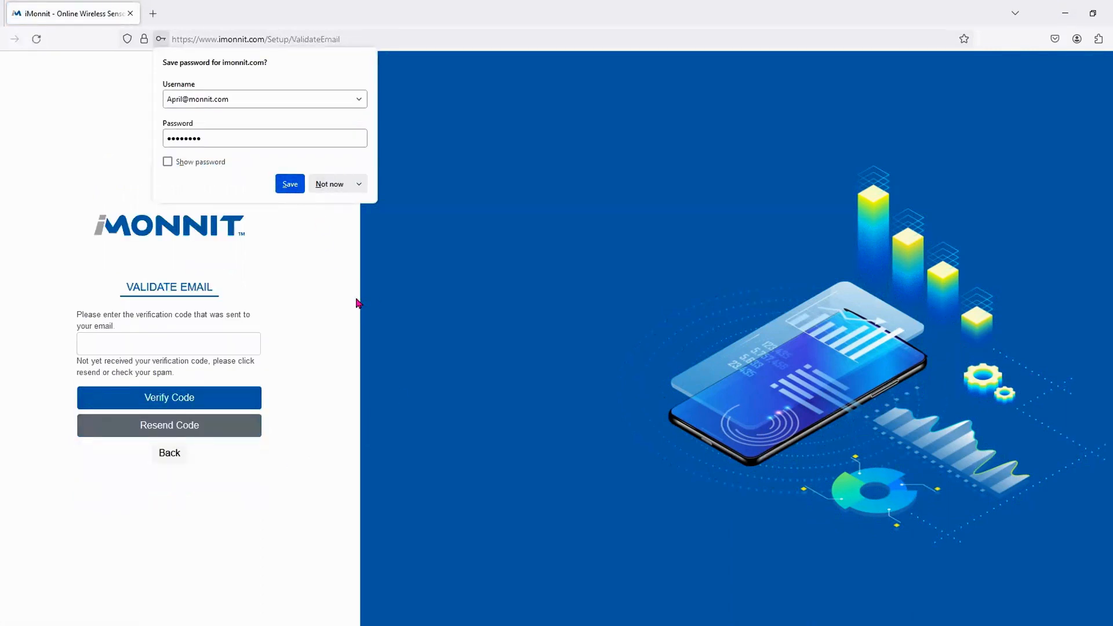
- Decline Firefox's offer to save the account password
{"action": "left_click", "coordinate": [336, 184]}
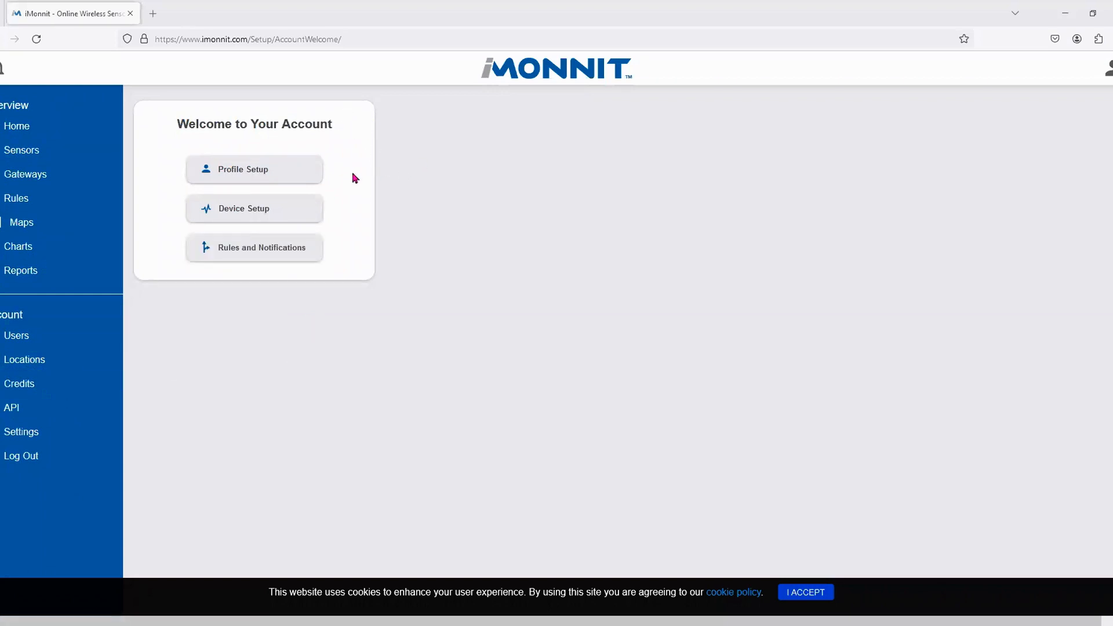
- In Profile Setup, fill in the new user's first name and last name
{"action": "left_click", "coordinate": [293, 172]}
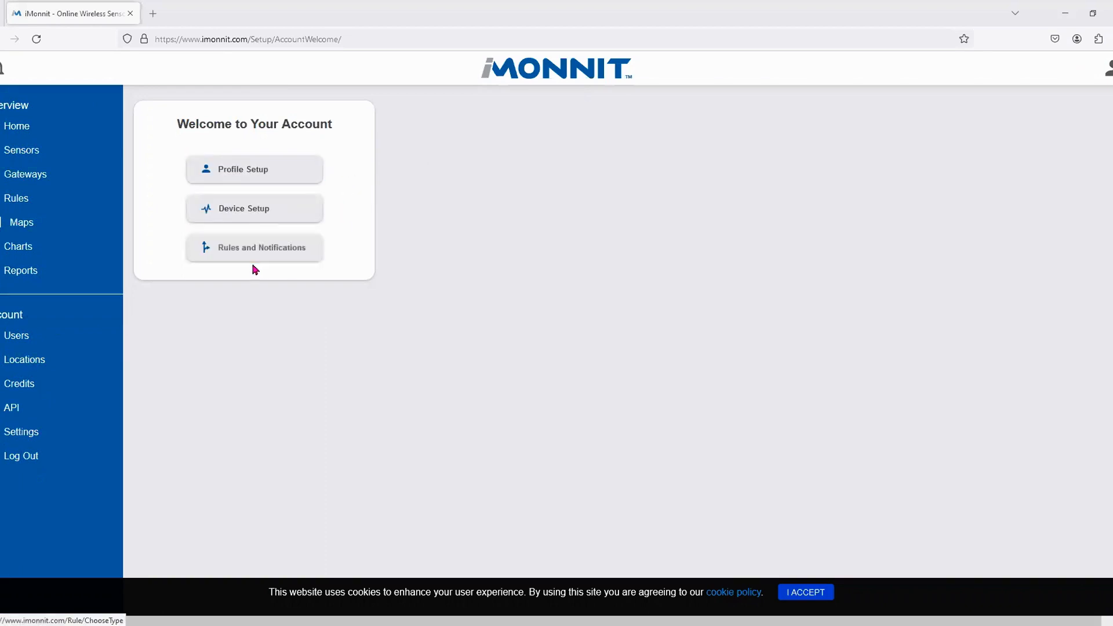
{"action": "left_click", "coordinate": [277, 173]}
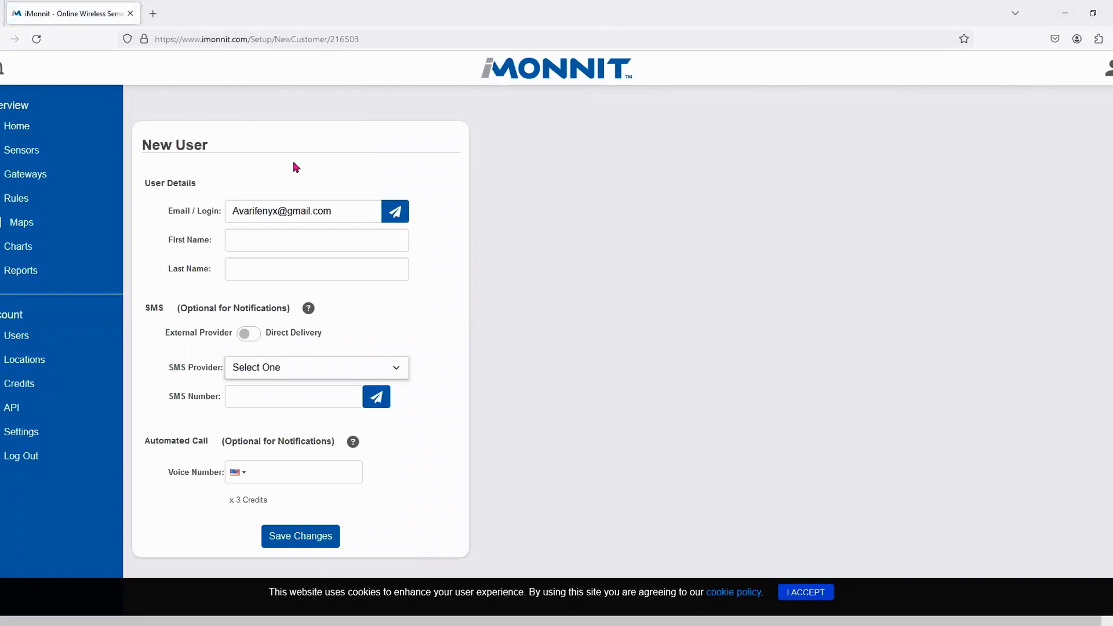
{"action": "left_click", "coordinate": [251, 238]}
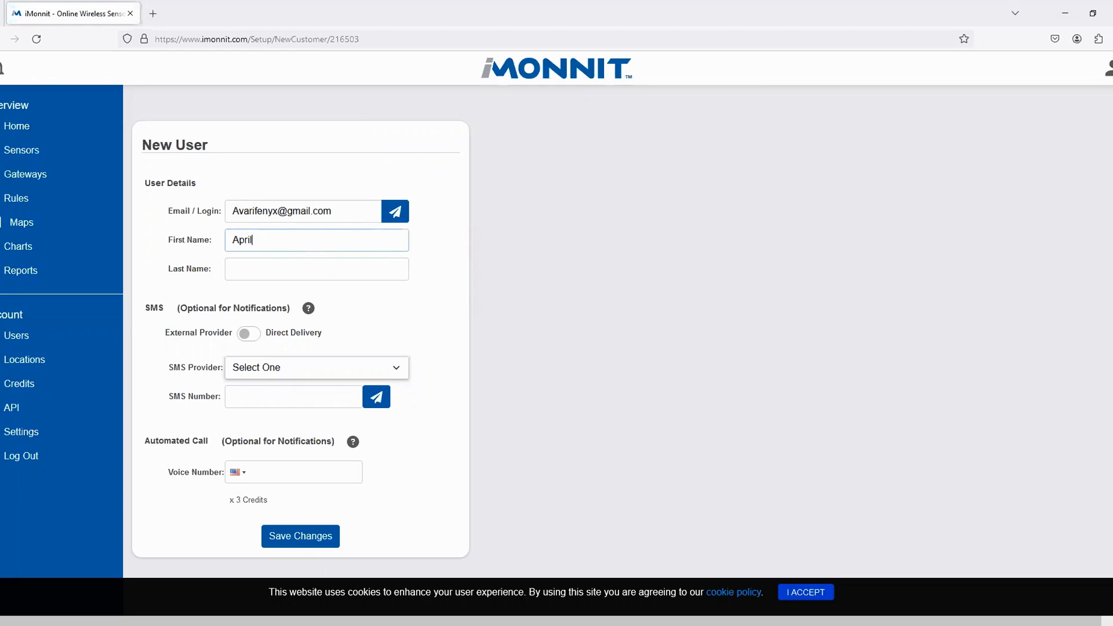
{"action": "key", "text": "Tab"}
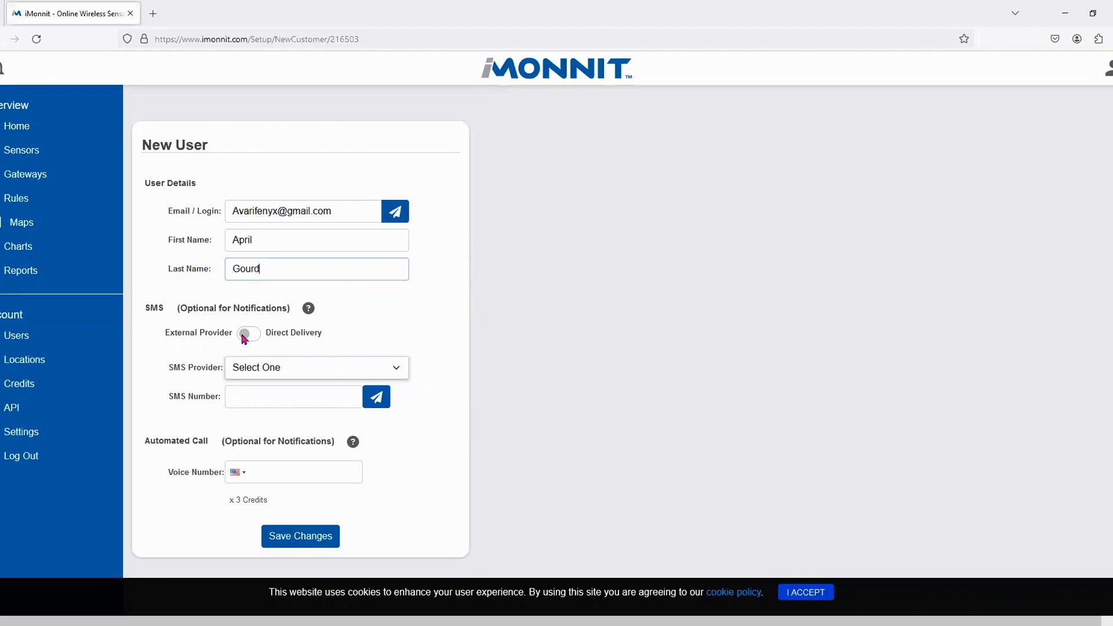
- Choose T-Mobile as the SMS provider and enter the SMS phone number
{"action": "left_click", "coordinate": [291, 372]}
{"action": "scroll", "coordinate": [304, 292], "scroll_direction": "down", "scroll_amount": 10}
{"action": "scroll", "coordinate": [304, 292], "scroll_direction": "down", "scroll_amount": 20}
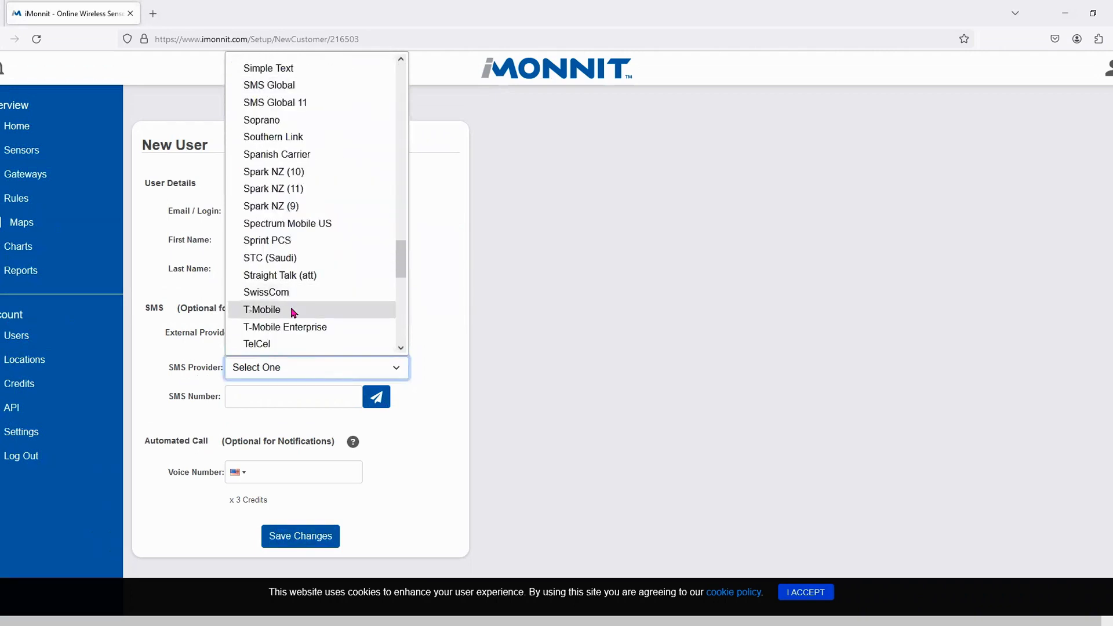
{"action": "left_click", "coordinate": [294, 312]}
{"action": "left_click", "coordinate": [258, 396]}
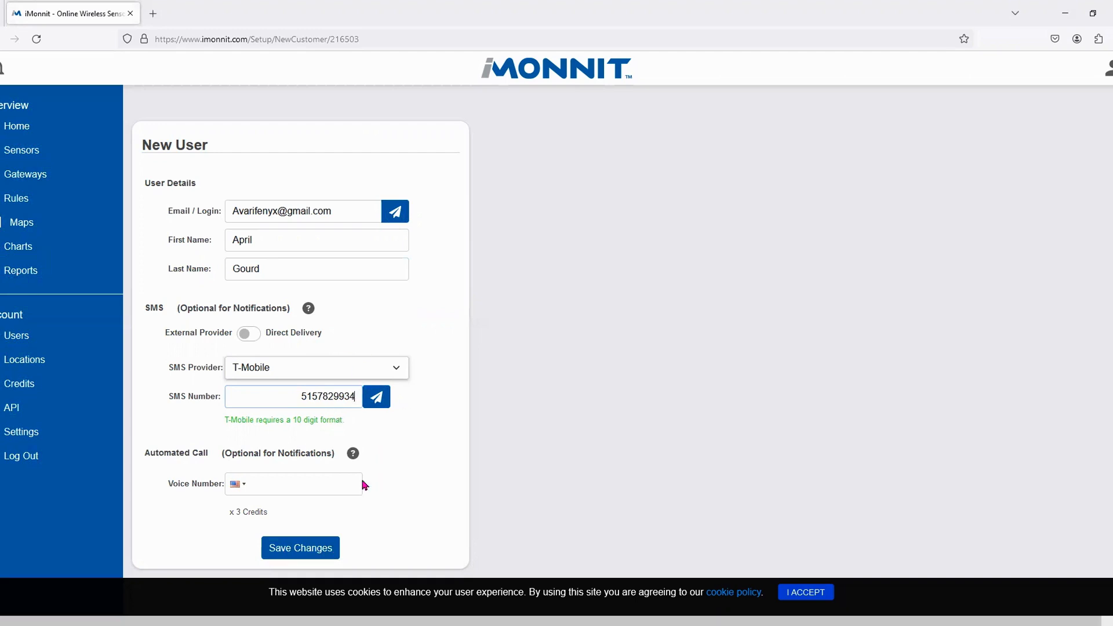
- Enter the voice call number, switch to Direct Delivery, and save the profile
{"action": "left_click", "coordinate": [269, 487]}
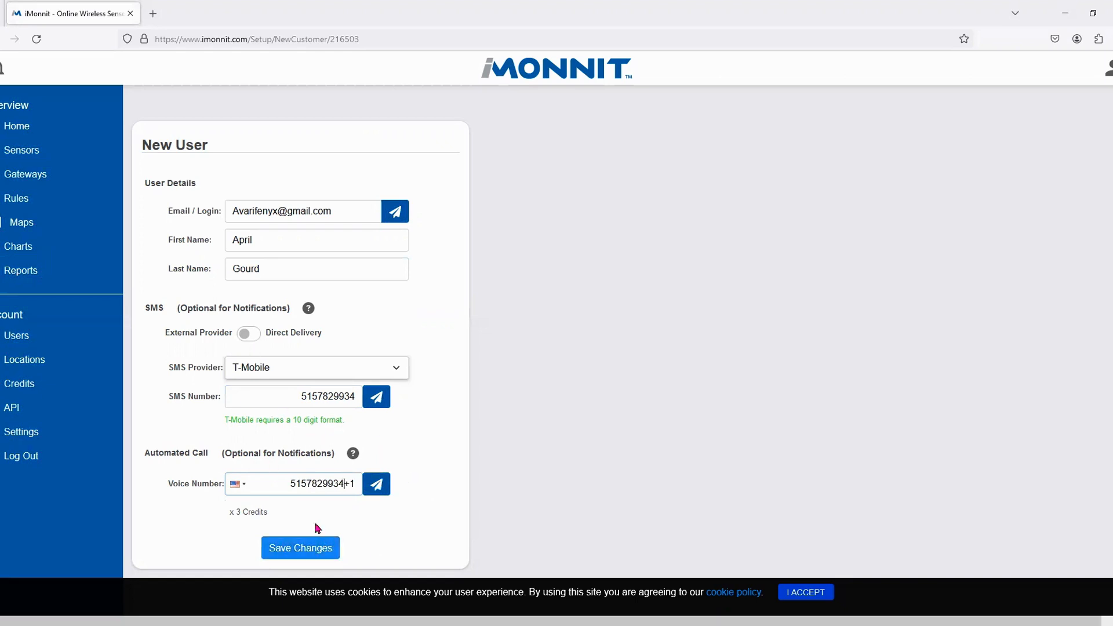
{"action": "left_click", "coordinate": [244, 337]}
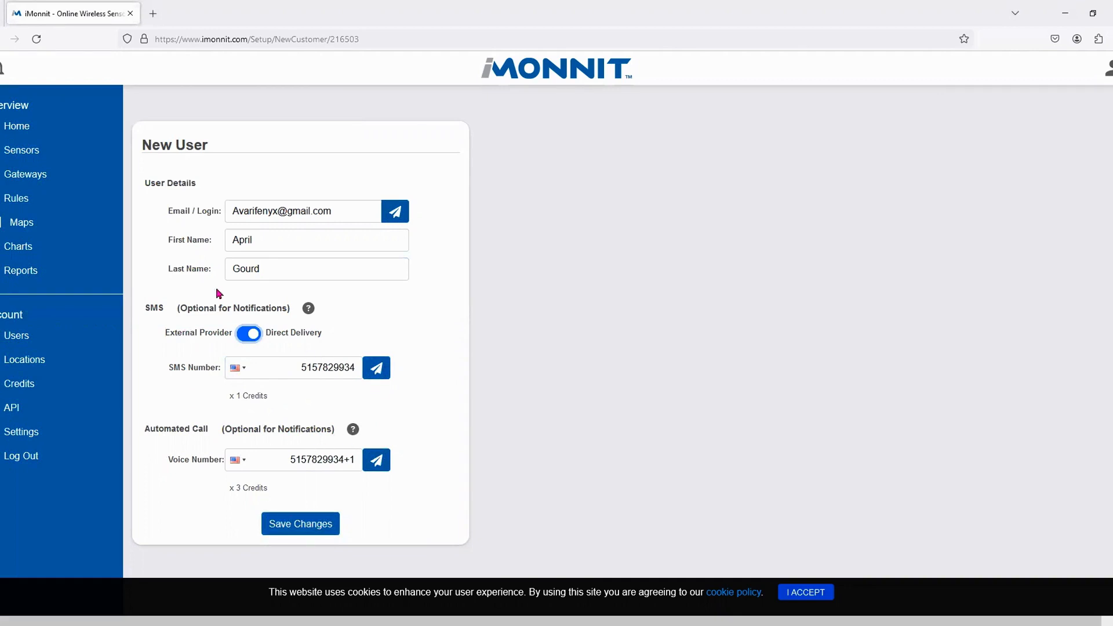
{"action": "left_click", "coordinate": [308, 530]}
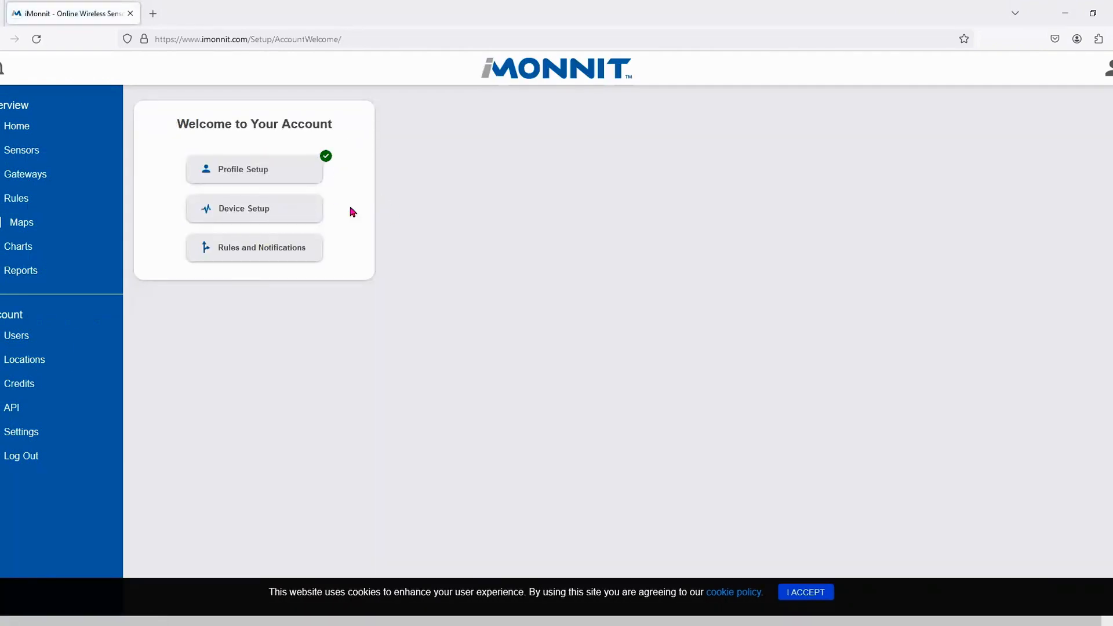
- Open Device Setup and choose Gateway Setup as step 1
{"action": "left_click", "coordinate": [276, 214]}
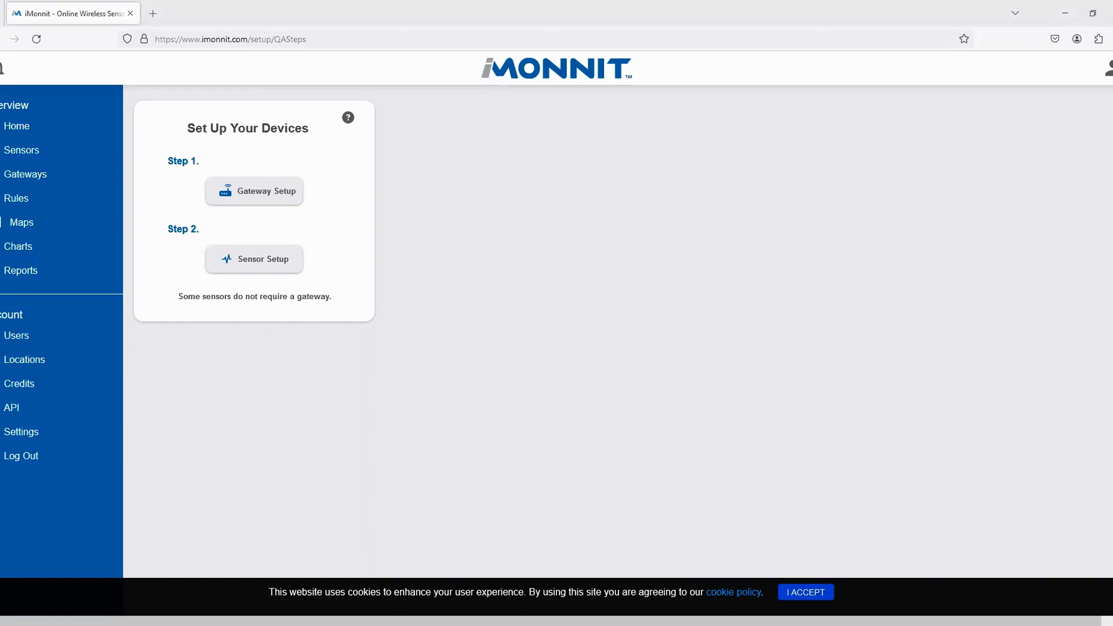
{"action": "left_click", "coordinate": [334, 191]}
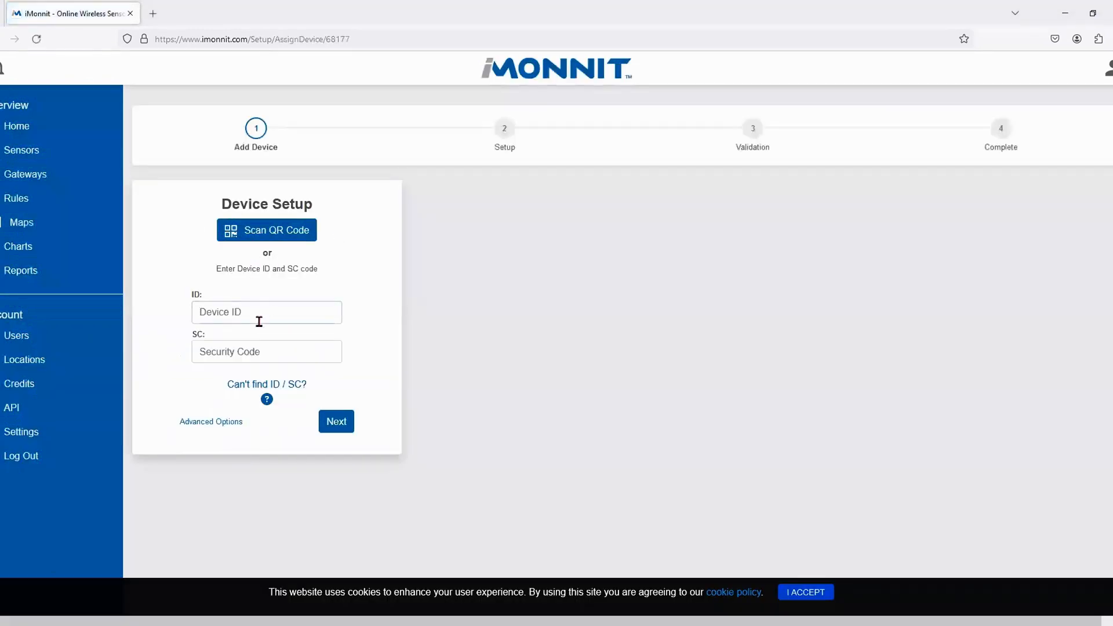
- Enter gateway device ID 942157 and its security code, correcting a mistyped character
{"action": "left_click", "coordinate": [337, 311]}
{"action": "type", "text": "942157"}
{"action": "left_click", "coordinate": [318, 351]}
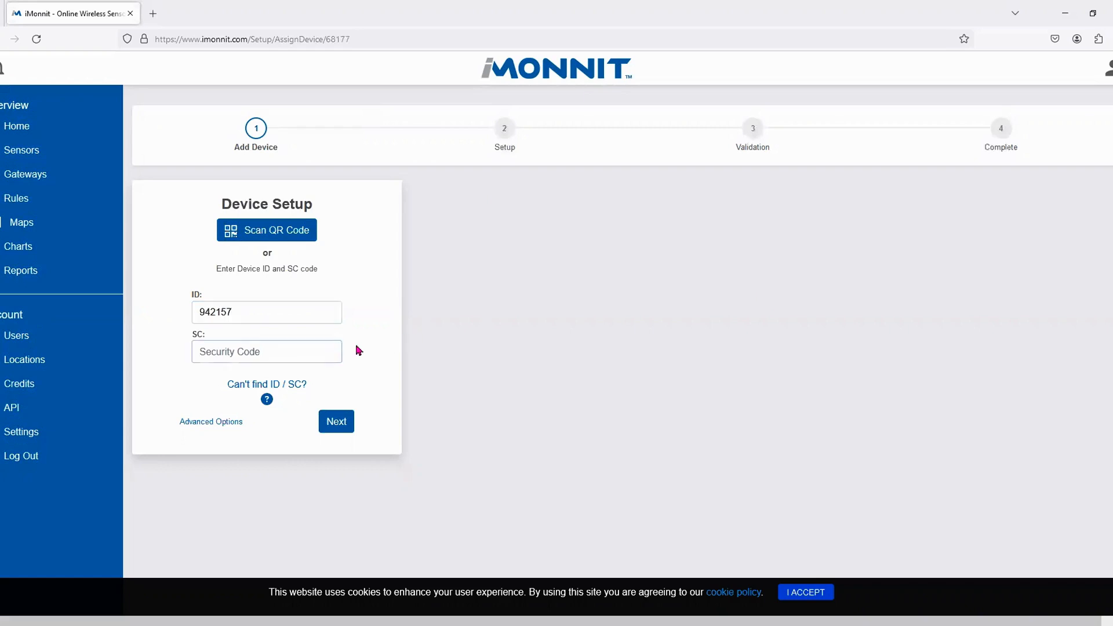
- Submit the ID and security code, then keep gateway name 4.0 test with a 5-minute heartbeat
{"action": "left_click", "coordinate": [335, 430]}
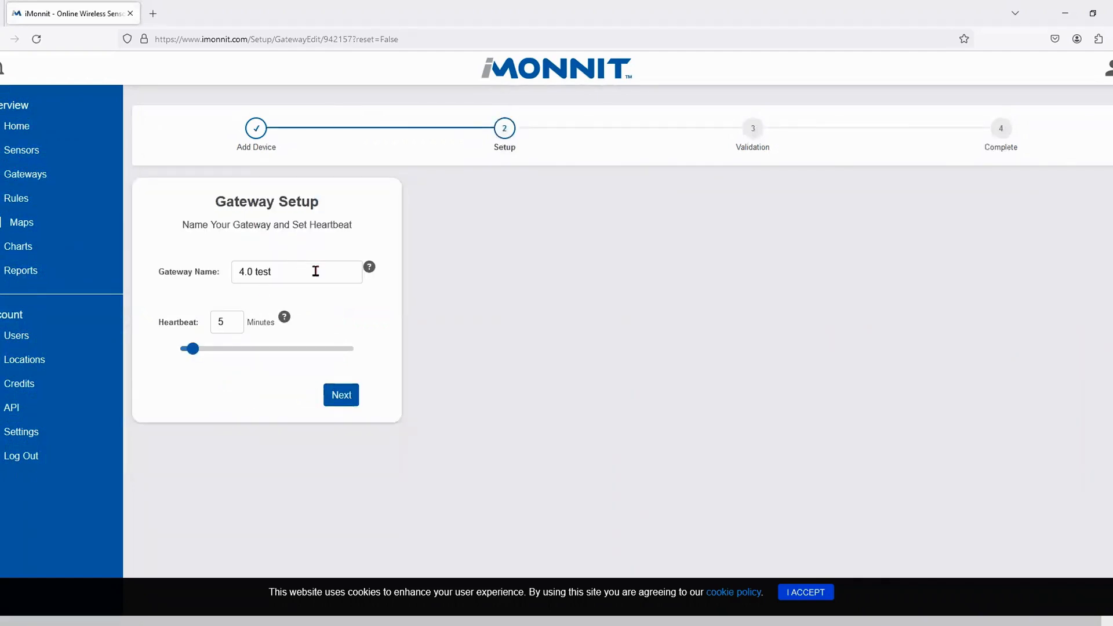
{"action": "left_click_drag", "start_coordinate": [290, 272], "coordinate": [117, 264]}
{"action": "left_click", "coordinate": [344, 301]}
- Advance through Attach Antenna, Plug in Ethernet Cable and Power On Gateway to the status check
{"action": "left_click", "coordinate": [343, 397]}
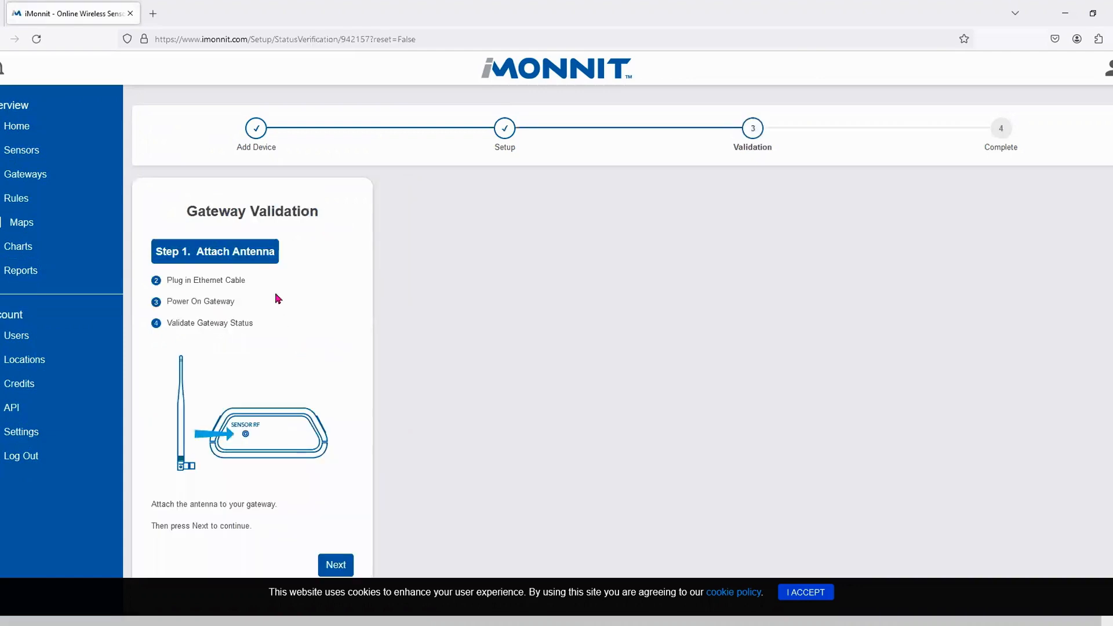
{"action": "scroll", "coordinate": [316, 298], "scroll_direction": "down", "scroll_amount": 1}
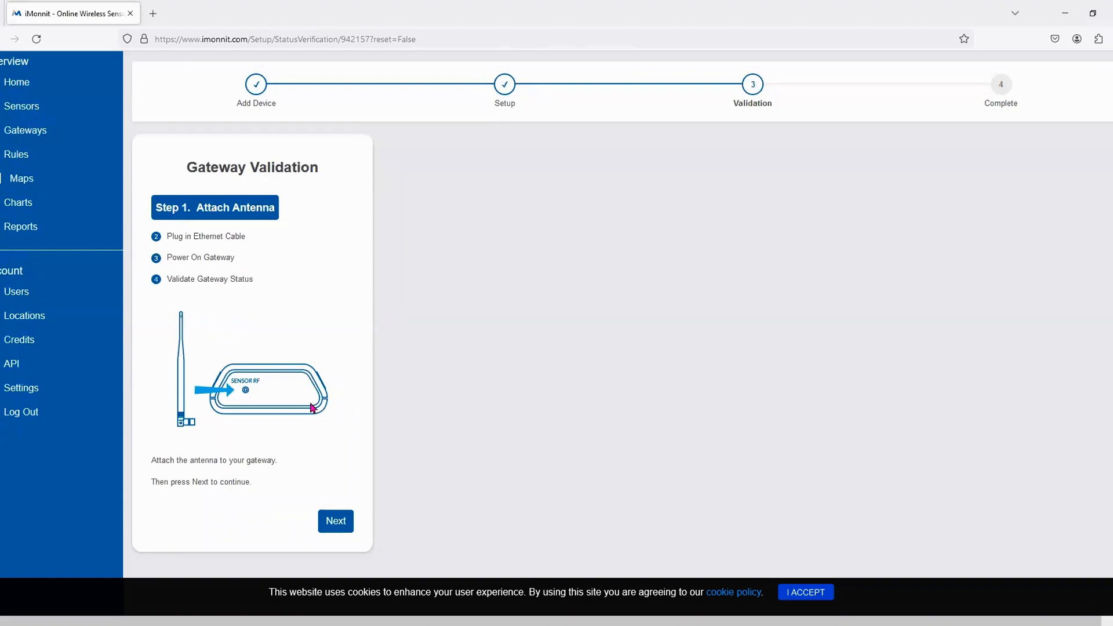
{"action": "left_click", "coordinate": [338, 525]}
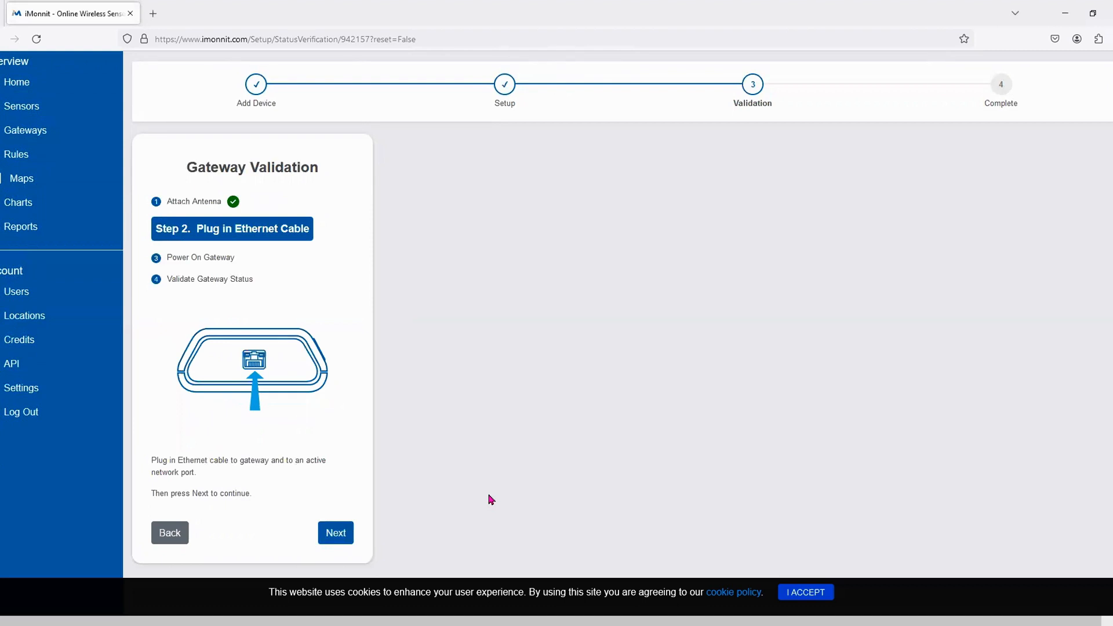
{"action": "left_click", "coordinate": [347, 530]}
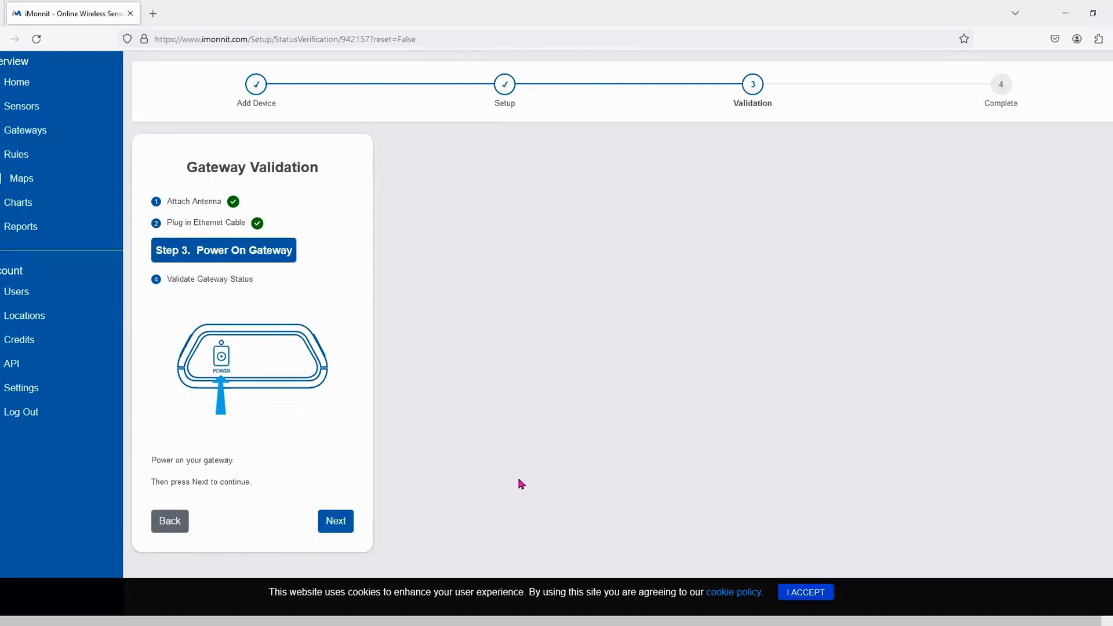
{"action": "left_click", "coordinate": [335, 523]}
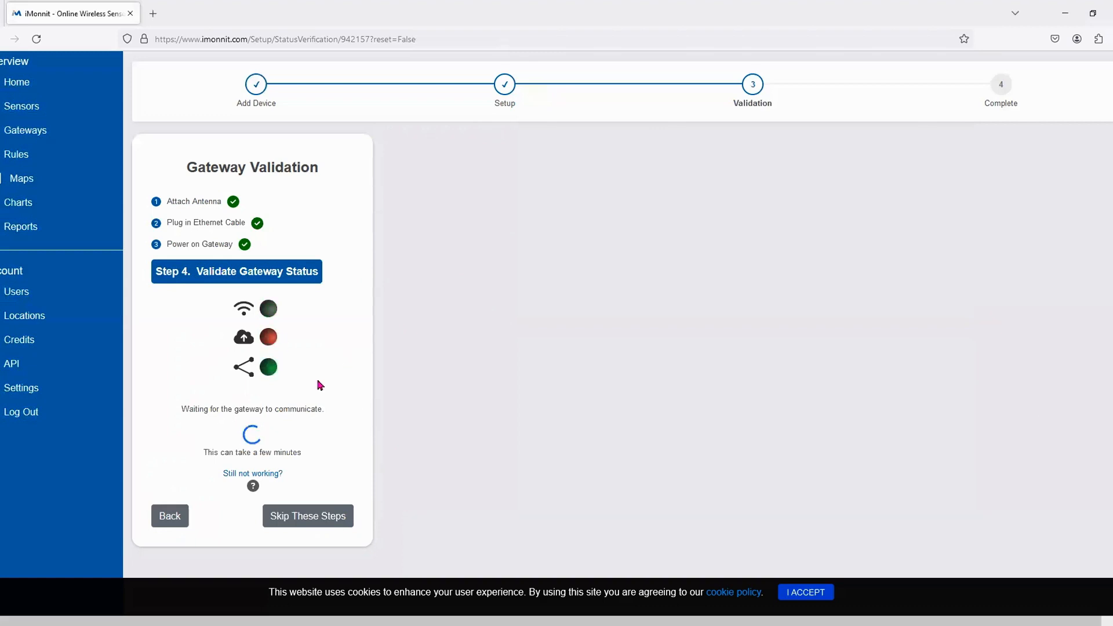
- Choose Skip These Steps on Step 4, Validate Gateway Status
{"action": "left_click", "coordinate": [311, 522]}
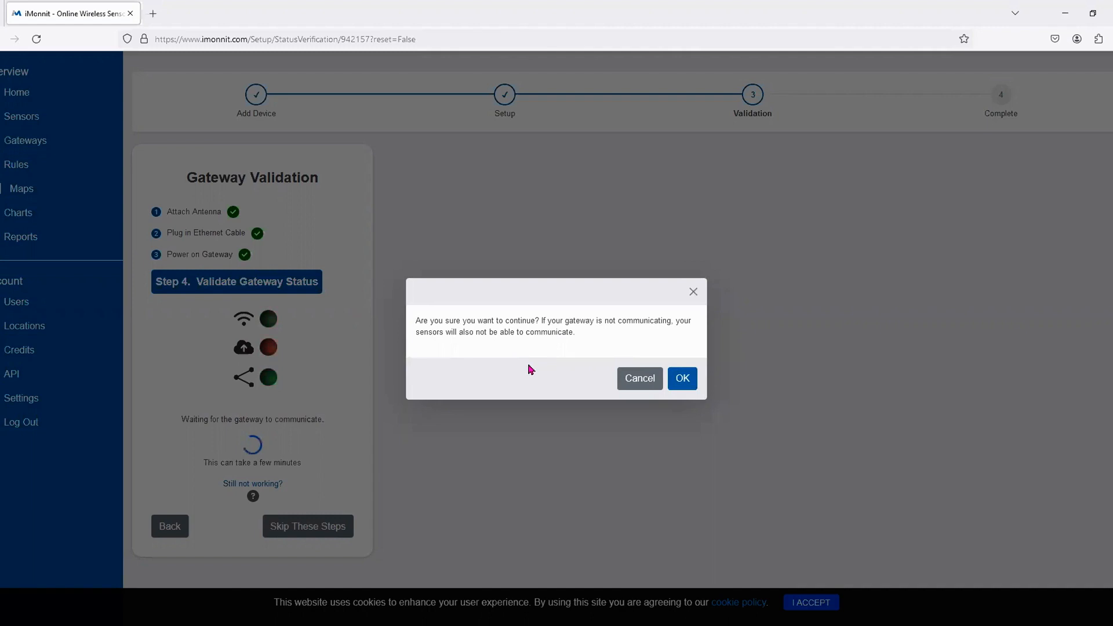
- Confirm skipping the gateway validation, then begin adding a sensor
{"action": "left_click", "coordinate": [680, 378]}
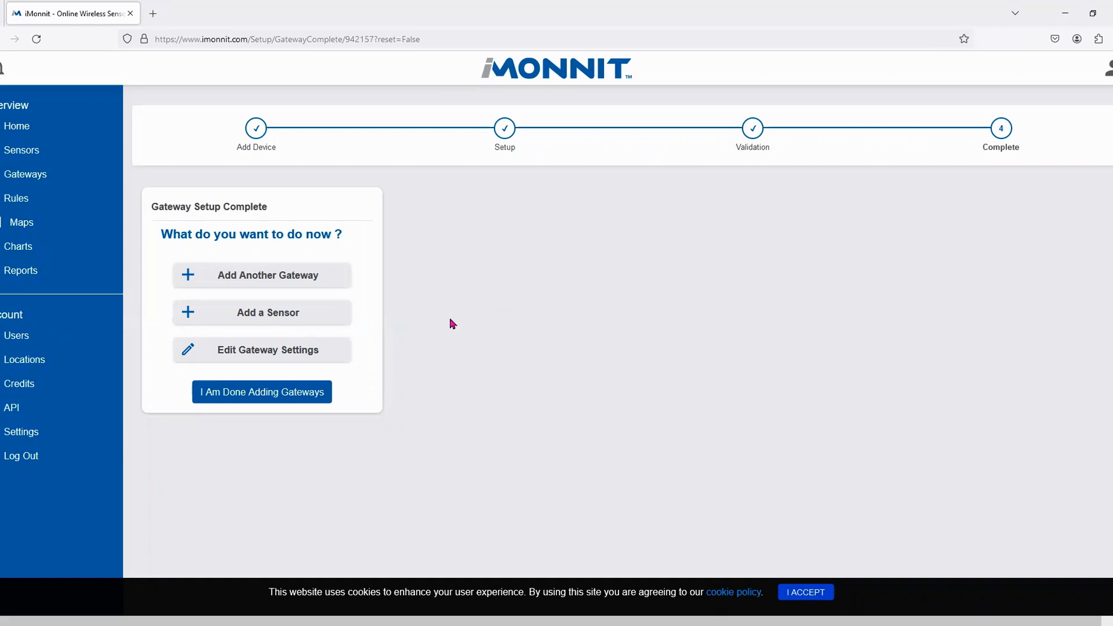
{"action": "left_click", "coordinate": [230, 315]}
- Register device ID 575993 with its security code, fixing the code's capitalisation, and submit
{"action": "left_click", "coordinate": [249, 312]}
{"action": "type", "text": "575993"}
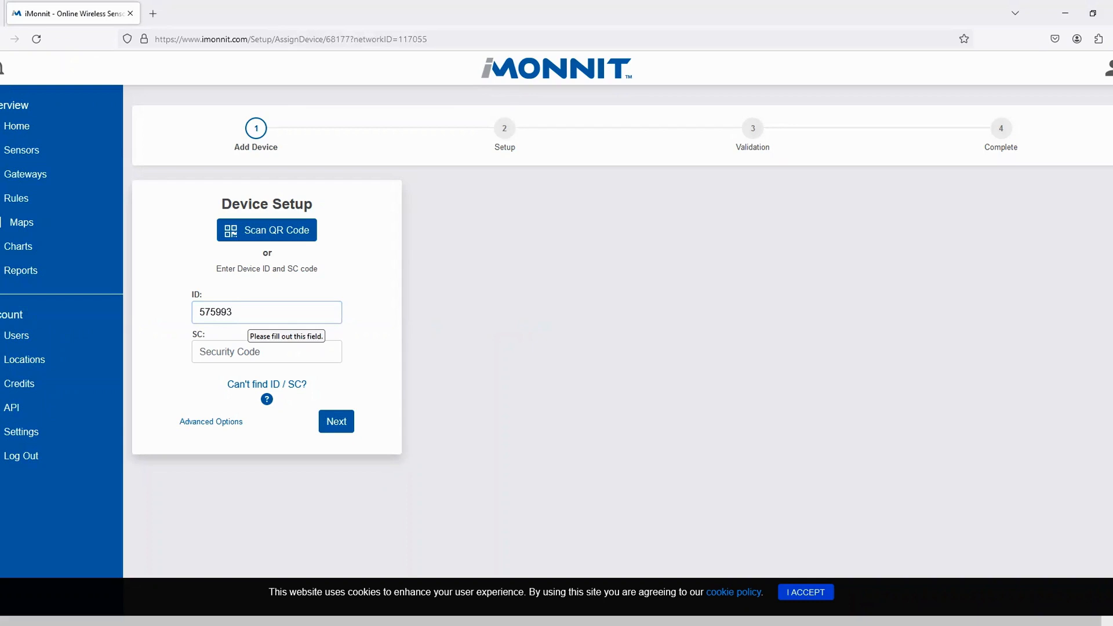
{"action": "left_click", "coordinate": [270, 352]}
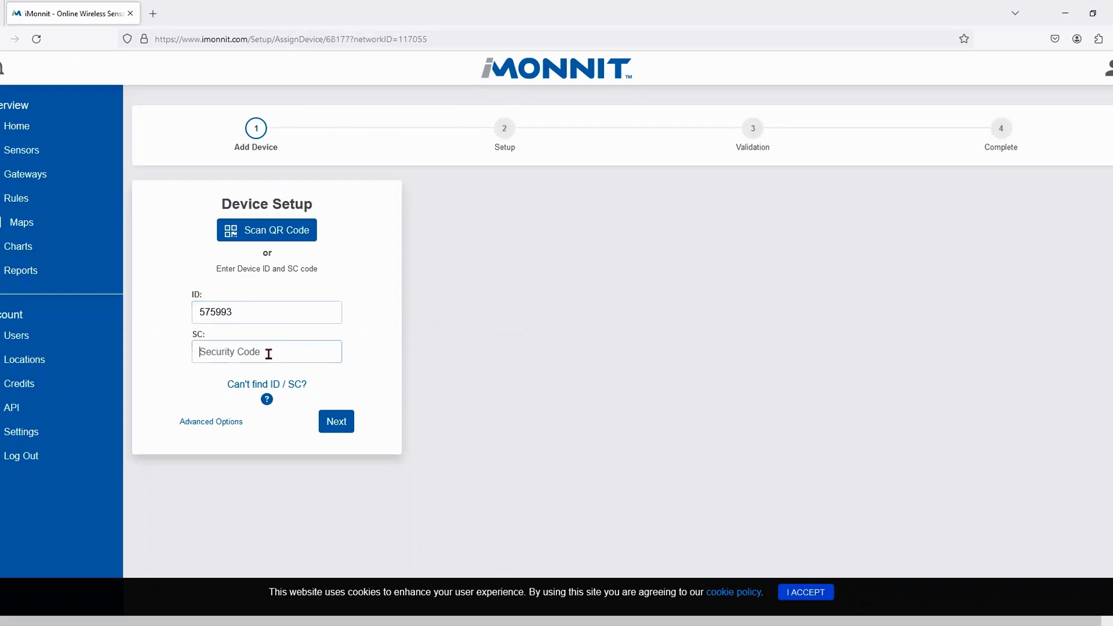
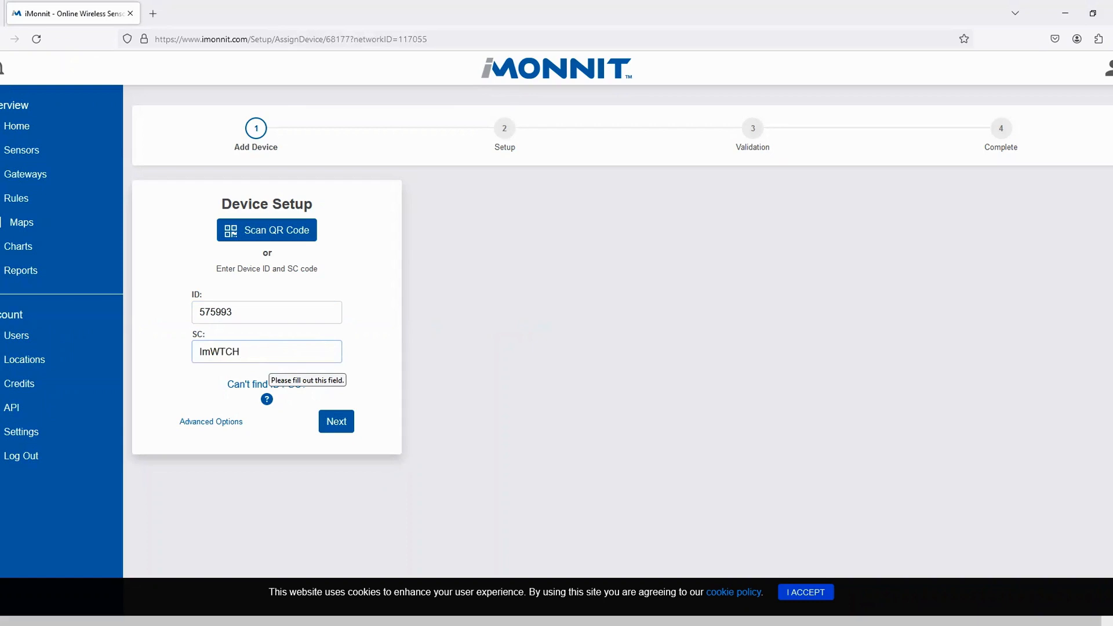
{"action": "key", "text": "Left"}
{"action": "key", "text": "Left"}
{"action": "key", "text": "Left"}
{"action": "key", "text": "Left"}
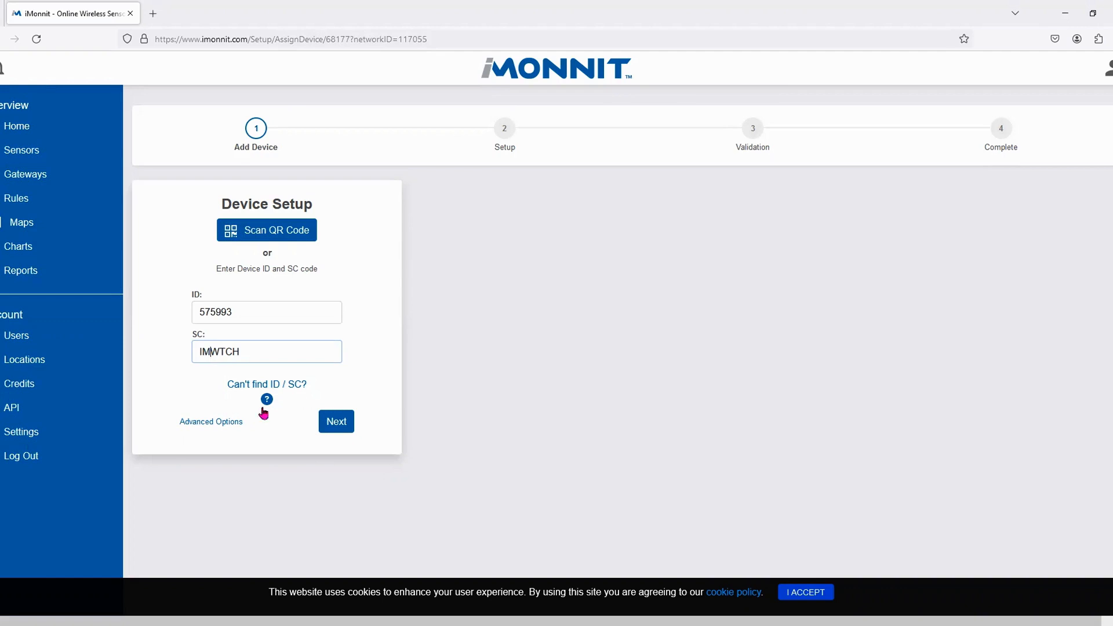
{"action": "left_click", "coordinate": [338, 423]}
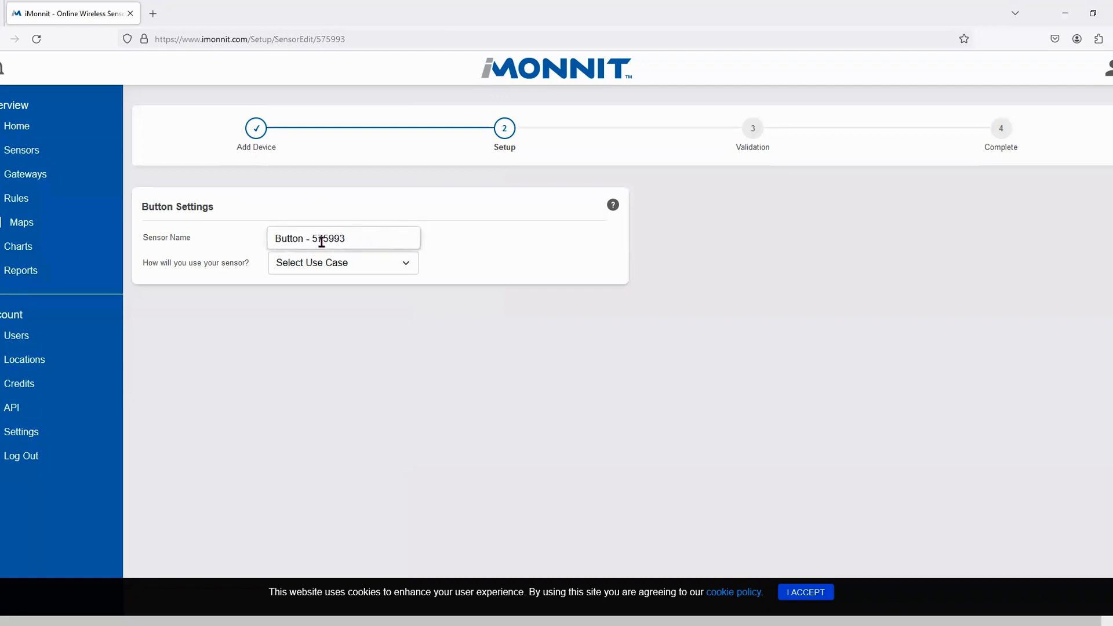
- Choose Custom as the sensor's use case and skip the rest of Button Settings
{"action": "left_click", "coordinate": [342, 271]}
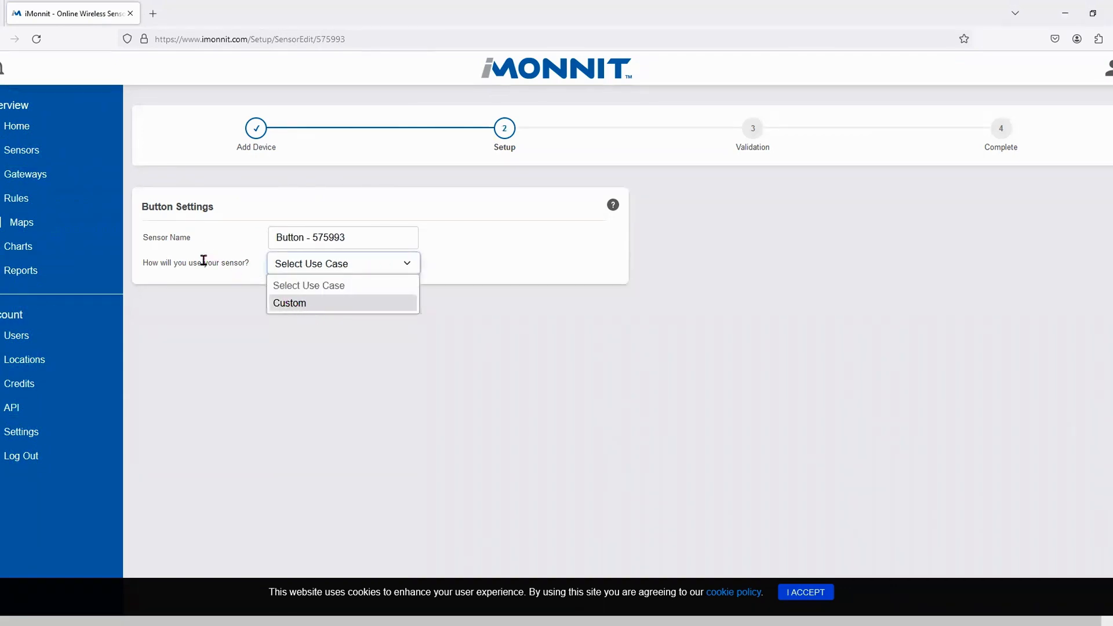
{"action": "left_click", "coordinate": [295, 305]}
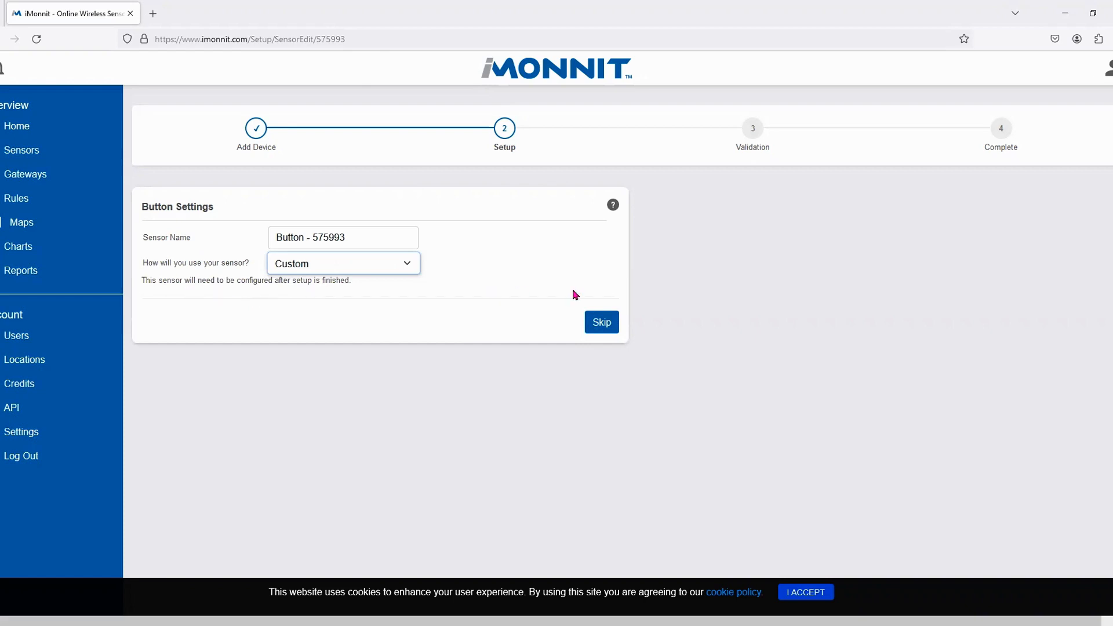
{"action": "left_click", "coordinate": [594, 328]}
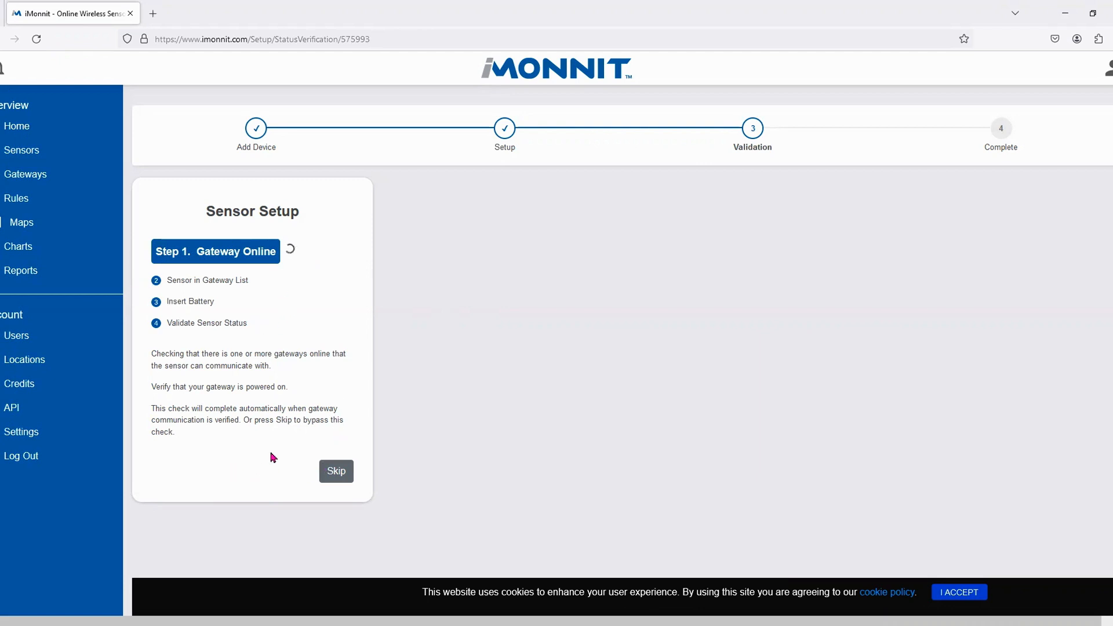
- Skip the gateway and sensor-list checks, confirm the battery, and confirm skipping sensor status validation
{"action": "left_click", "coordinate": [336, 476]}
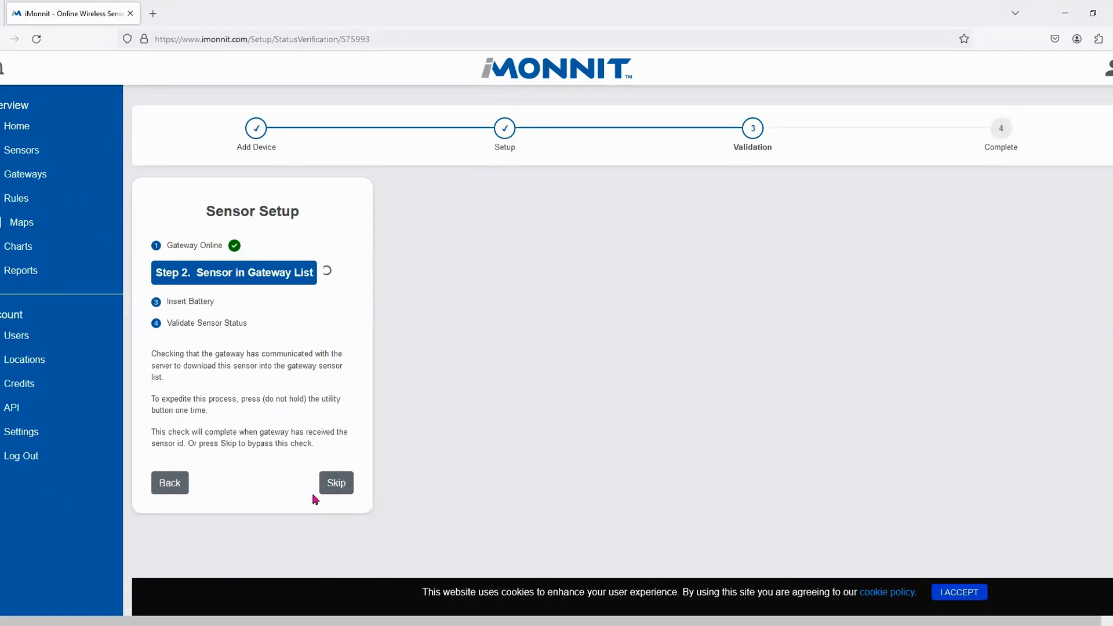
{"action": "left_click", "coordinate": [337, 487]}
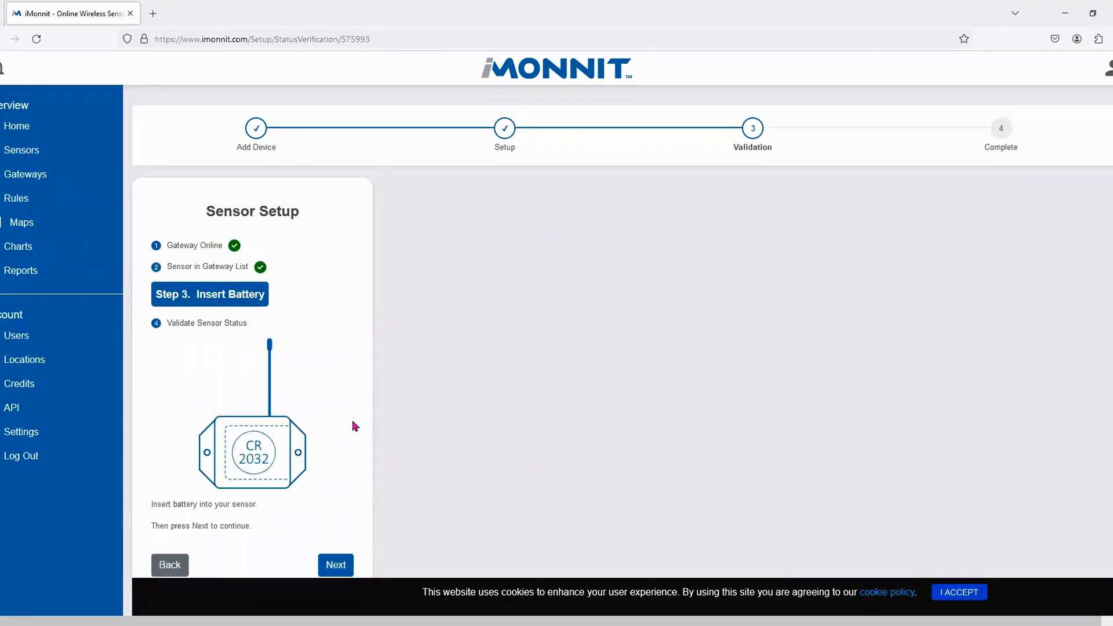
{"action": "scroll", "coordinate": [320, 387], "scroll_direction": "down", "scroll_amount": 2}
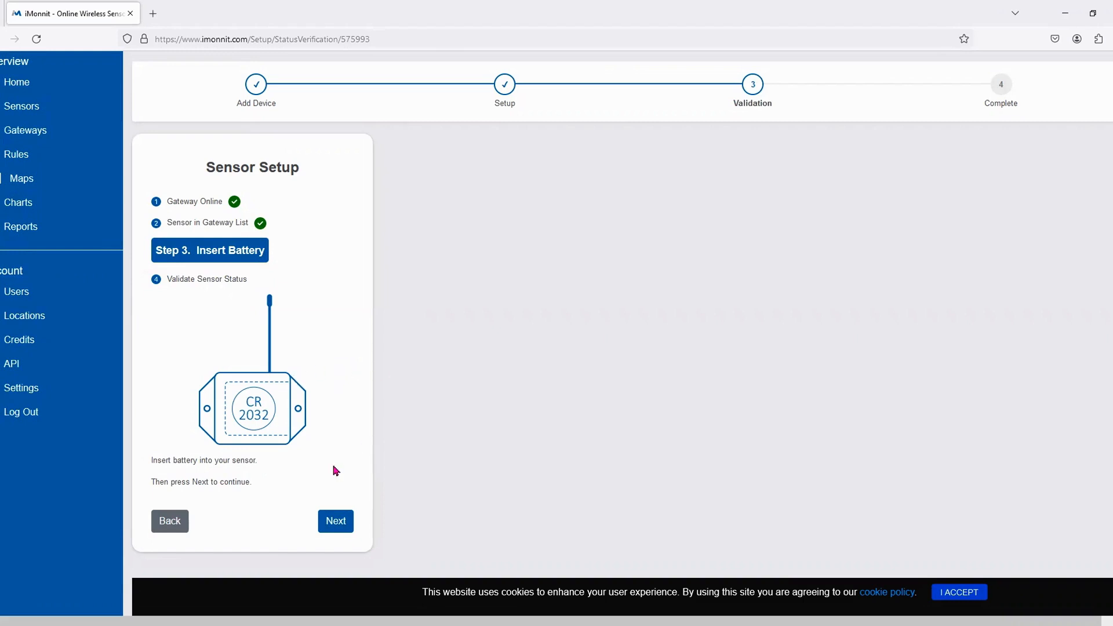
{"action": "left_click", "coordinate": [345, 526]}
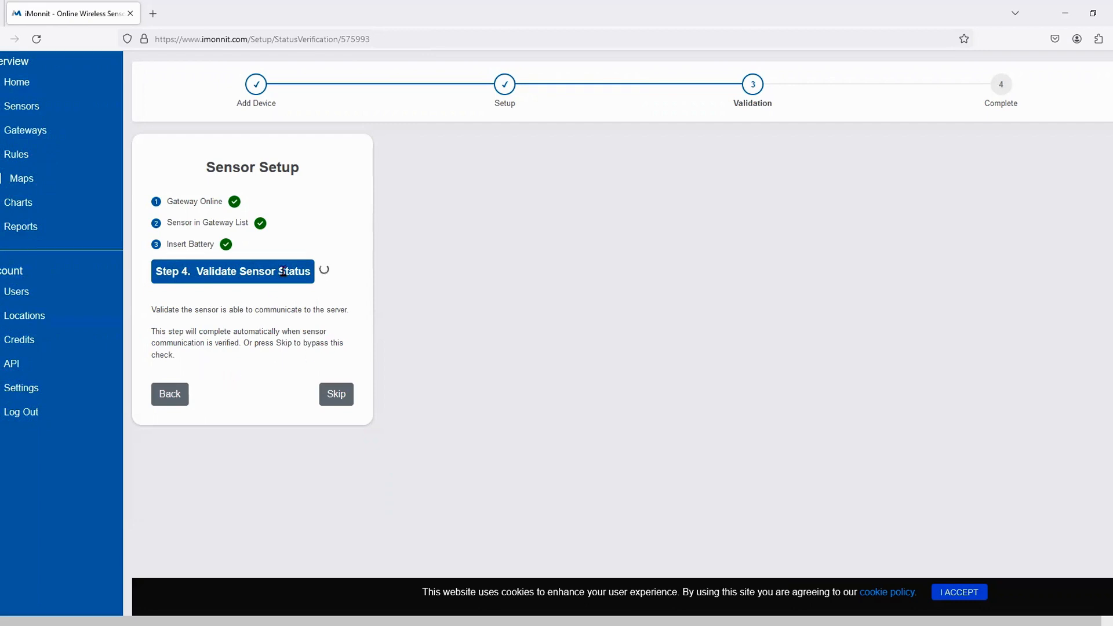
{"action": "left_click", "coordinate": [335, 394]}
{"action": "left_click", "coordinate": [679, 373]}
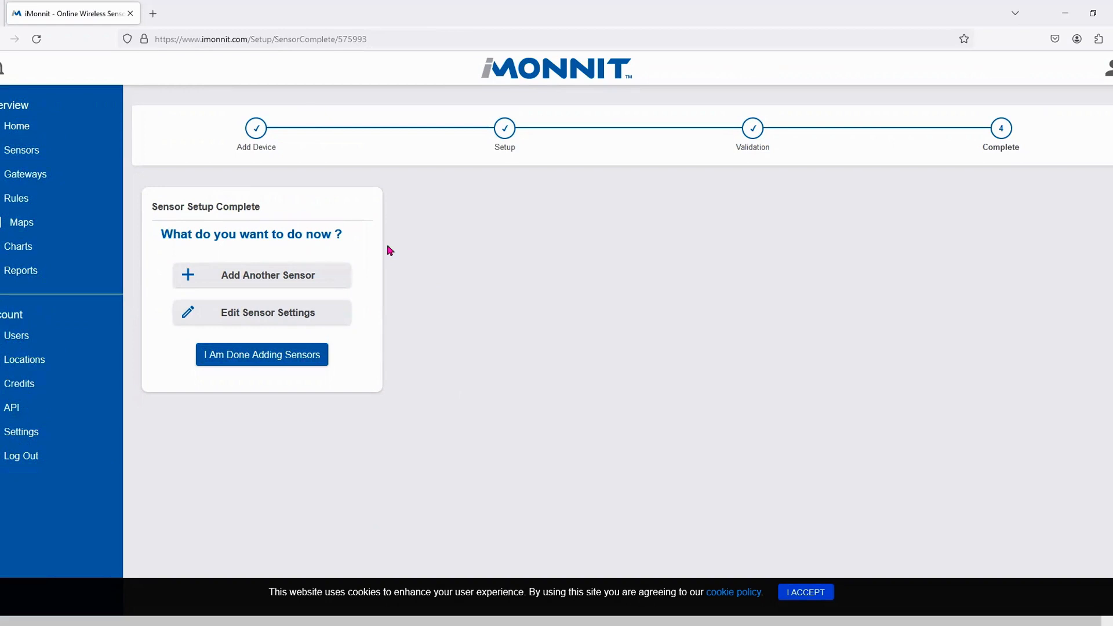
- Open Edit Sensor Settings for Button - 575993 from the Setup Complete page
{"action": "left_click", "coordinate": [241, 318]}
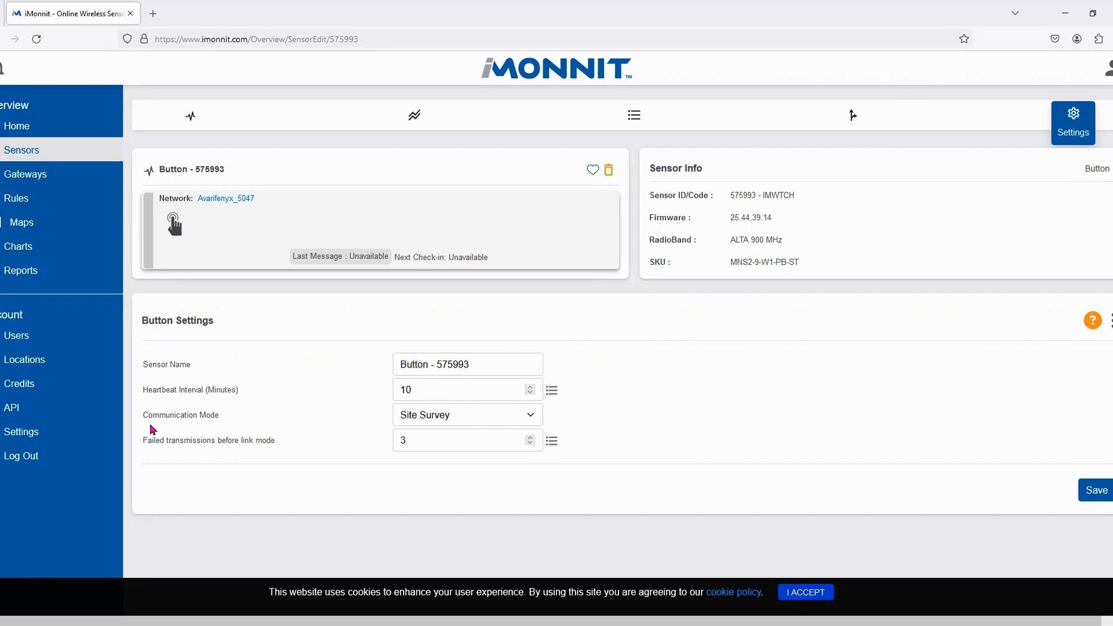
- Set the Communication Mode to Service Button and select the existing sensor name text
{"action": "left_click", "coordinate": [478, 416]}
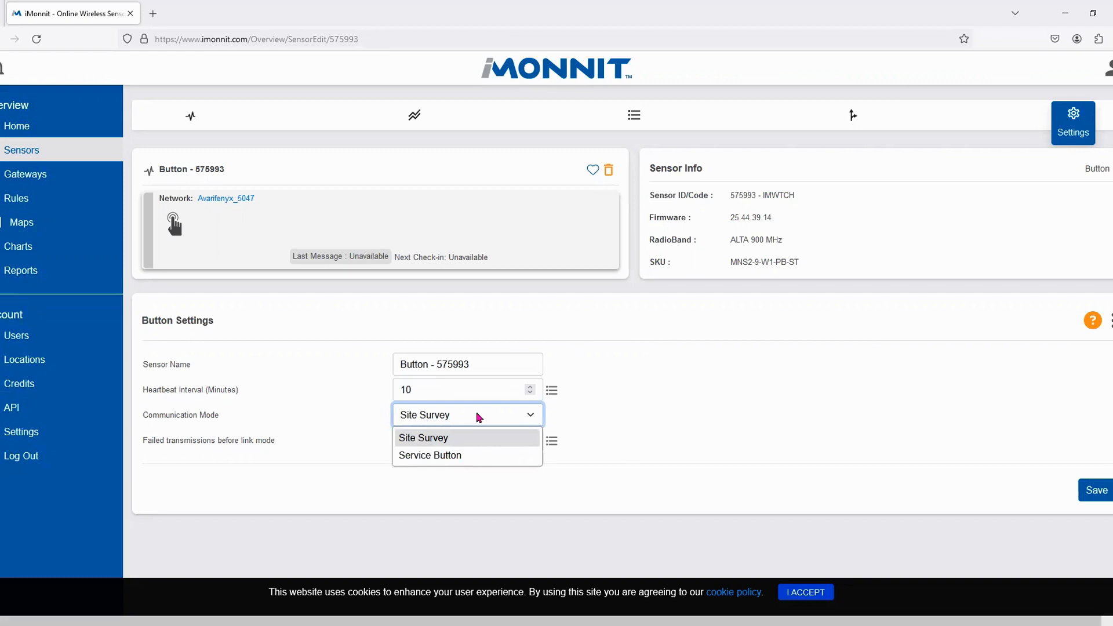
{"action": "left_click", "coordinate": [486, 418]}
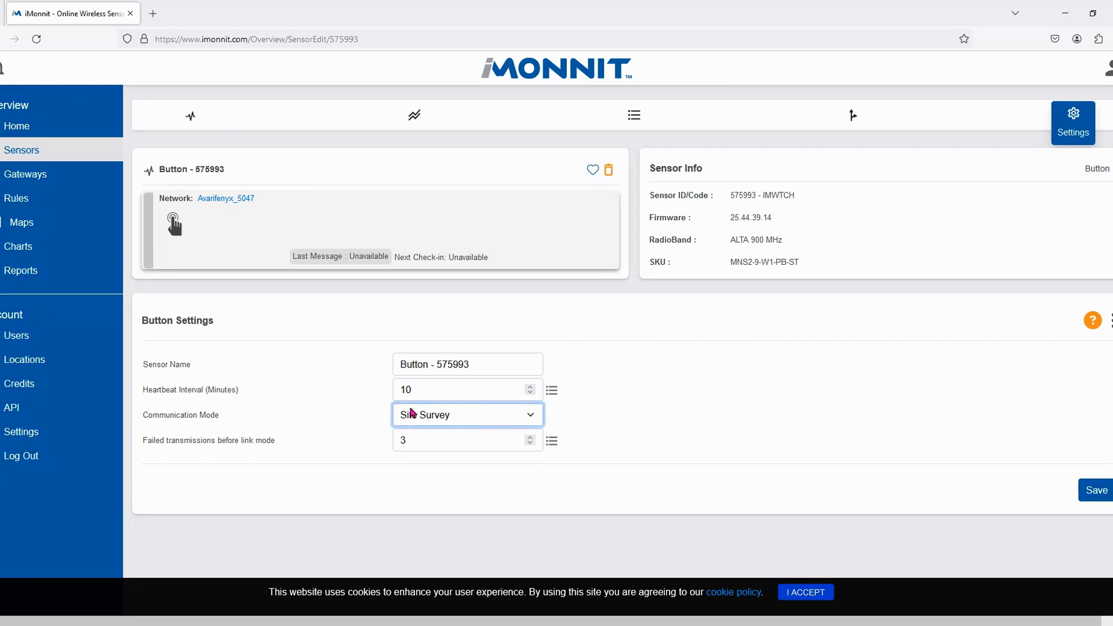
{"action": "left_click", "coordinate": [466, 415]}
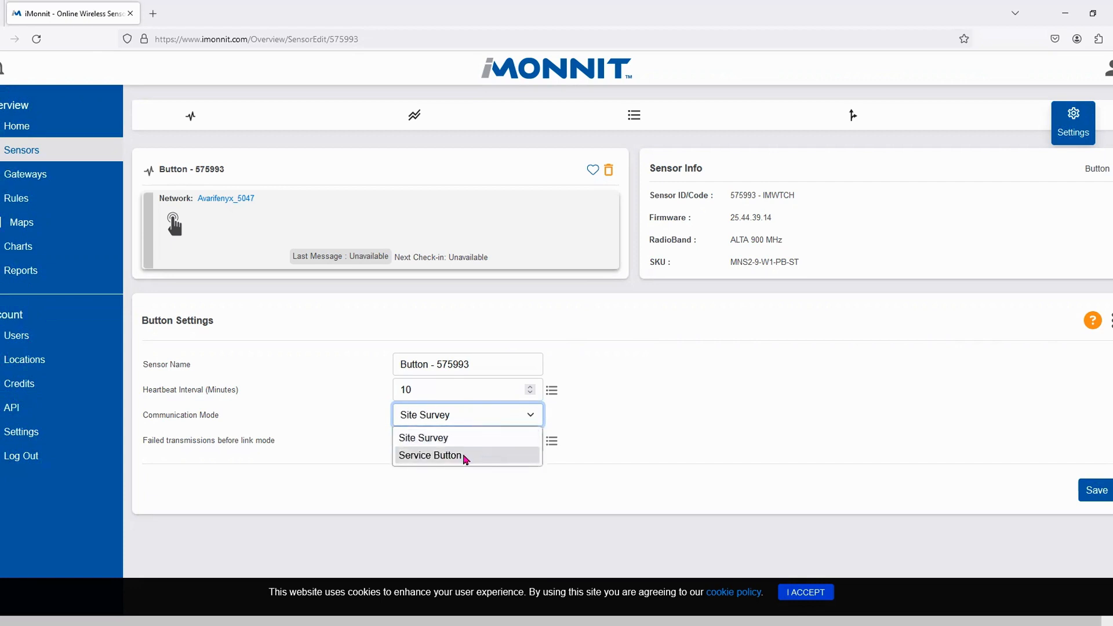
{"action": "left_click", "coordinate": [465, 456]}
{"action": "left_click", "coordinate": [636, 406]}
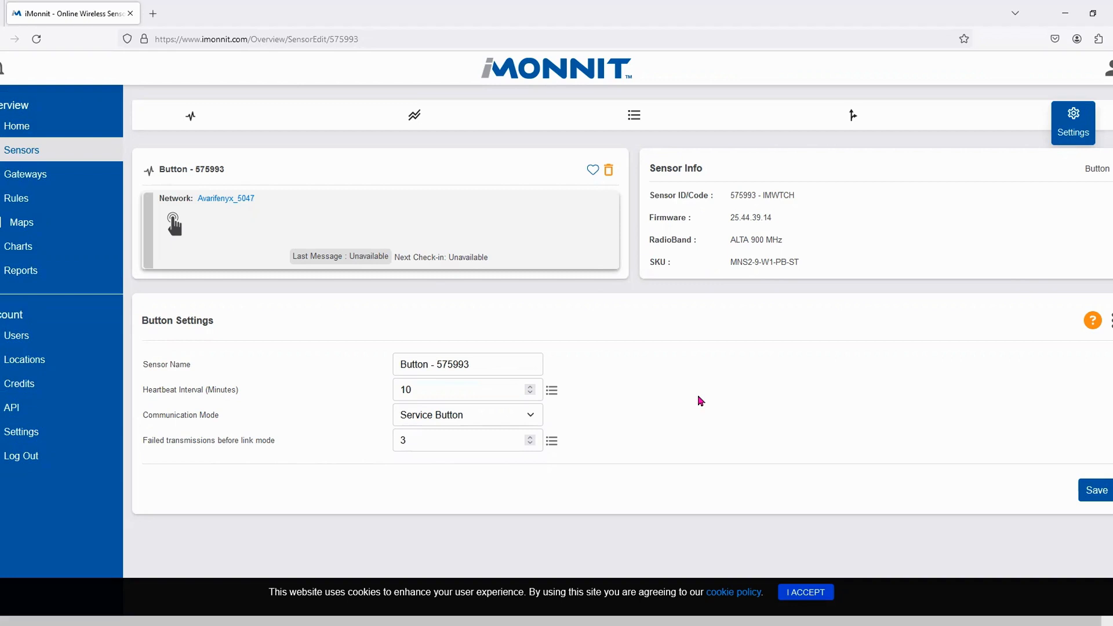
{"action": "left_click", "coordinate": [536, 364]}
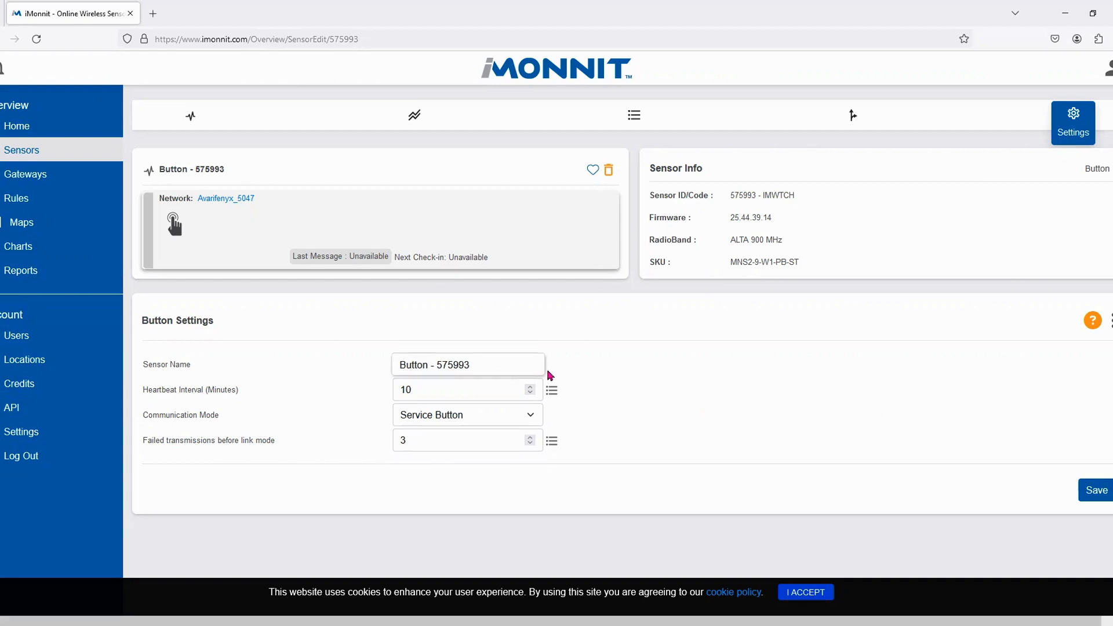
{"action": "triple_click", "coordinate": [452, 363]}
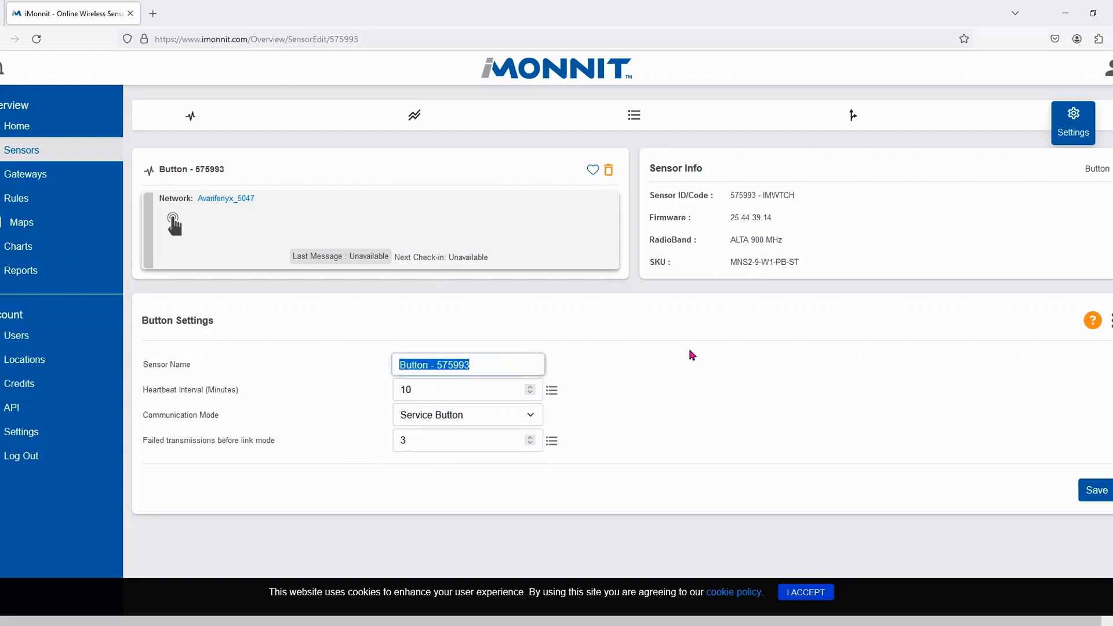
- Insert 'Press' into the sensor name so it reads Button Press- 575993
{"action": "left_click", "coordinate": [444, 363]}
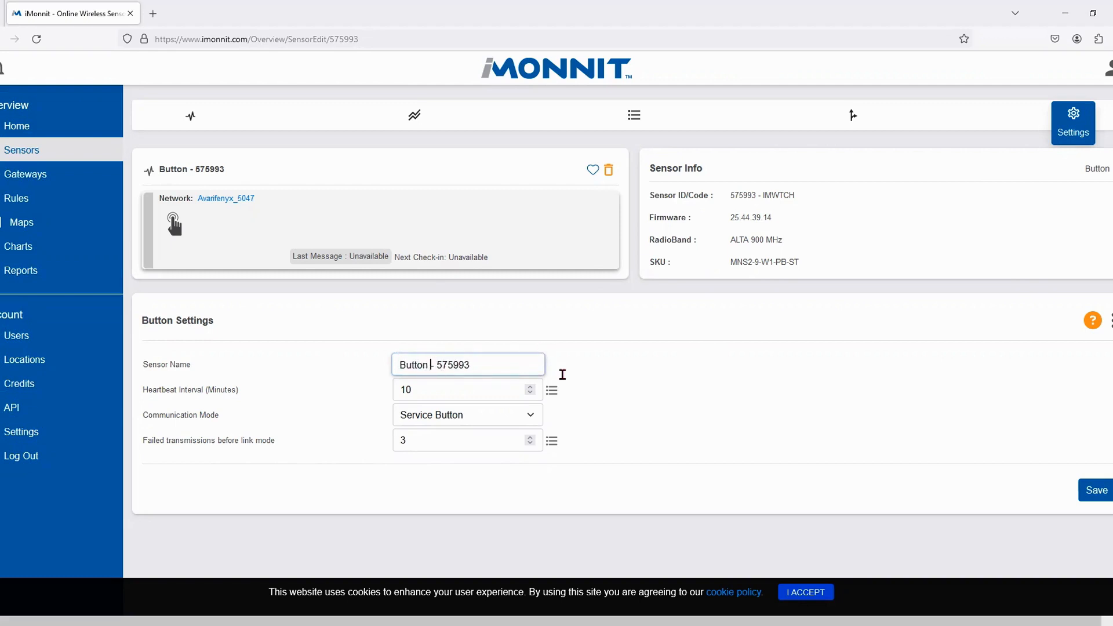
{"action": "type", "text": "Press"}
{"action": "left_click", "coordinate": [414, 389]}
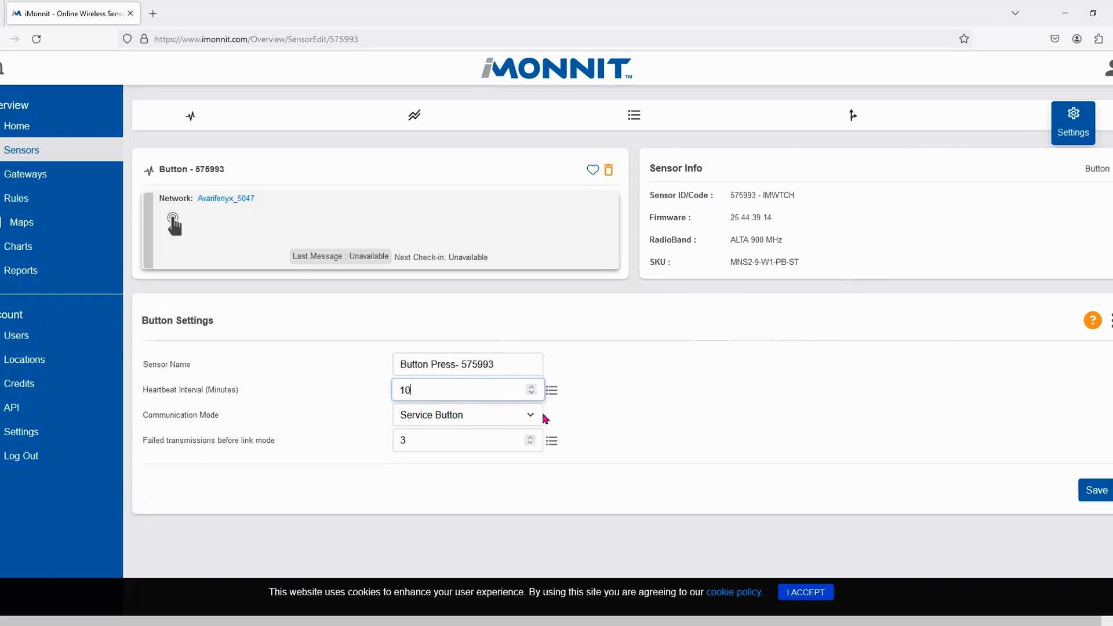
- Save the sensor settings, accepting the low-heartbeat battery warning and the update confirmation
{"action": "left_click", "coordinate": [1093, 490]}
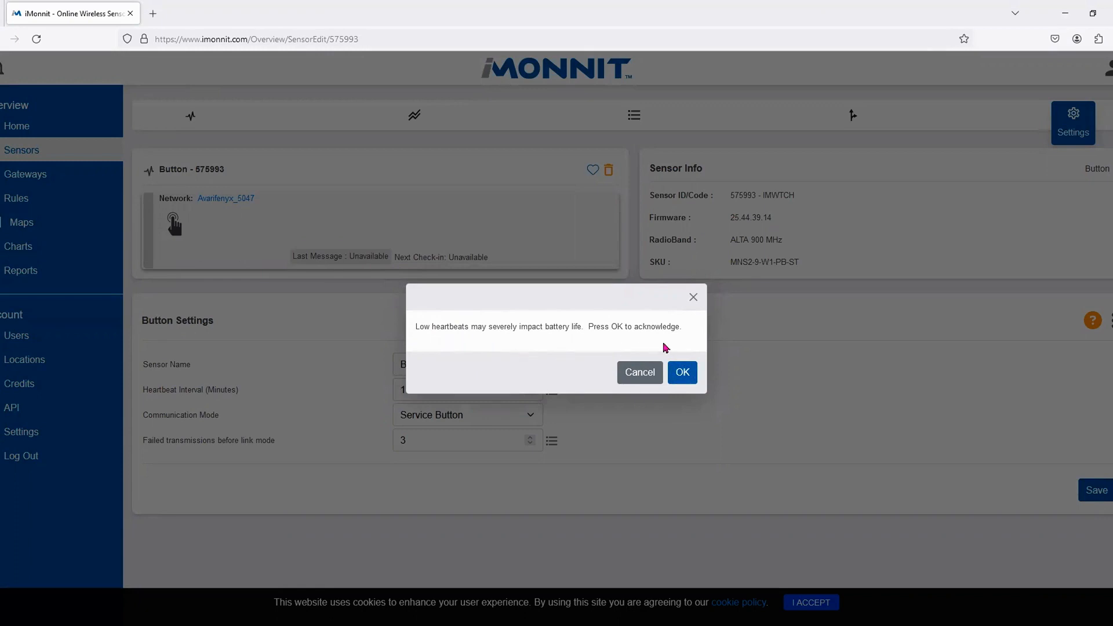
{"action": "left_click", "coordinate": [684, 374]}
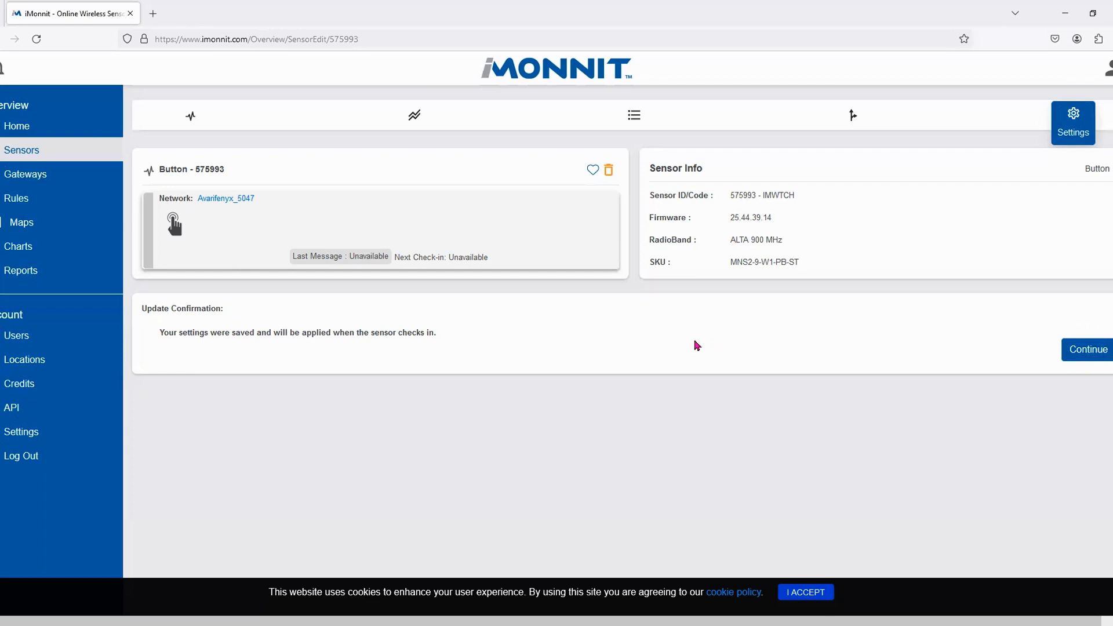
{"action": "left_click", "coordinate": [1071, 351]}
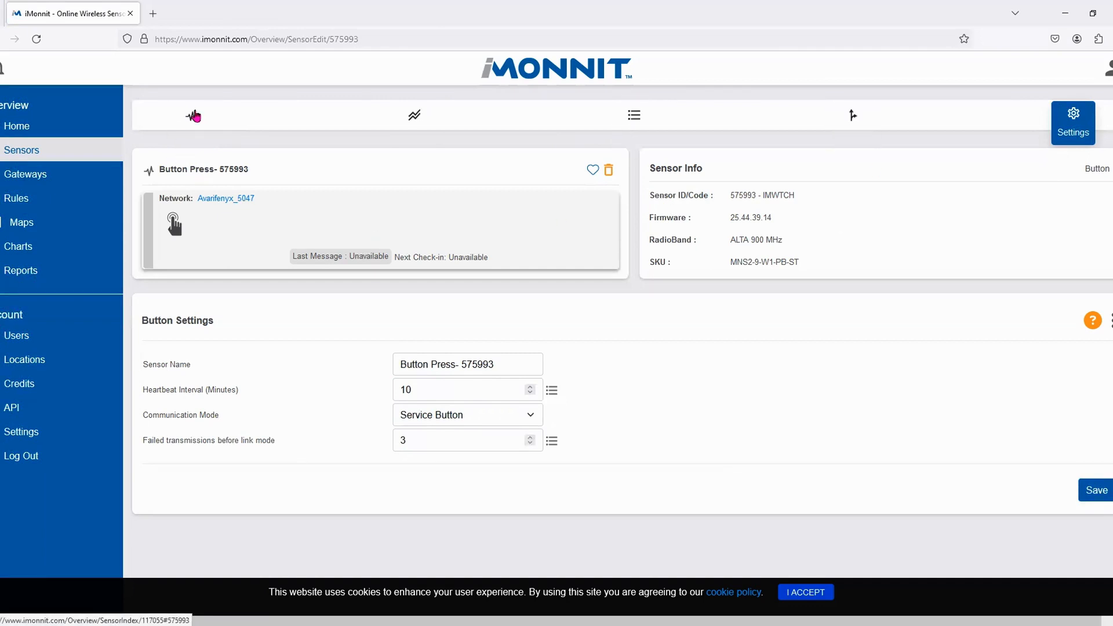
- Return to the network's Sensors list and reload it to show Button Press- 575993
{"action": "left_click", "coordinate": [194, 116]}
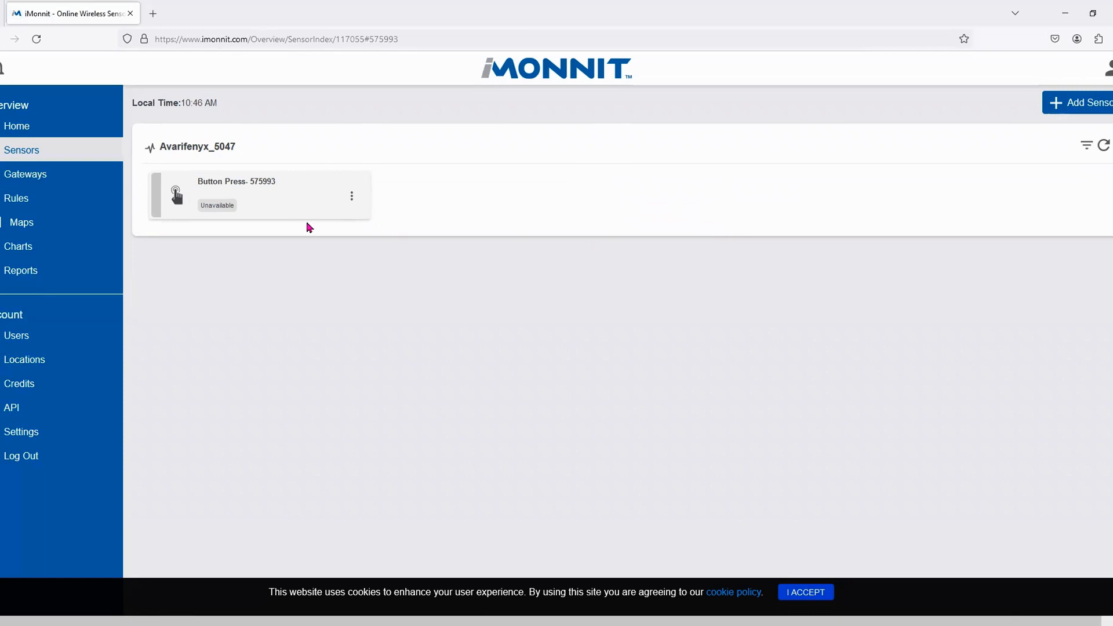
{"action": "left_click", "coordinate": [31, 153]}
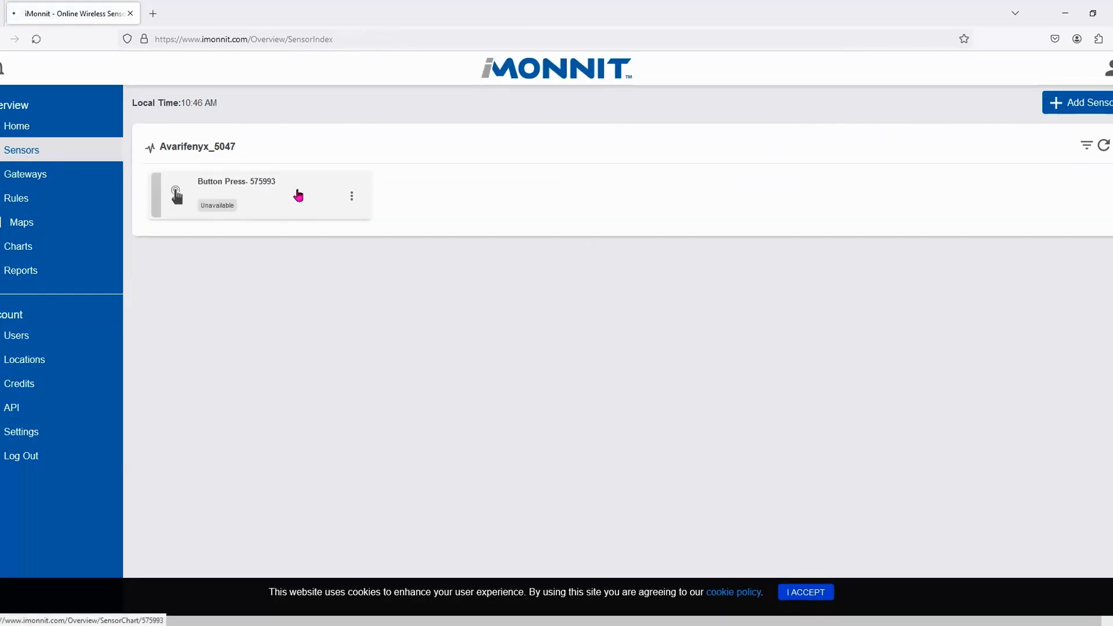
- Open Button Press- 575993's Details chart and bring up its date range picker
{"action": "left_click", "coordinate": [298, 194]}
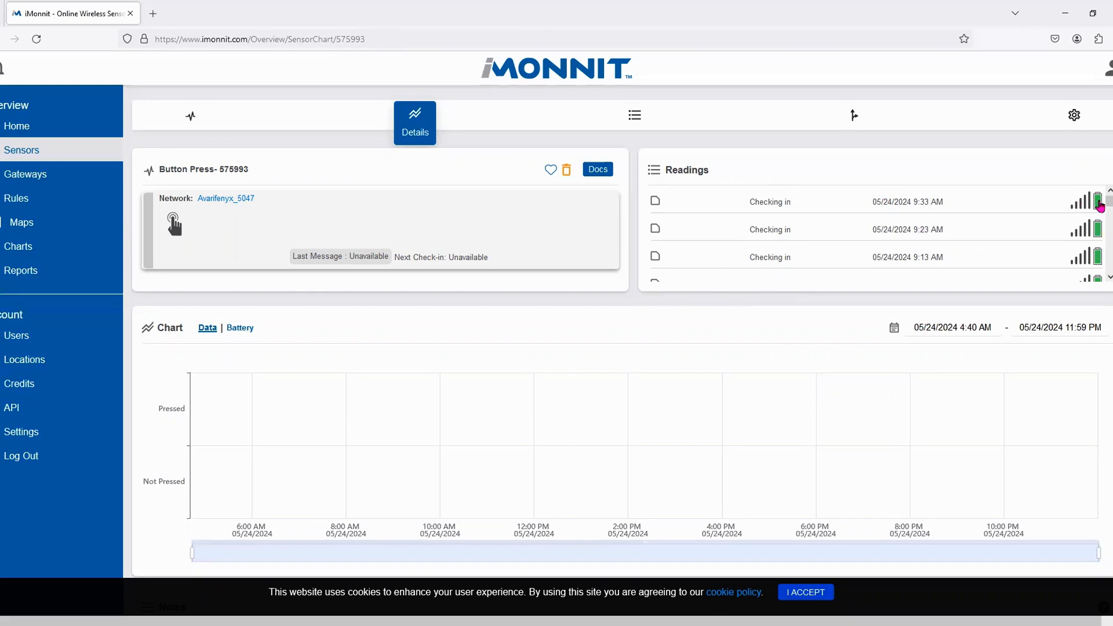
{"action": "mouse_move", "coordinate": [1100, 207]}
{"action": "mouse_move", "coordinate": [1027, 236]}
{"action": "left_click", "coordinate": [894, 328]}
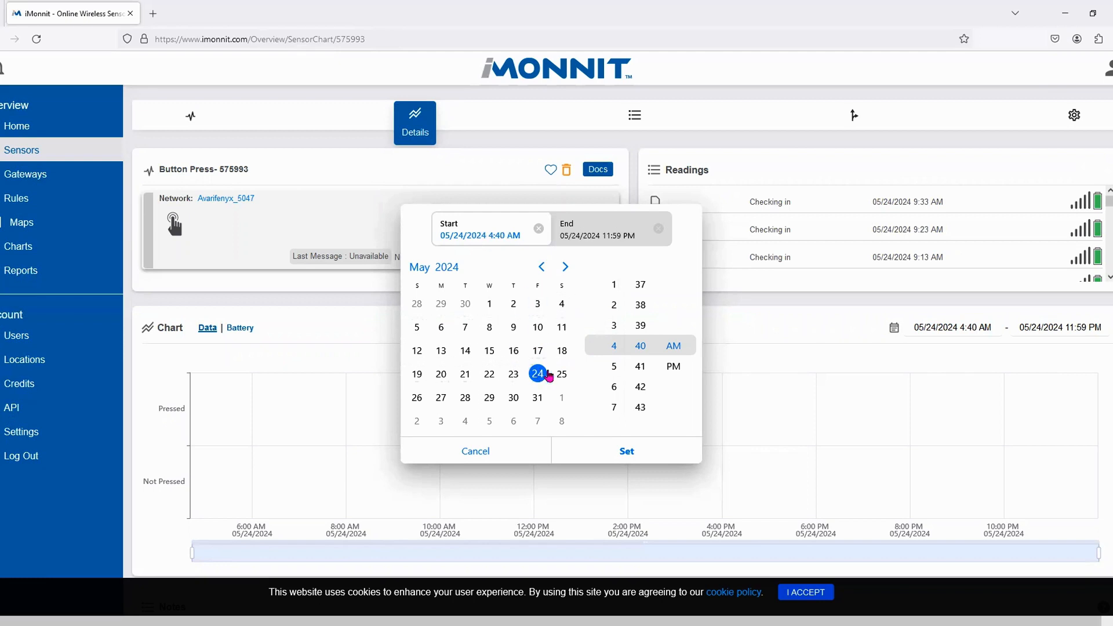
- Extend the chart's date range to end on May 27, 2024
{"action": "scroll", "coordinate": [614, 342], "scroll_direction": "up", "scroll_amount": 2}
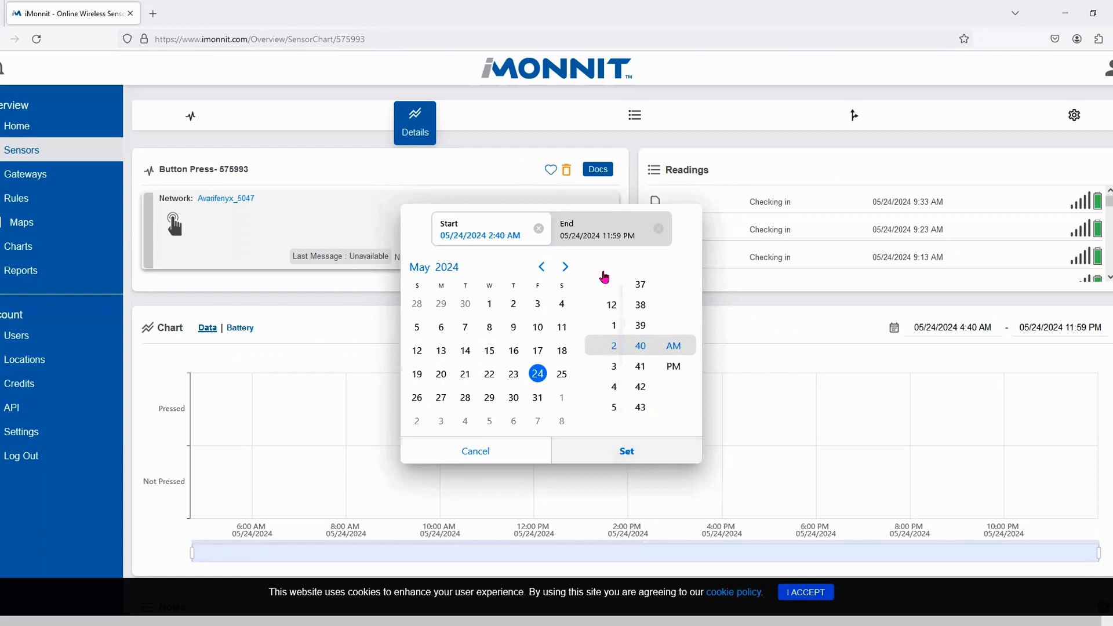
{"action": "left_click", "coordinate": [574, 233]}
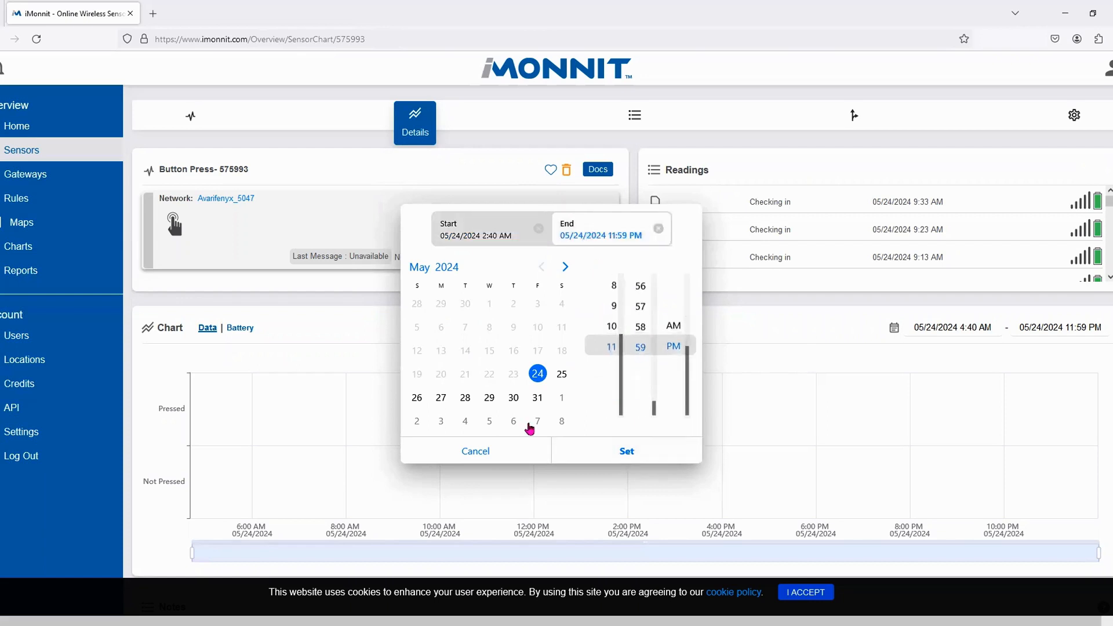
{"action": "left_click", "coordinate": [441, 399]}
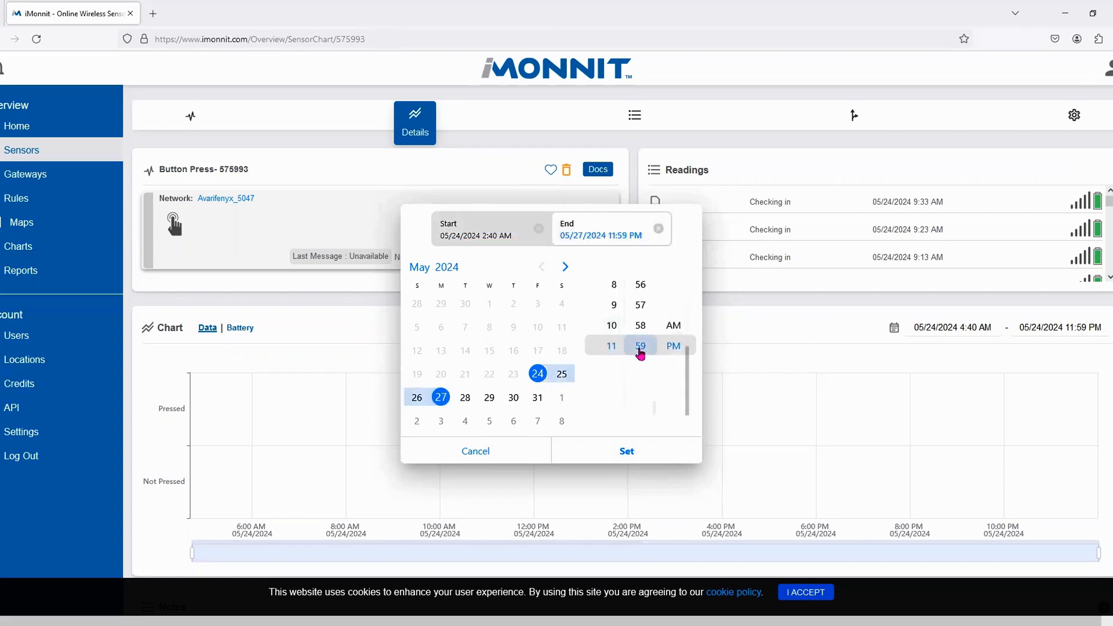
{"action": "left_click", "coordinate": [623, 458]}
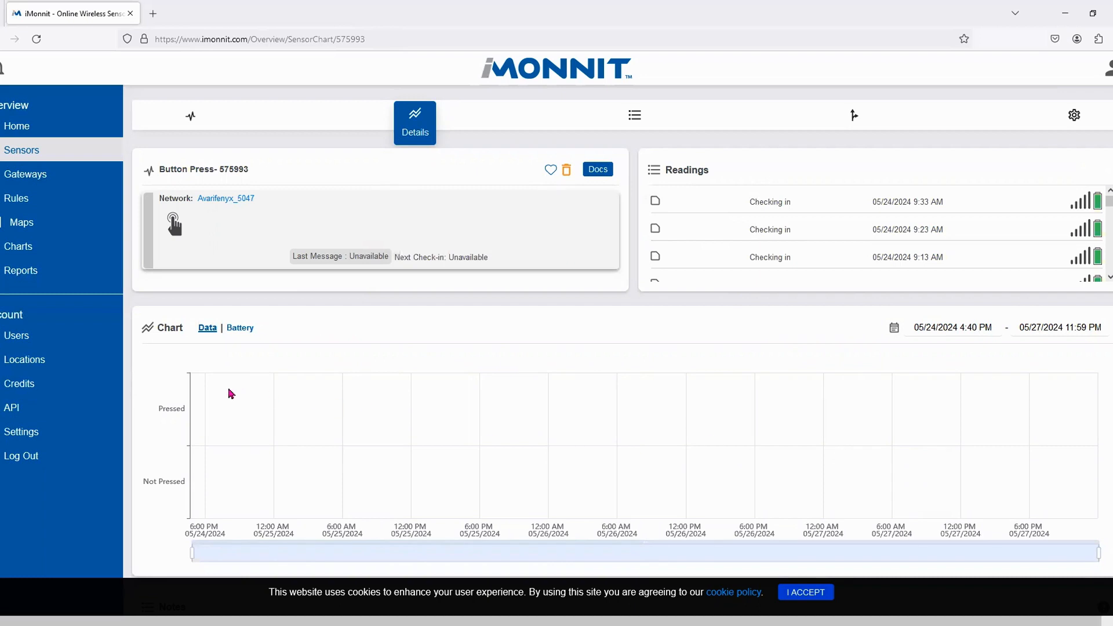
- View the battery chart, return to the Data chart, and open the sensor's History
{"action": "left_click", "coordinate": [237, 328]}
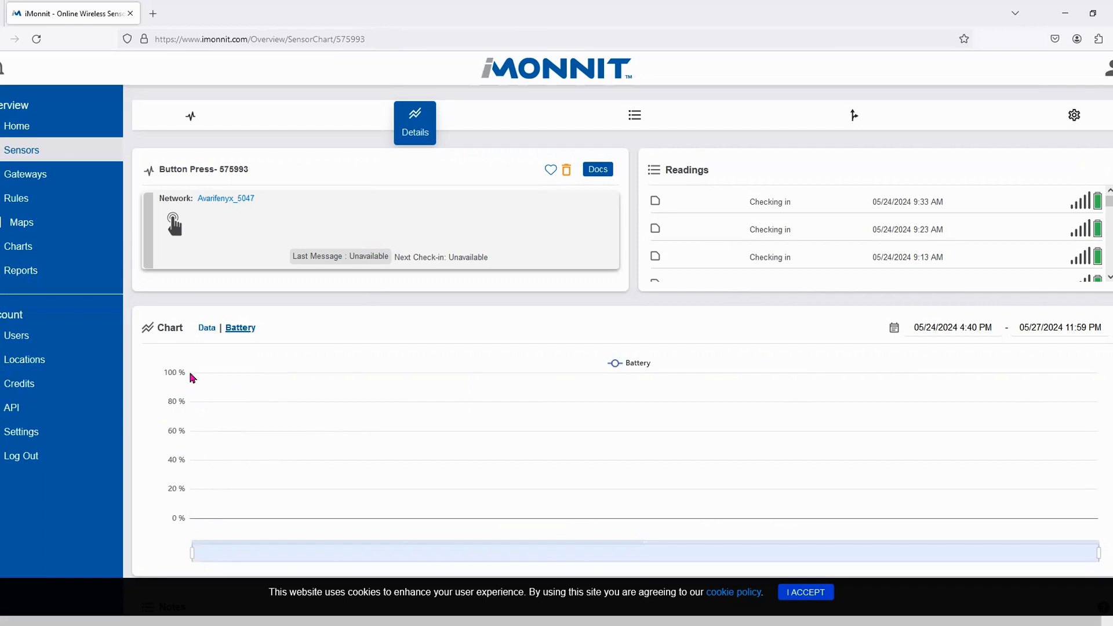
{"action": "left_click", "coordinate": [209, 328]}
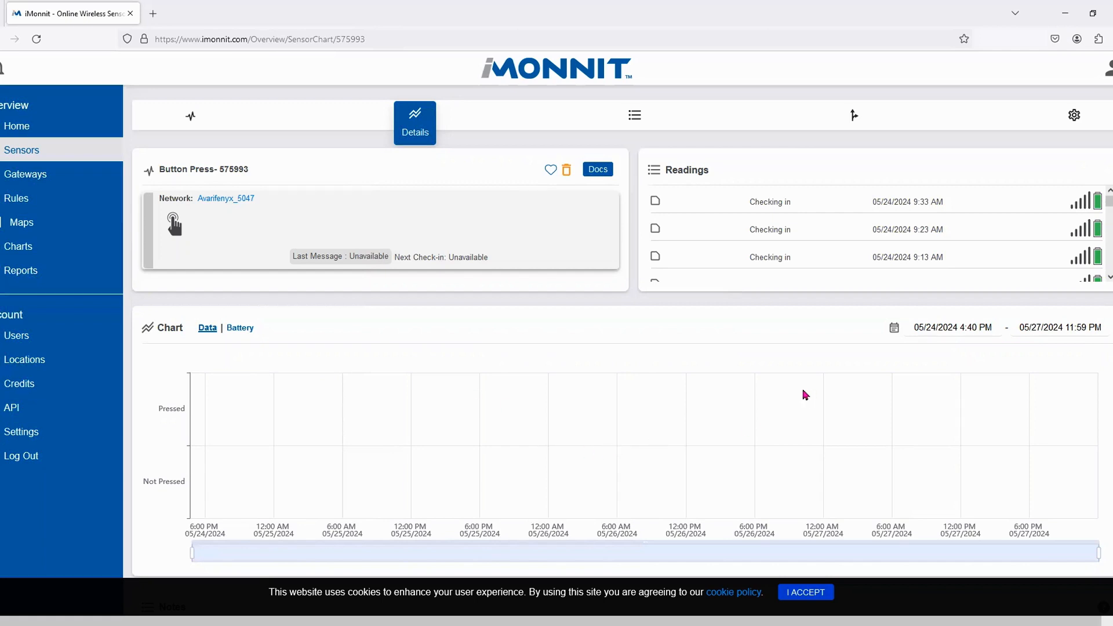
{"action": "left_click", "coordinate": [624, 121]}
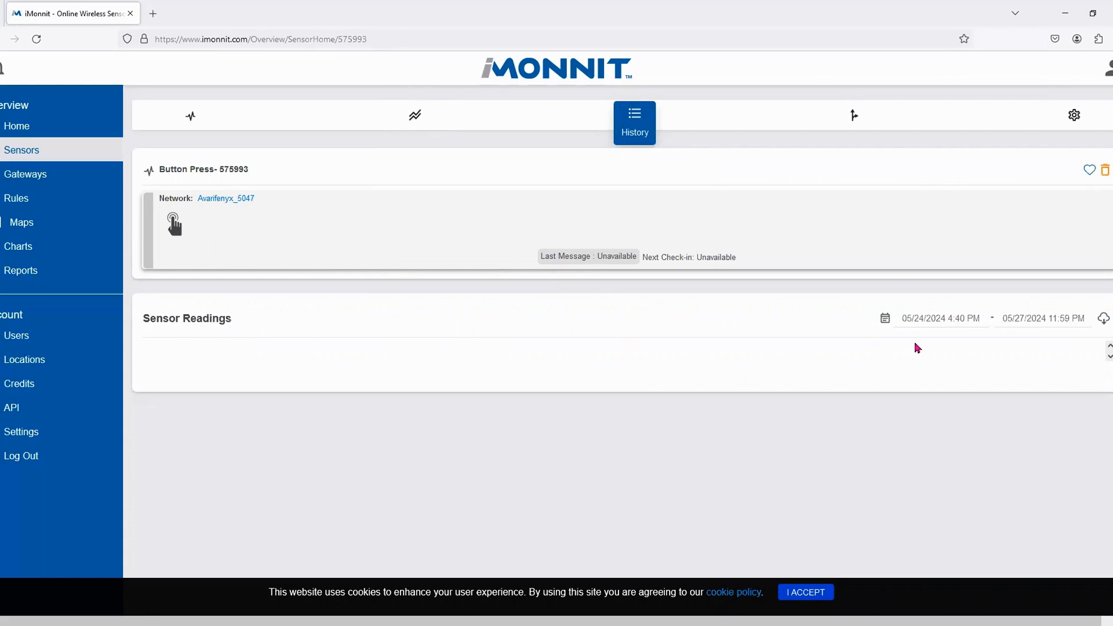
- Set the sensor history range to 05/07/2024 4:40 PM through 05/27/2024 11:59 PM and reload it
{"action": "left_click", "coordinate": [886, 320]}
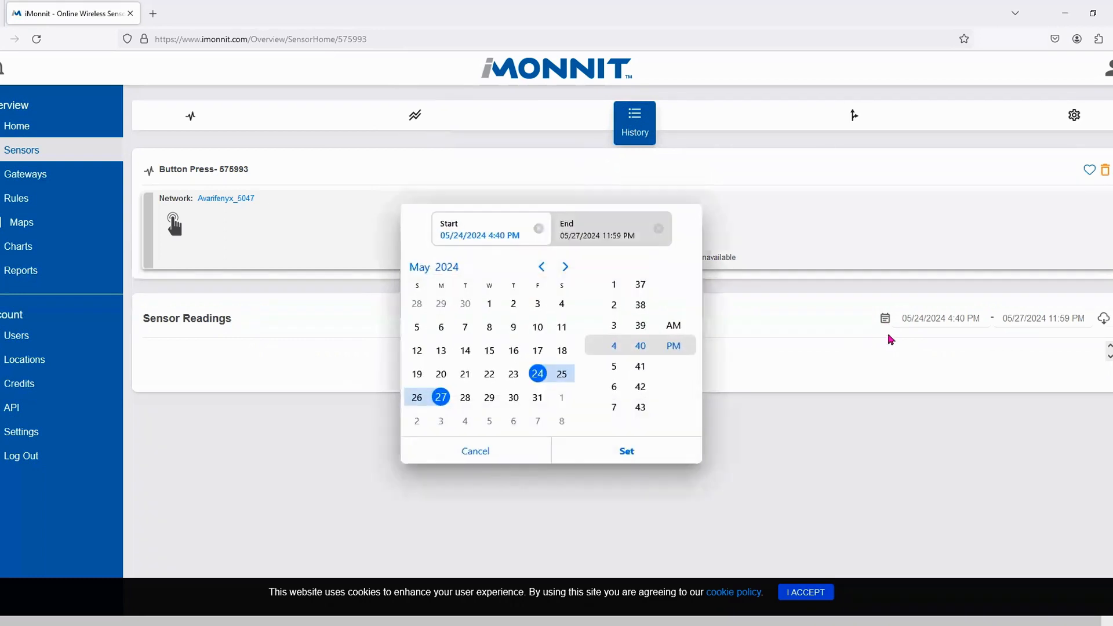
{"action": "left_click", "coordinate": [463, 328]}
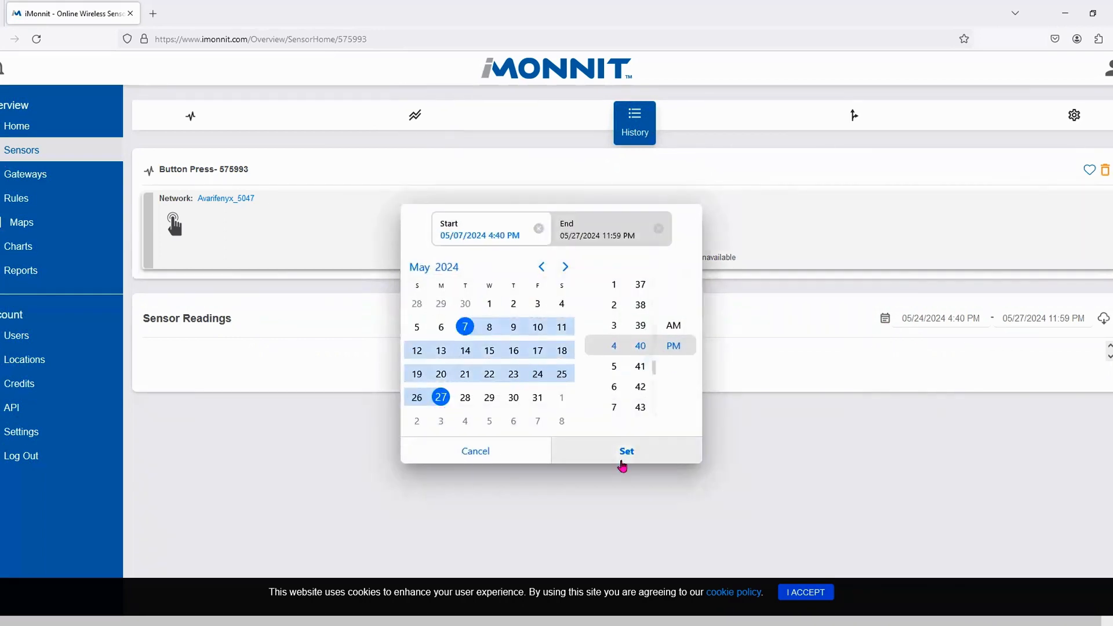
{"action": "left_click", "coordinate": [597, 231]}
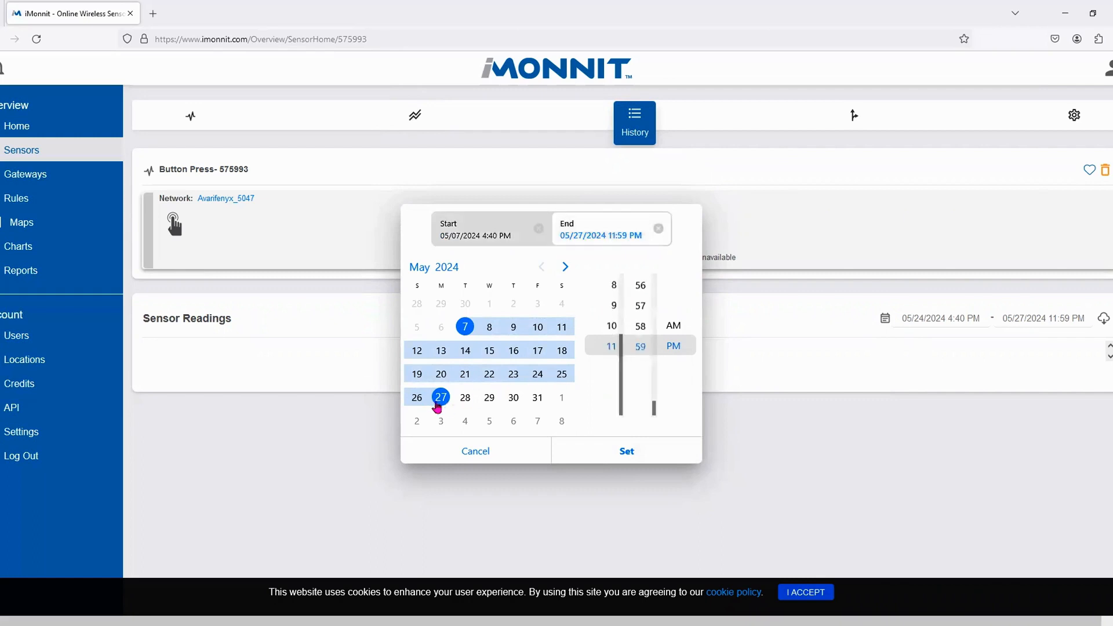
{"action": "left_click", "coordinate": [651, 450]}
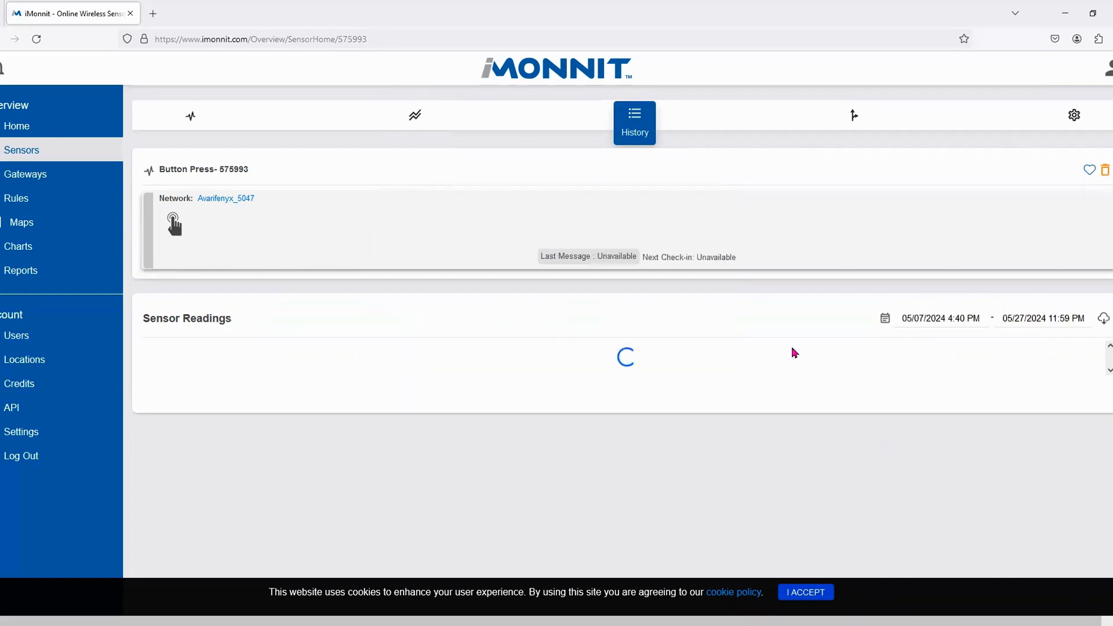
{"action": "left_click", "coordinate": [948, 320]}
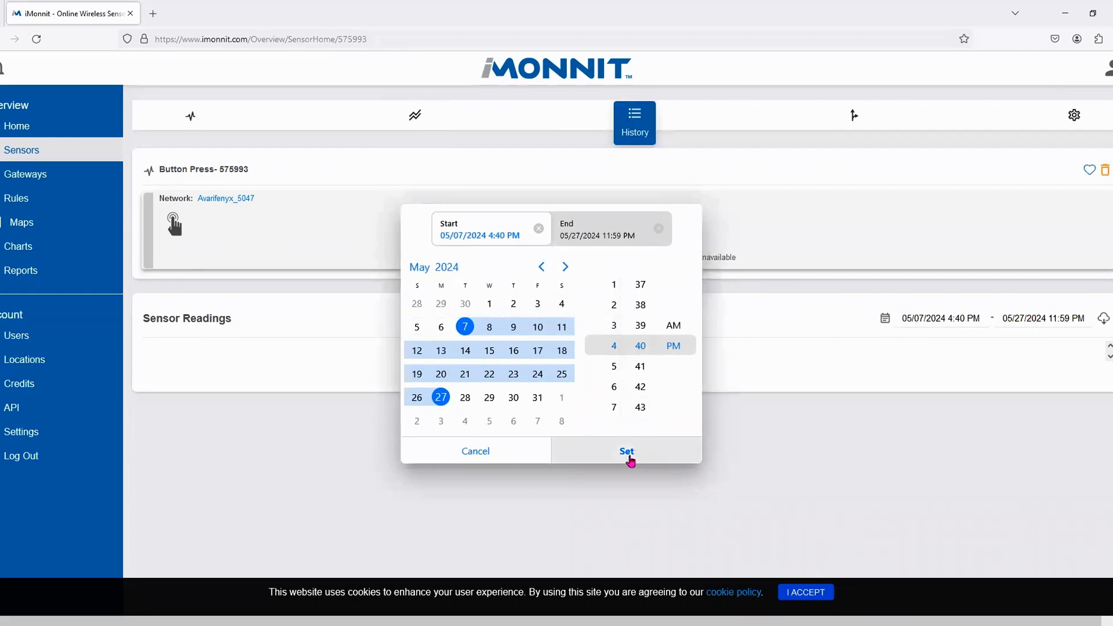
{"action": "left_click", "coordinate": [627, 458]}
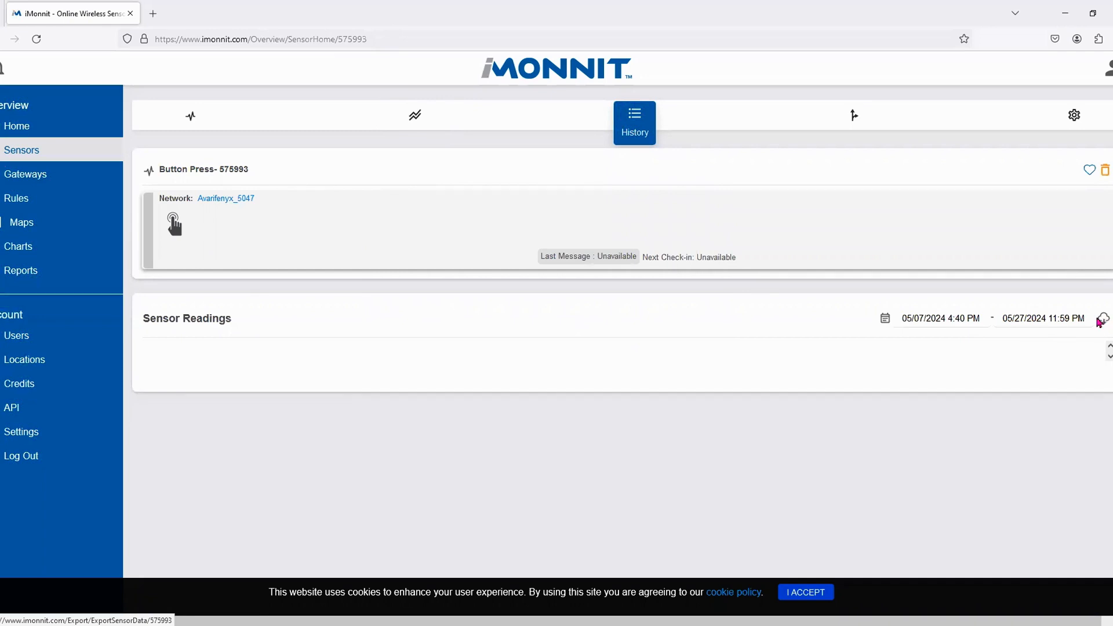
- Export the readings for that range as a CSV file and dismiss the downloads popup
{"action": "left_click", "coordinate": [1104, 321]}
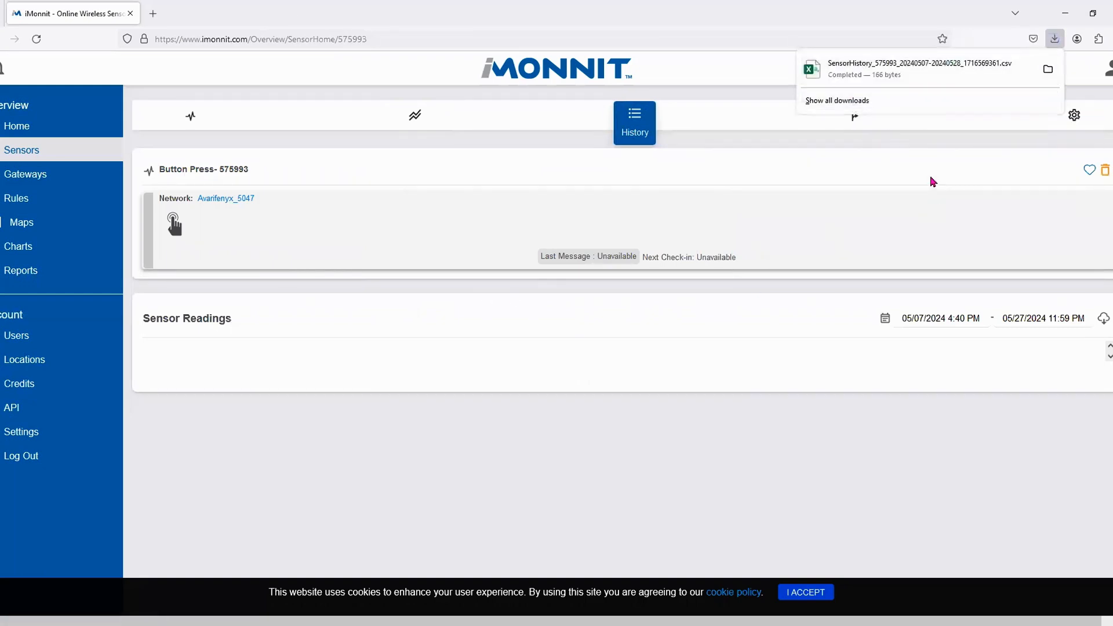
{"action": "left_click", "coordinate": [949, 169]}
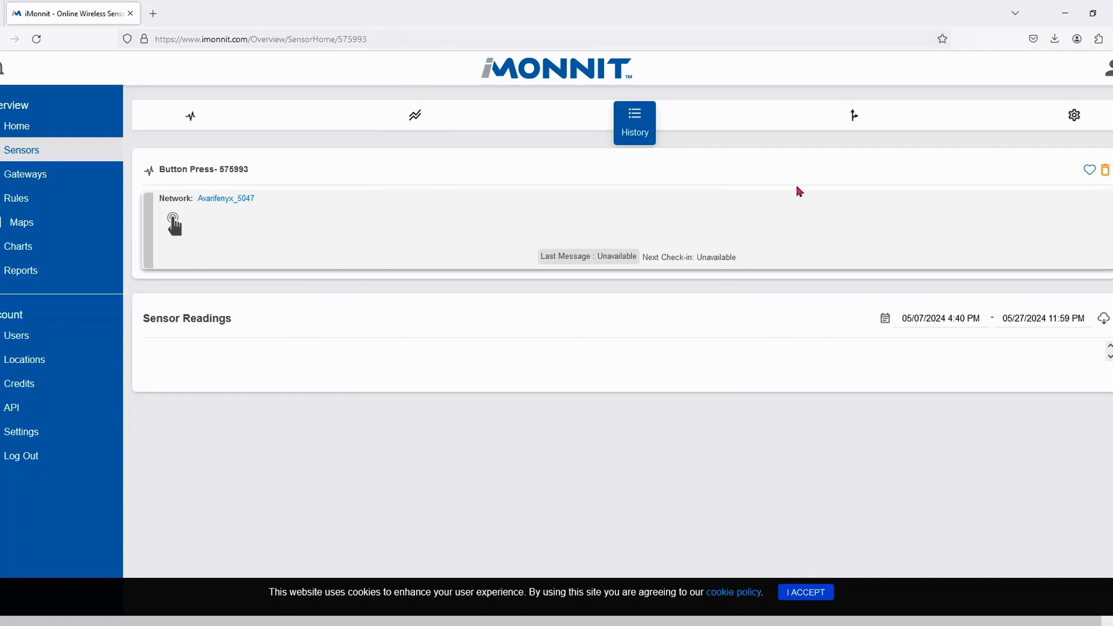
- Begin a new rule from the Button Press sensor's Rules tab
{"action": "left_click", "coordinate": [855, 119]}
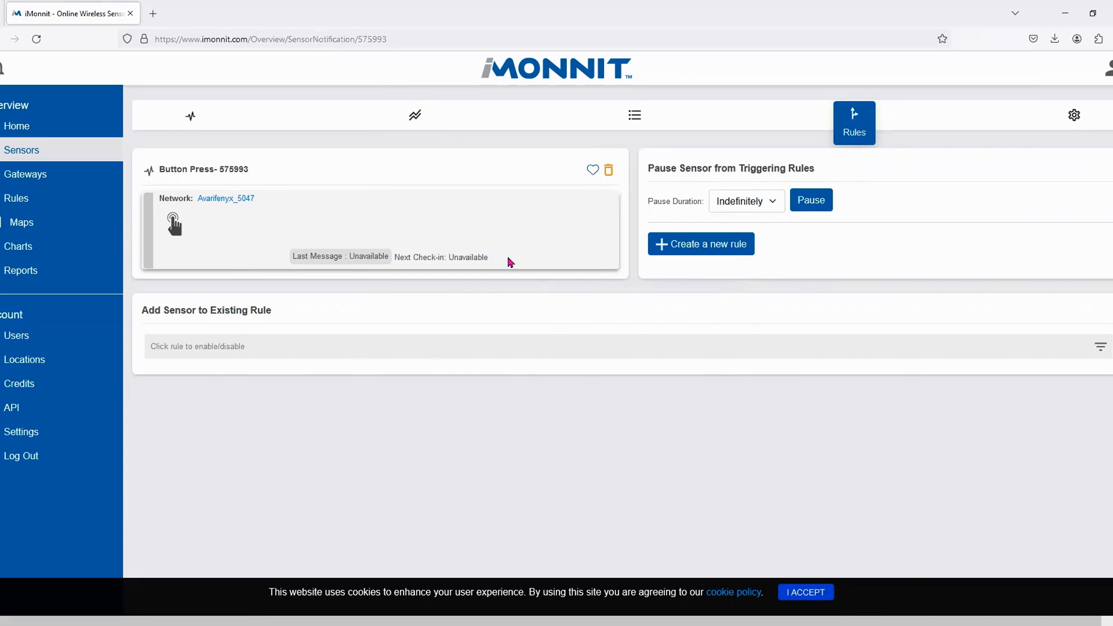
{"action": "left_click", "coordinate": [704, 253]}
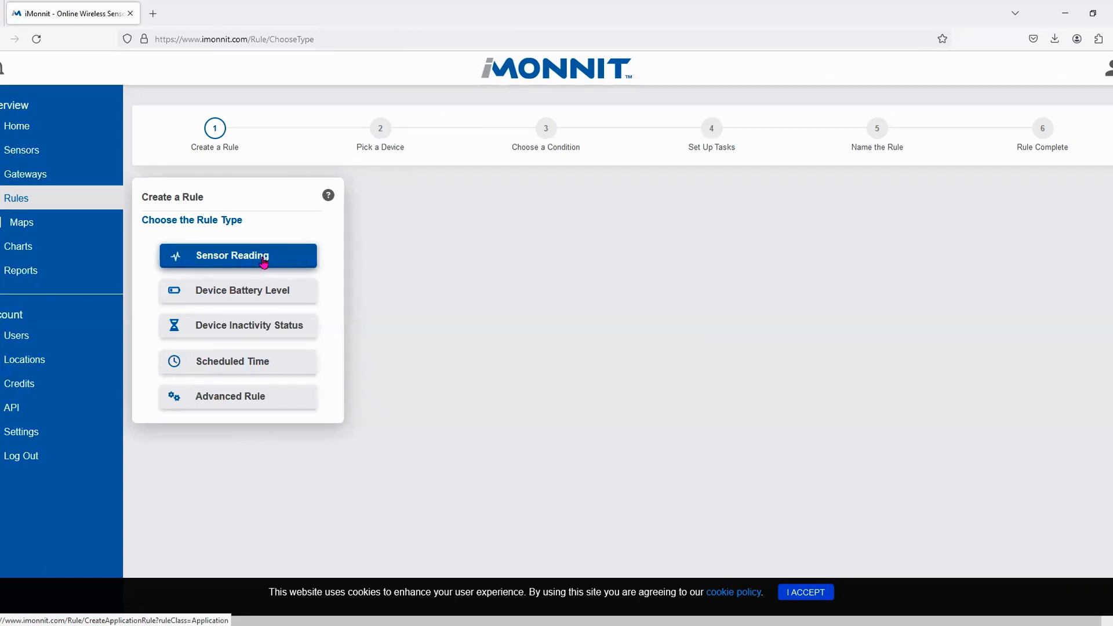
- Choose Sensor Reading as the rule type to reach Pick a Device
{"action": "left_click", "coordinate": [283, 258]}
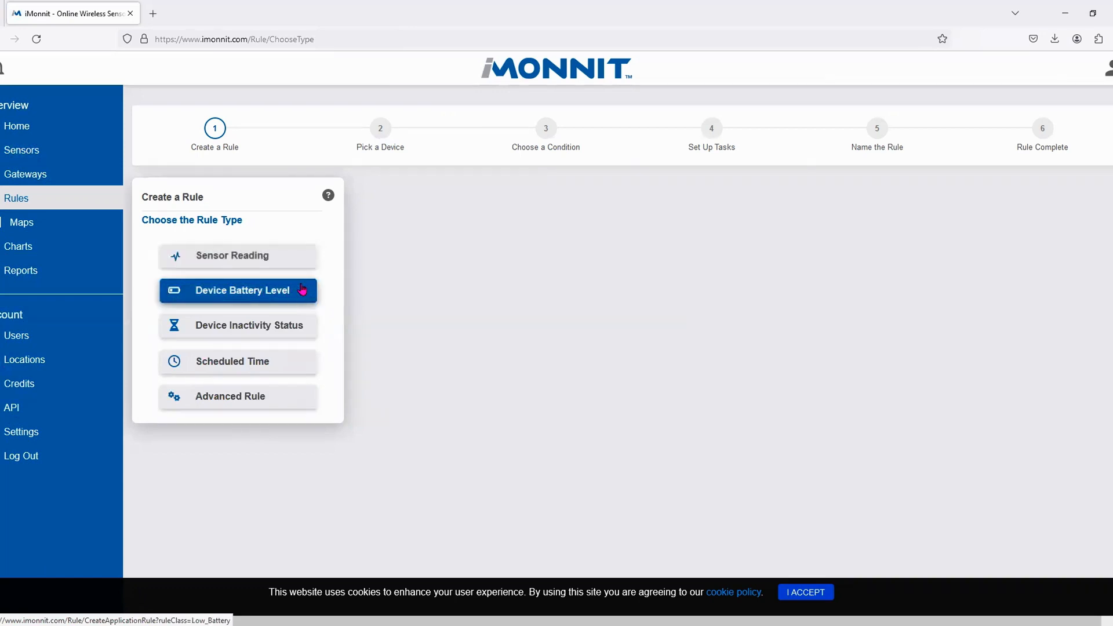
{"action": "left_click", "coordinate": [302, 290]}
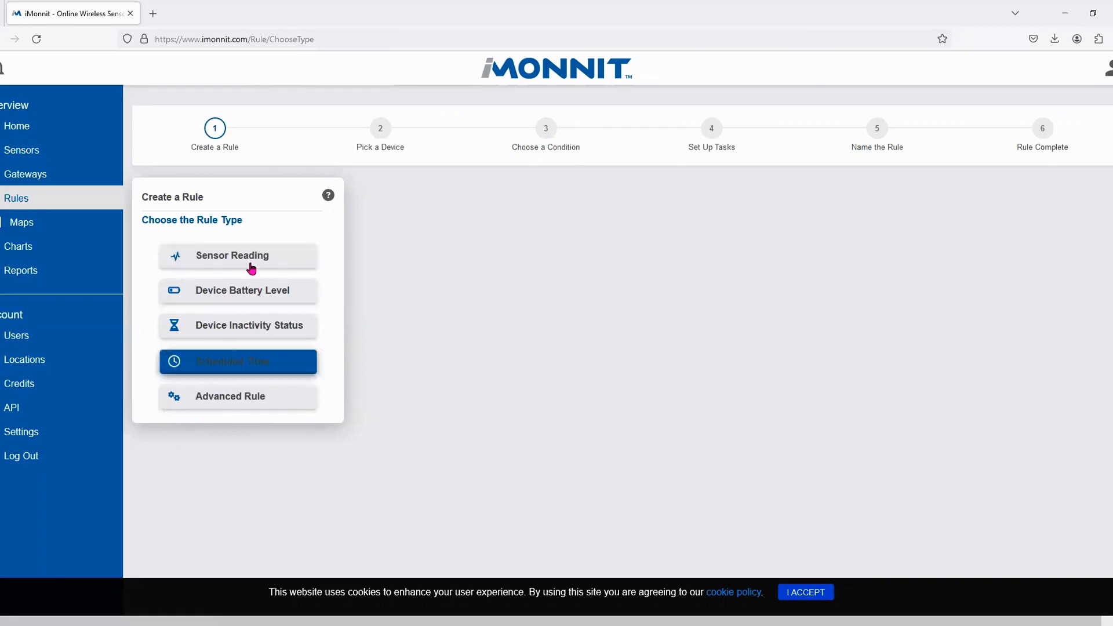
{"action": "left_click", "coordinate": [216, 264]}
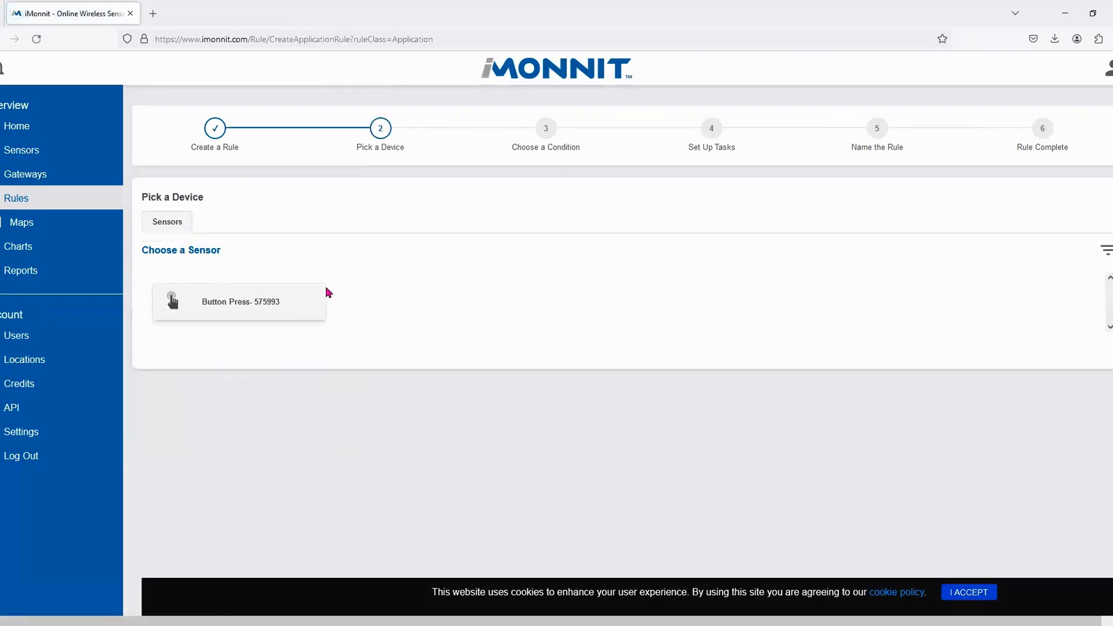
- Pick sensor Button Press- 575993, set it to notify when Pressed, and save the condition
{"action": "left_click", "coordinate": [234, 309]}
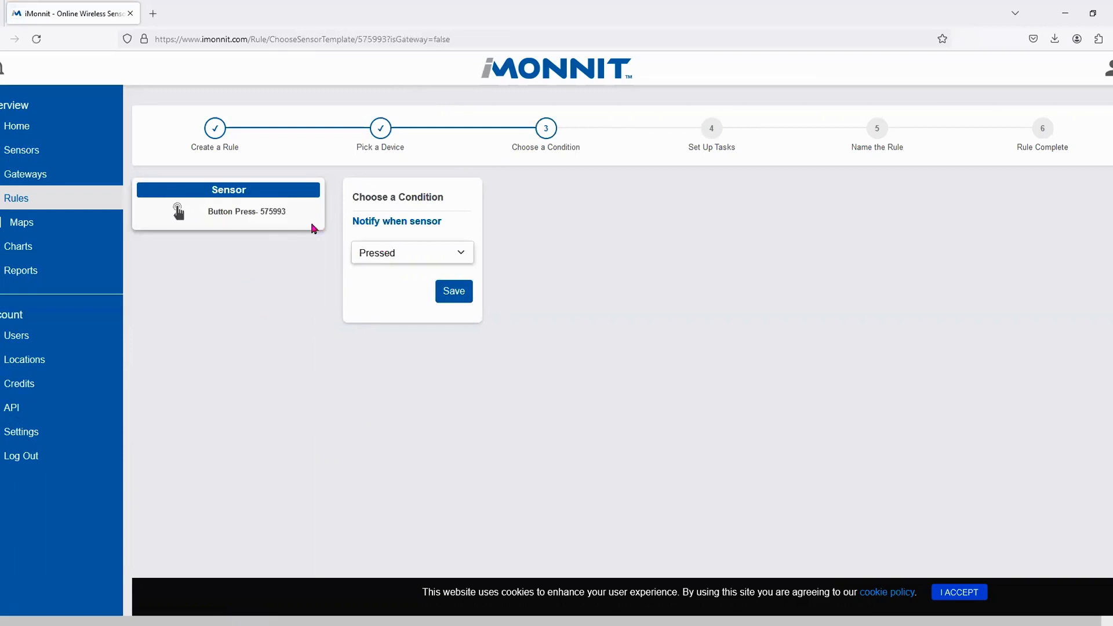
{"action": "left_click", "coordinate": [393, 254]}
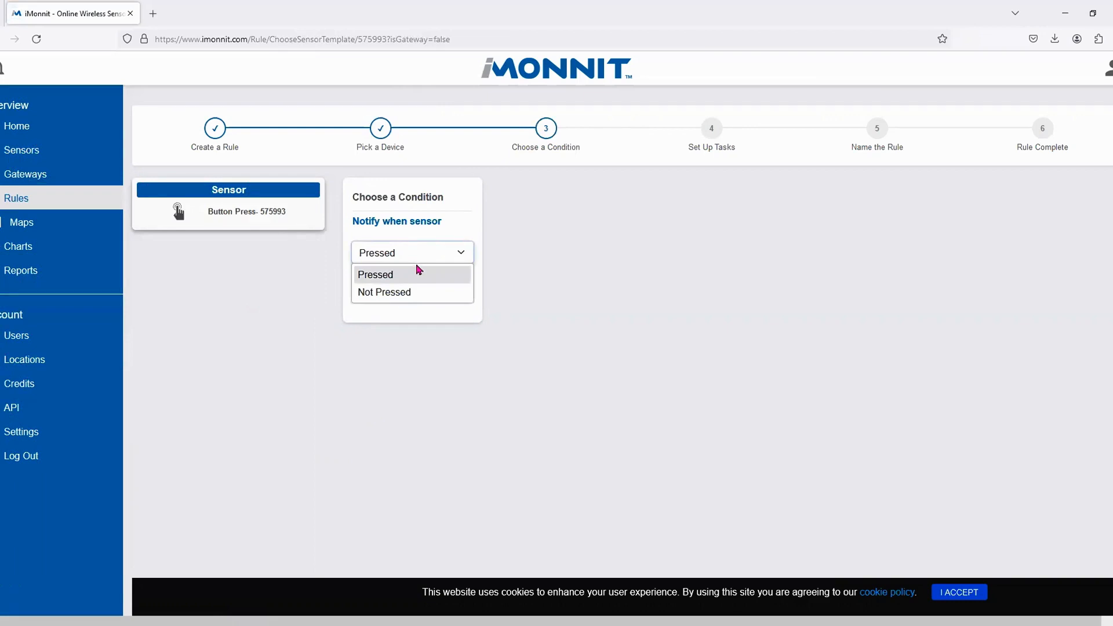
{"action": "left_click", "coordinate": [399, 277]}
{"action": "left_click", "coordinate": [456, 298]}
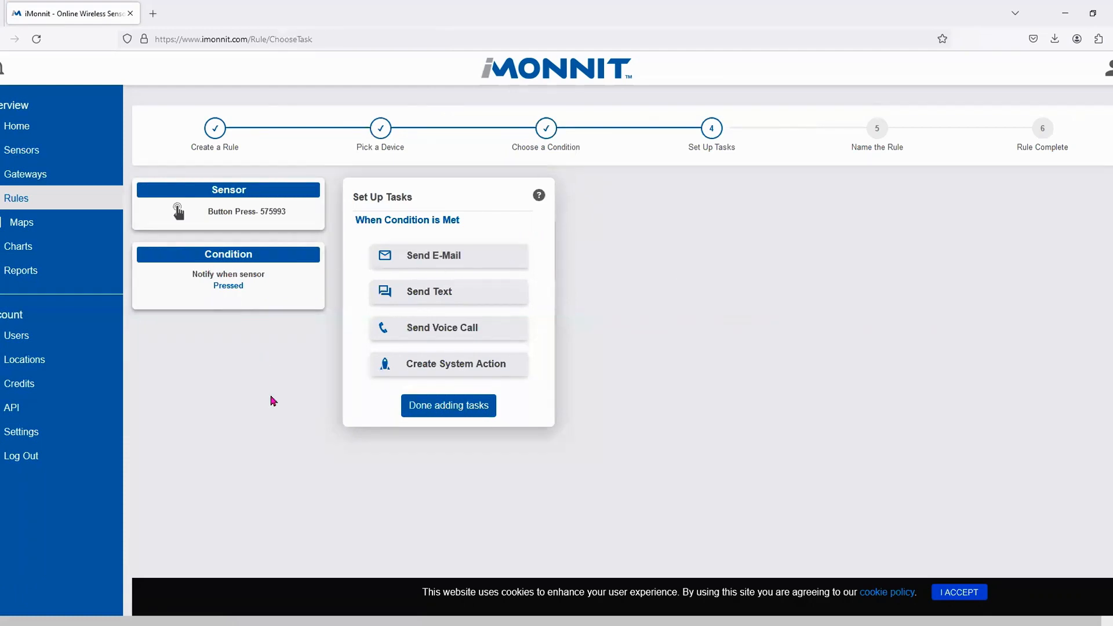
- Add a Send E-Mail task and bring up Select Contacts for its recipients
{"action": "left_click", "coordinate": [414, 262]}
{"action": "left_click", "coordinate": [395, 257]}
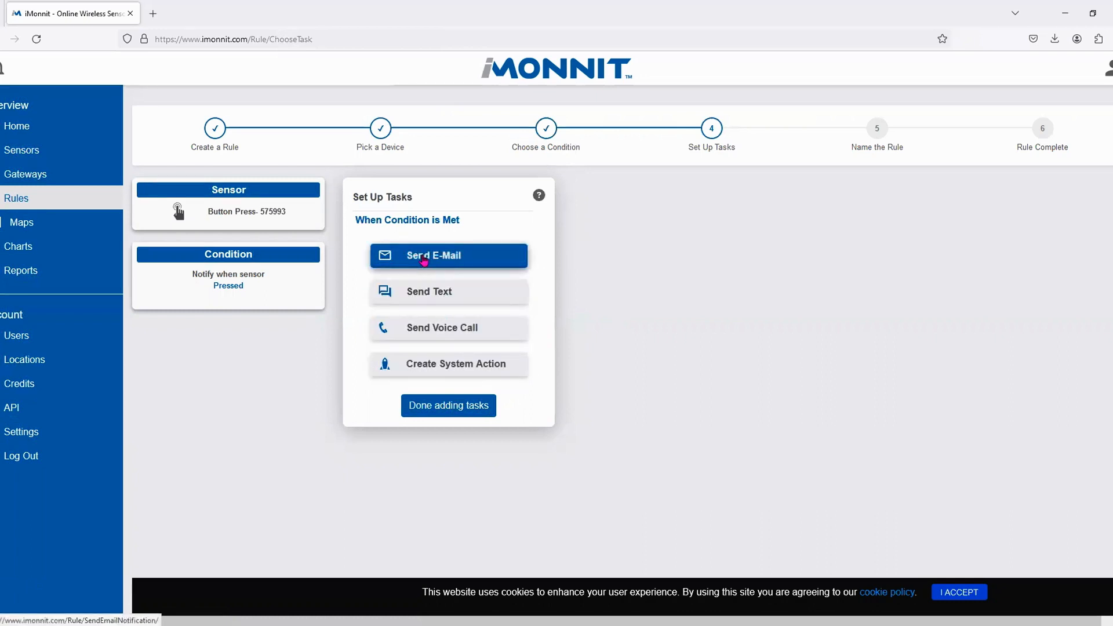
{"action": "left_click", "coordinate": [424, 260]}
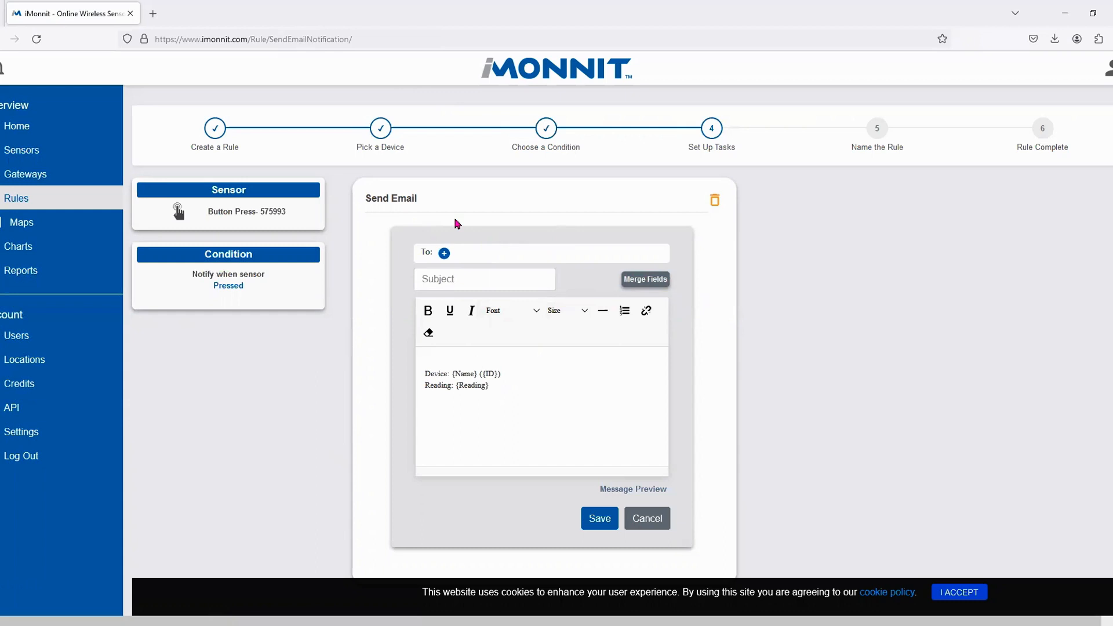
{"action": "left_click", "coordinate": [444, 253]}
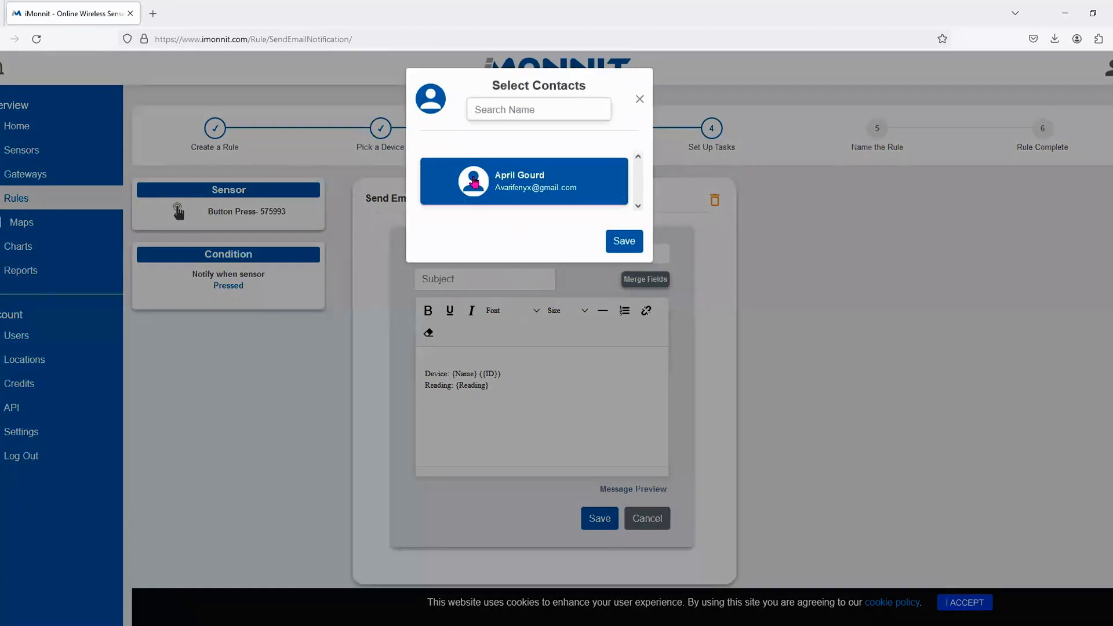
- Add the listed contact as a recipient with Delay Notification By set to No Delay
{"action": "left_click", "coordinate": [527, 177]}
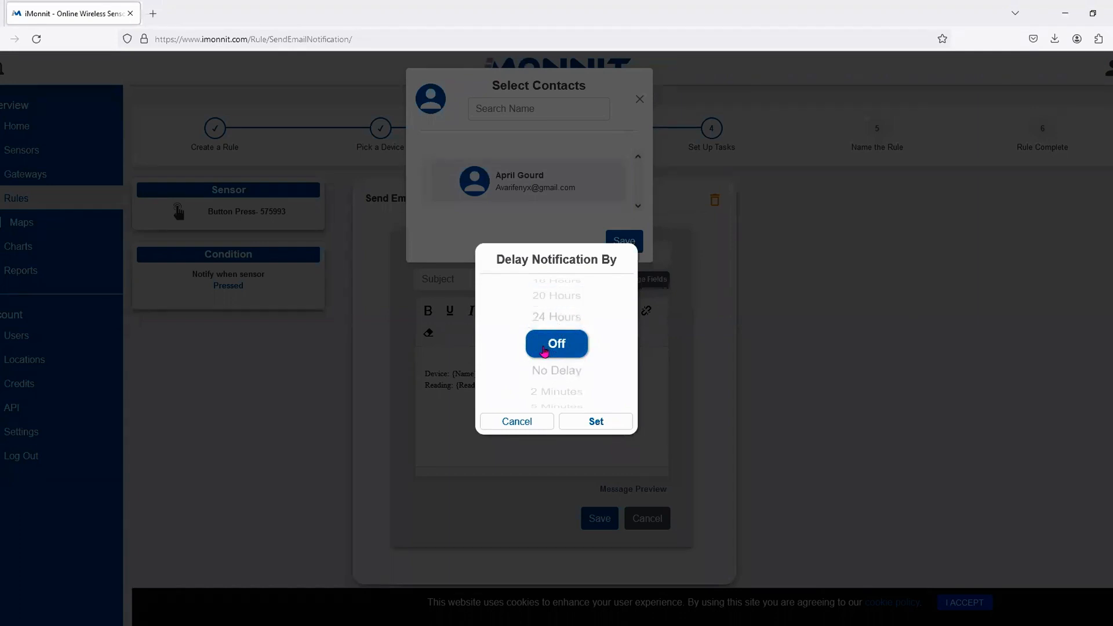
{"action": "left_click", "coordinate": [561, 369]}
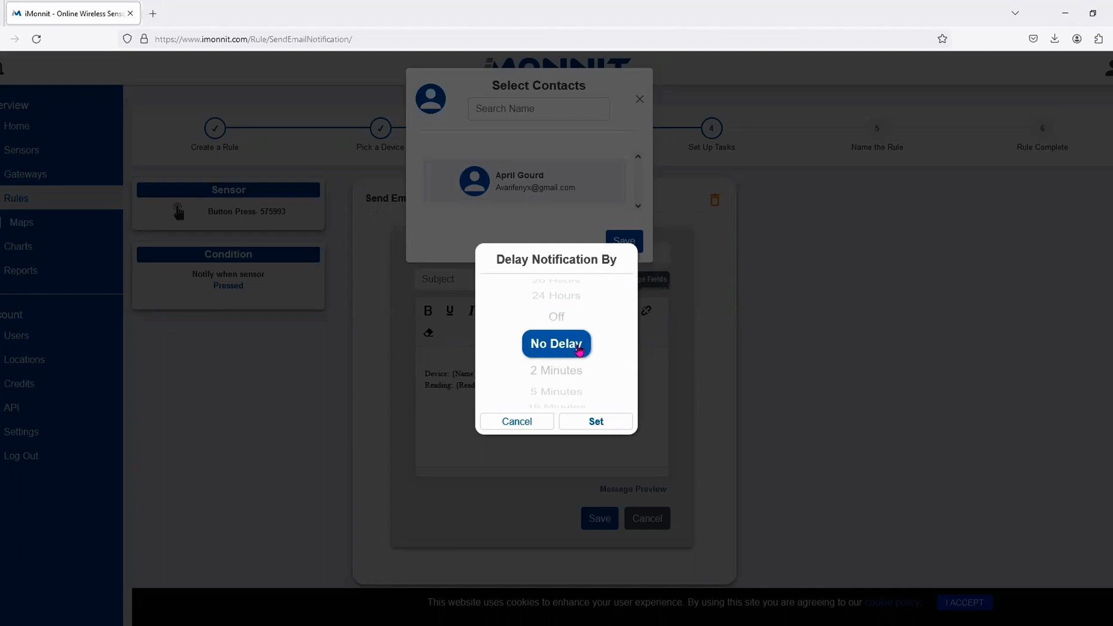
{"action": "scroll", "coordinate": [574, 356], "scroll_direction": "down", "scroll_amount": 5}
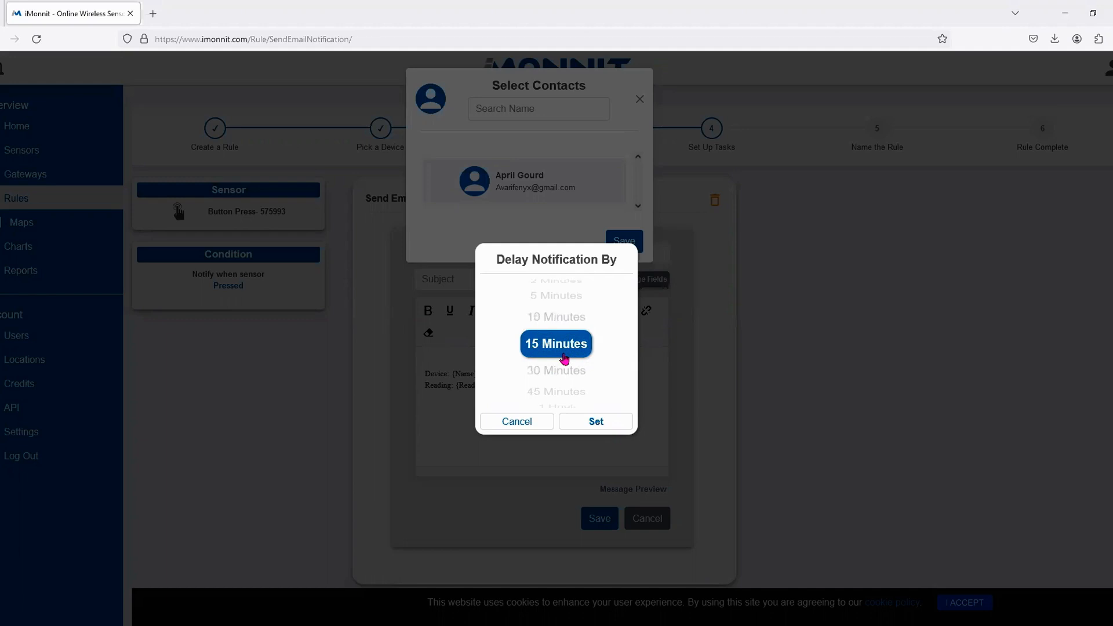
{"action": "scroll", "coordinate": [565, 359], "scroll_direction": "up", "scroll_amount": 2}
{"action": "scroll", "coordinate": [566, 359], "scroll_direction": "up", "scroll_amount": 3}
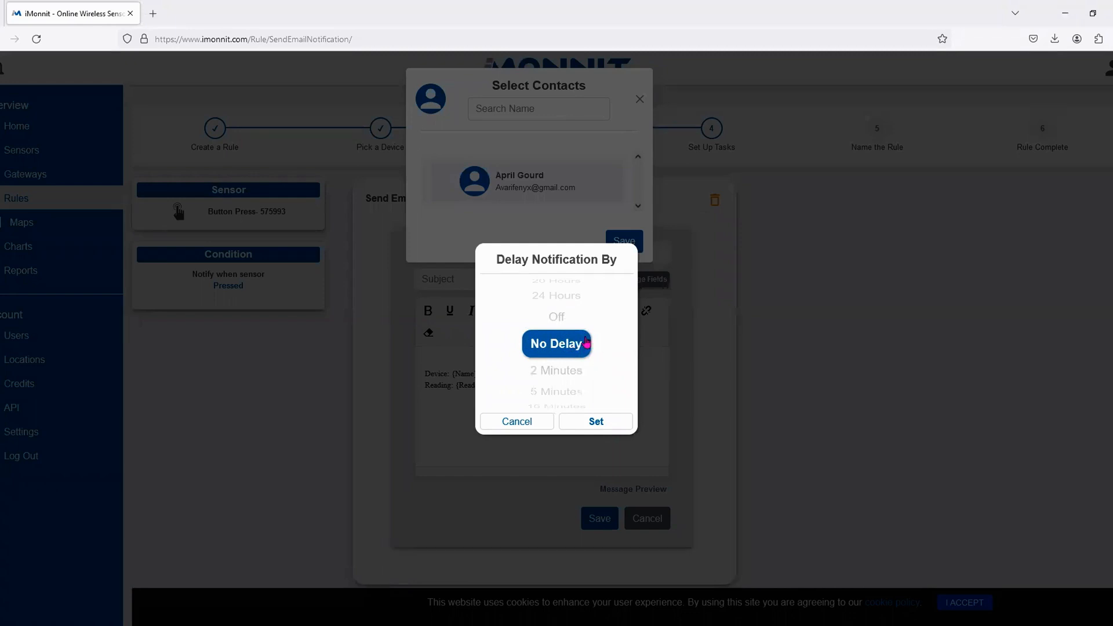
{"action": "left_click", "coordinate": [597, 421]}
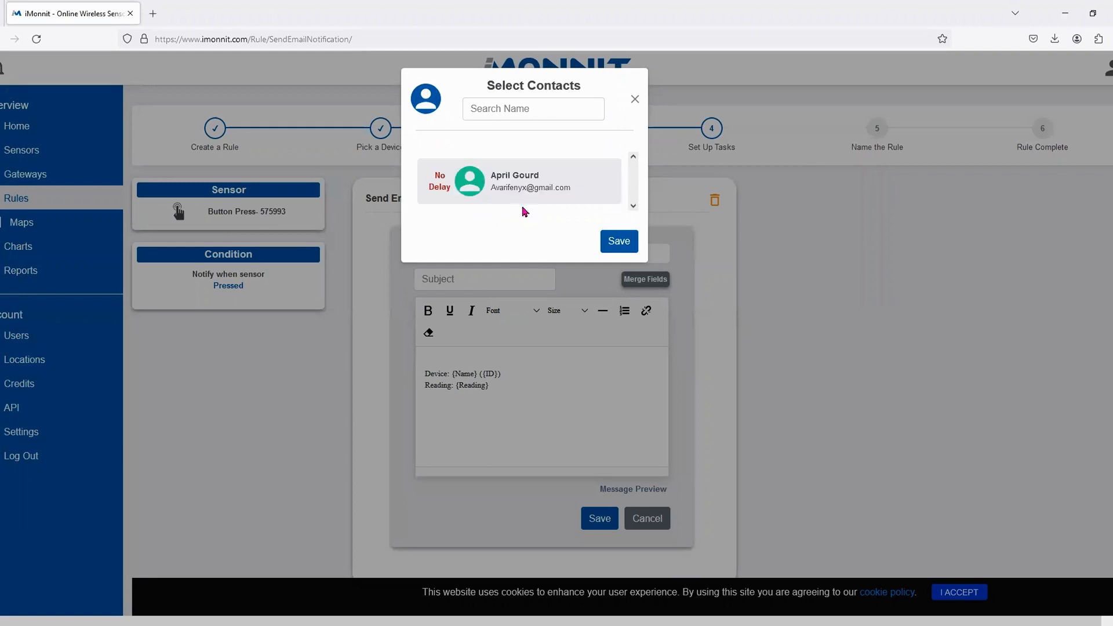
- Save the recipient, enter the subject 'Button Press', and show Merge Fields for the message body
{"action": "left_click", "coordinate": [619, 241]}
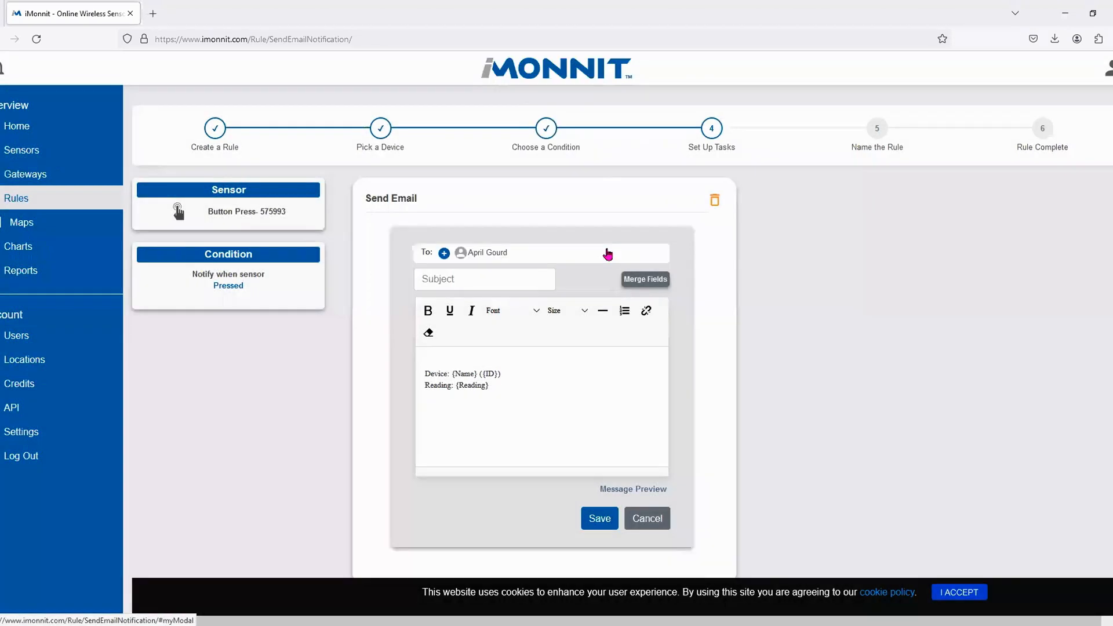
{"action": "left_click", "coordinate": [470, 278]}
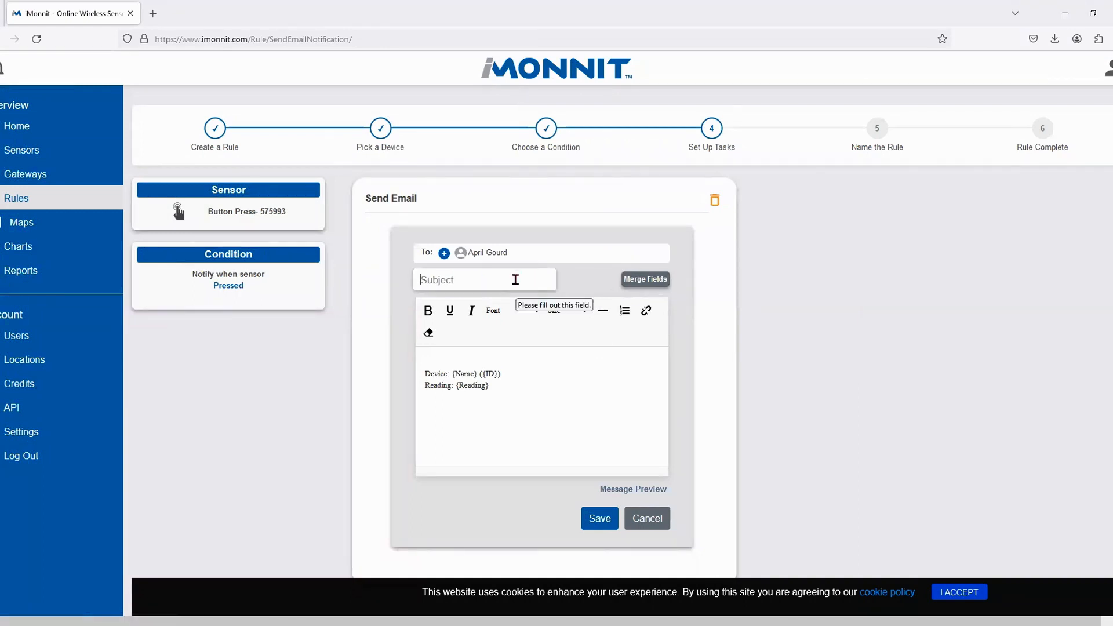
{"action": "type", "text": "Button Press"}
{"action": "left_click", "coordinate": [571, 375]}
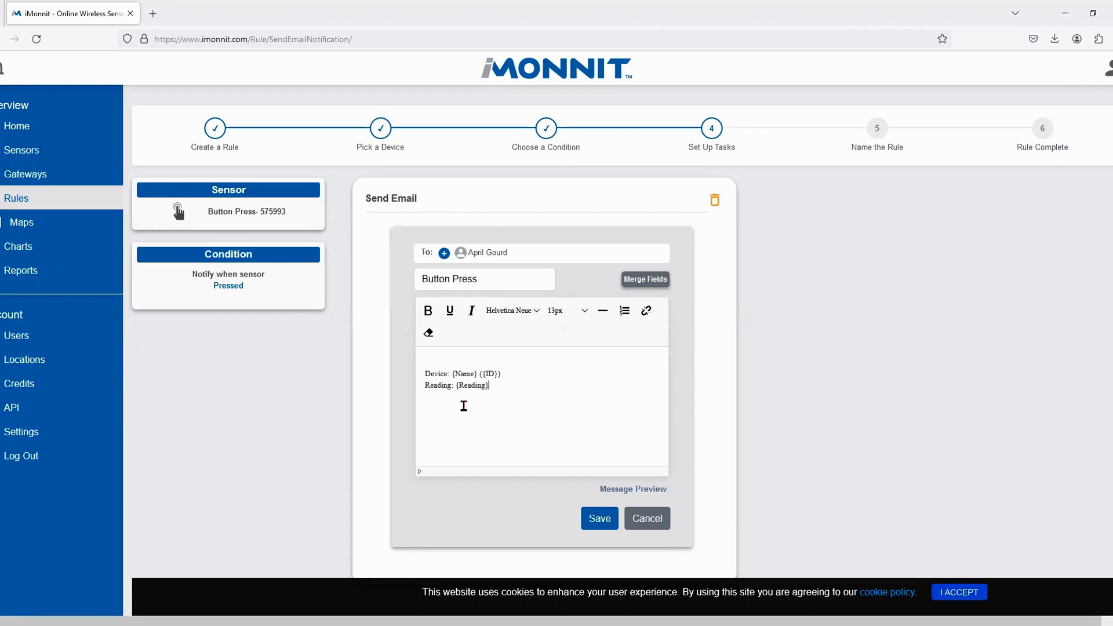
{"action": "left_click", "coordinate": [646, 279]}
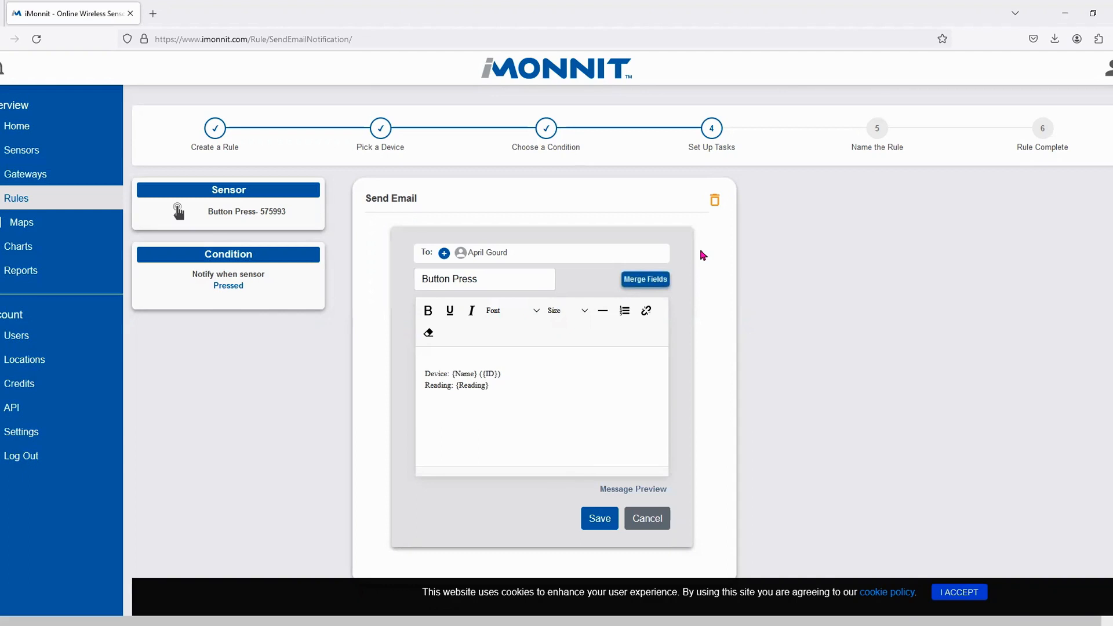
{"action": "left_click", "coordinate": [639, 277]}
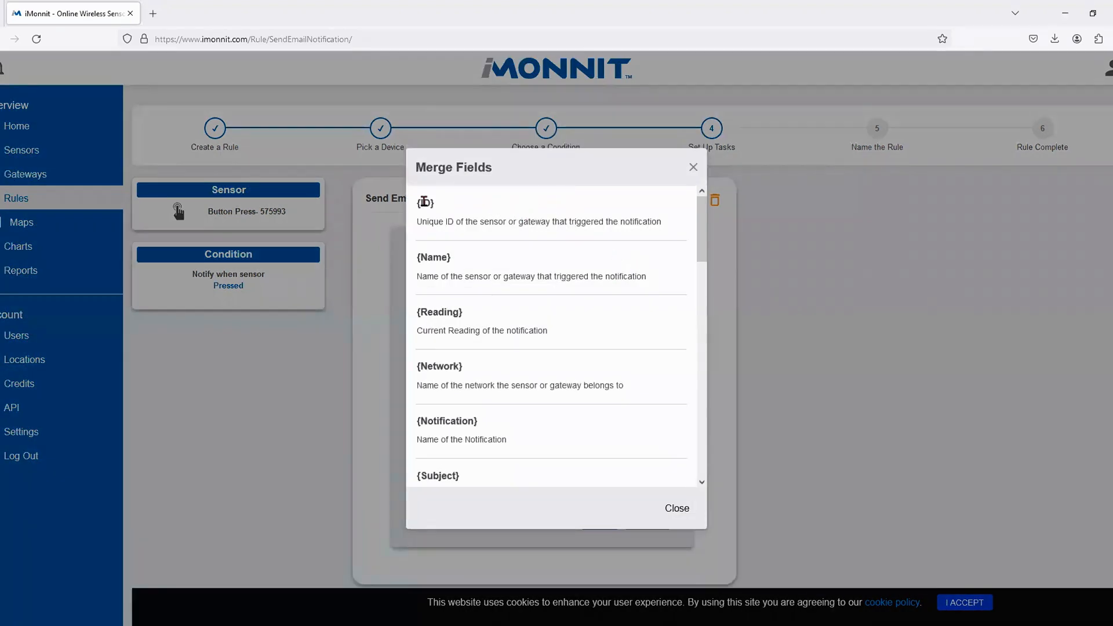
{"action": "scroll", "coordinate": [537, 251], "scroll_direction": "down", "scroll_amount": 3}
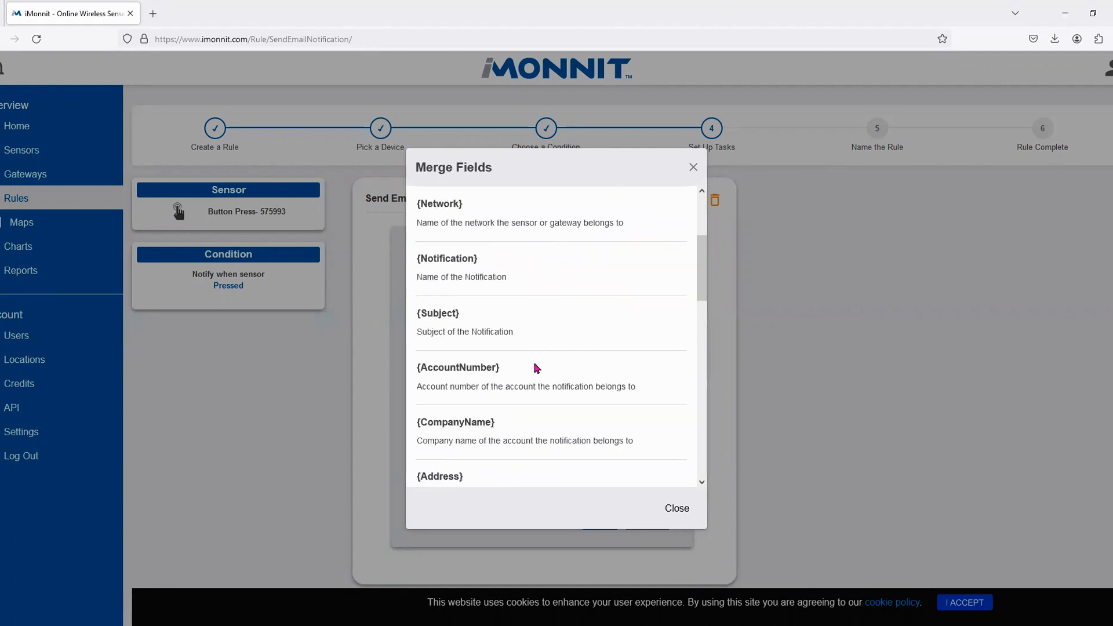
{"action": "scroll", "coordinate": [537, 368], "scroll_direction": "down", "scroll_amount": 5}
{"action": "scroll", "coordinate": [514, 384], "scroll_direction": "up", "scroll_amount": 8}
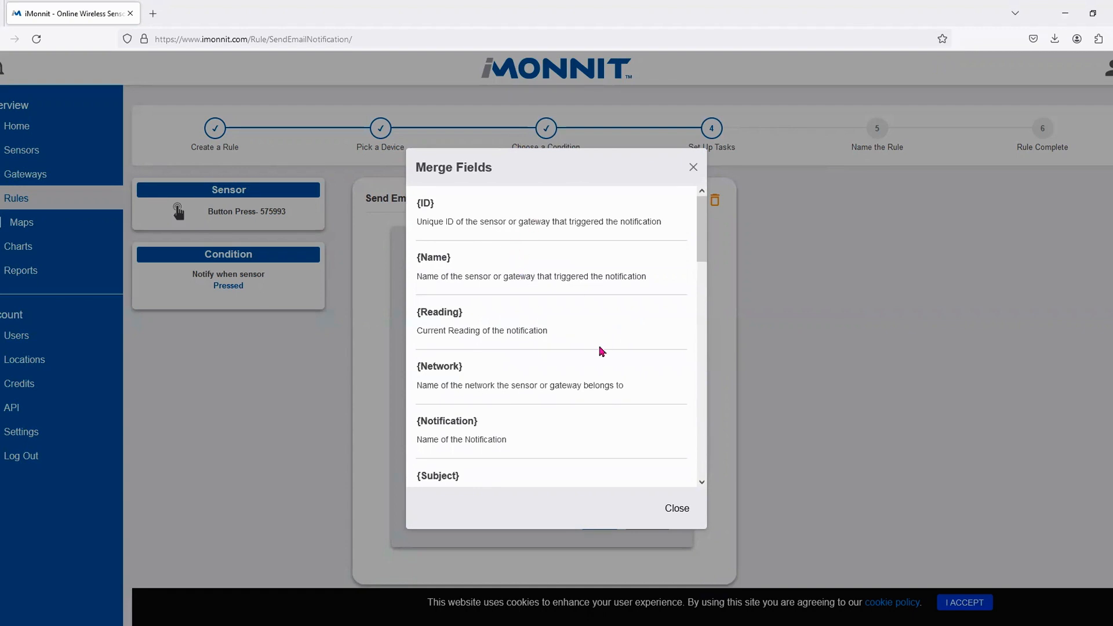
{"action": "scroll", "coordinate": [643, 353], "scroll_direction": "down", "scroll_amount": 2}
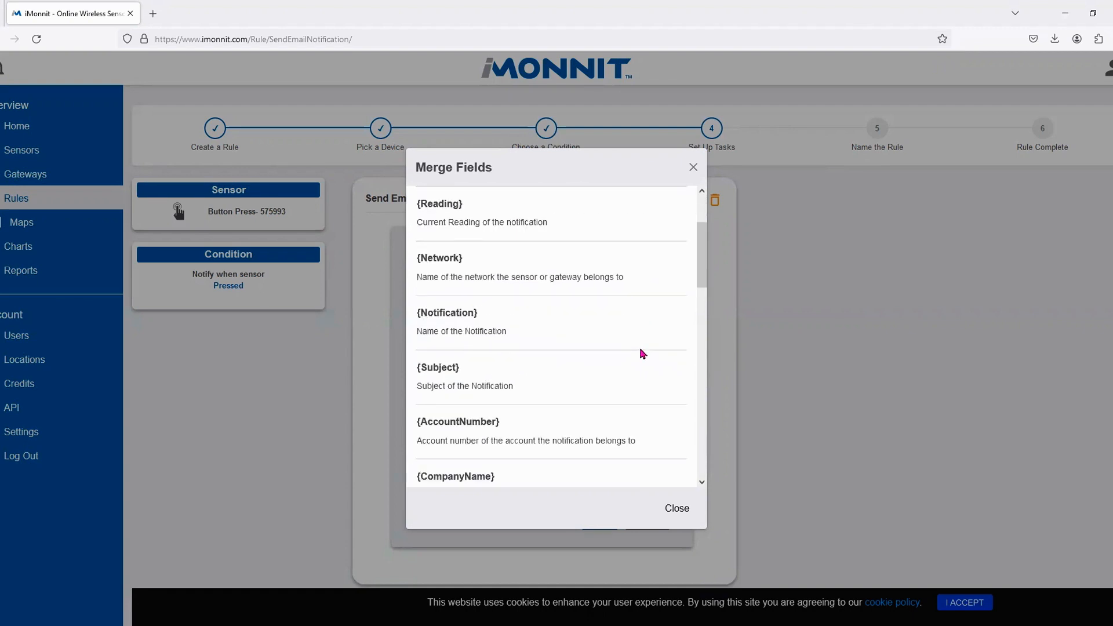
{"action": "scroll", "coordinate": [639, 371], "scroll_direction": "down", "scroll_amount": 2}
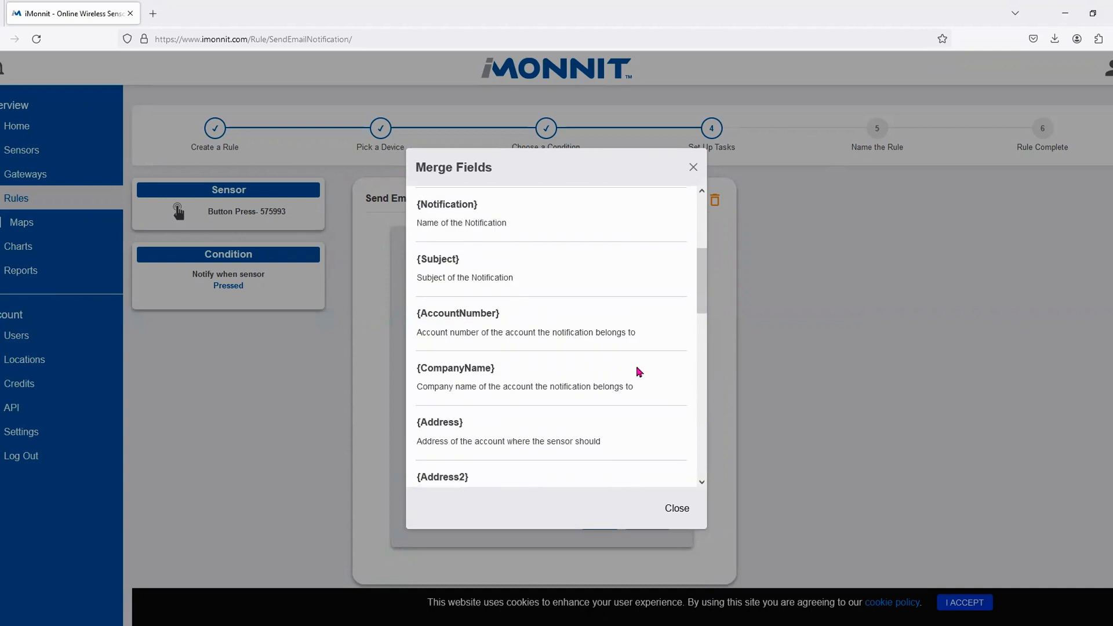
{"action": "scroll", "coordinate": [640, 372], "scroll_direction": "down", "scroll_amount": 4}
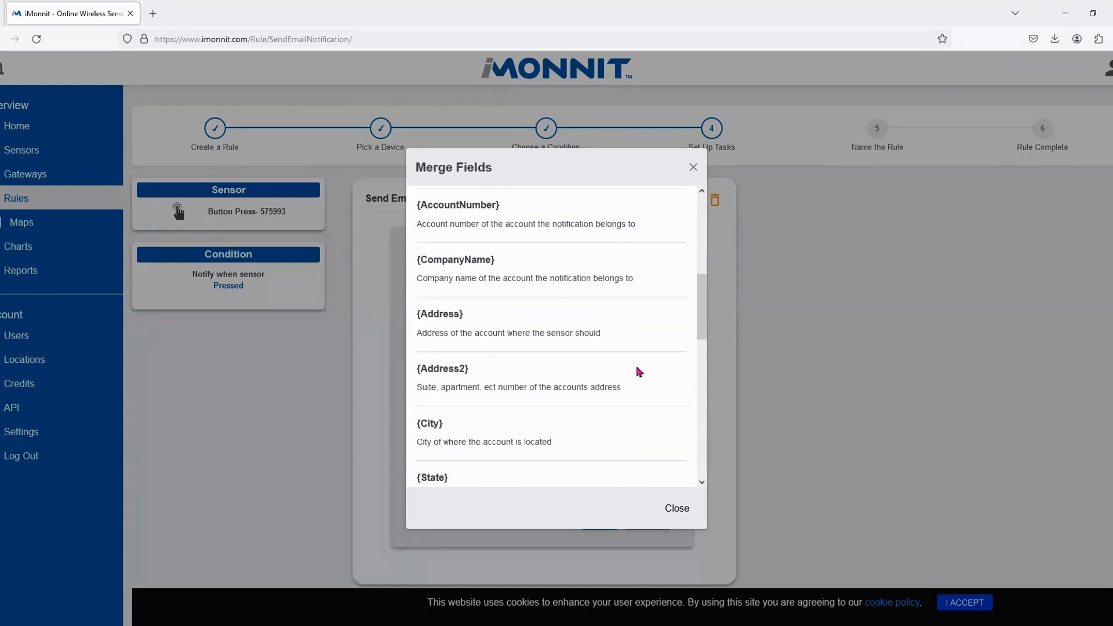
{"action": "scroll", "coordinate": [640, 372], "scroll_direction": "down", "scroll_amount": 2}
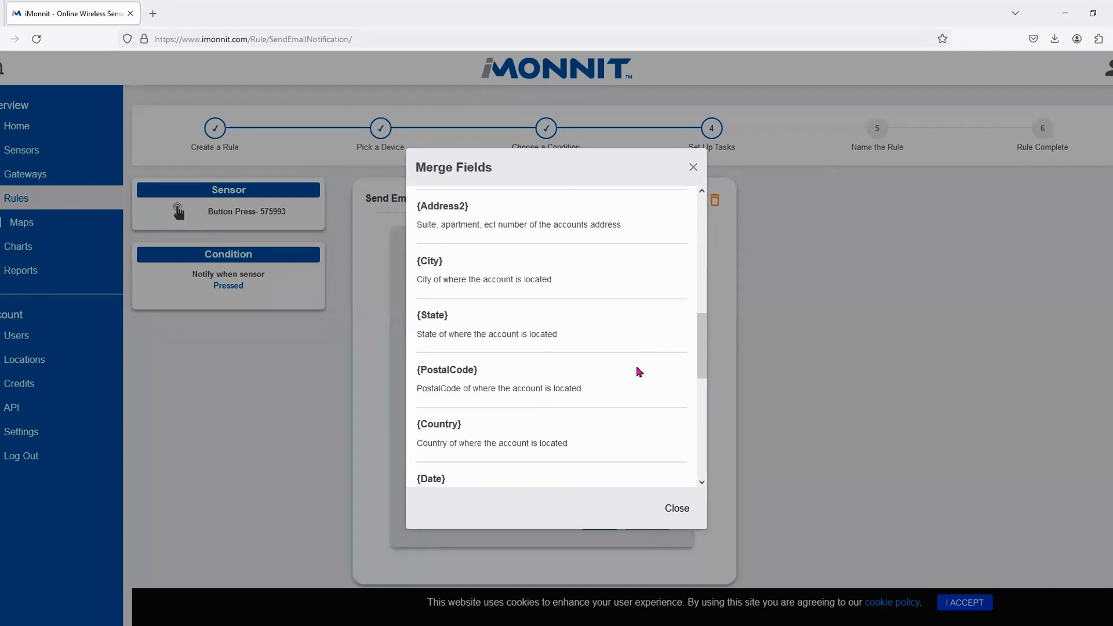
{"action": "scroll", "coordinate": [639, 371], "scroll_direction": "down", "scroll_amount": 3}
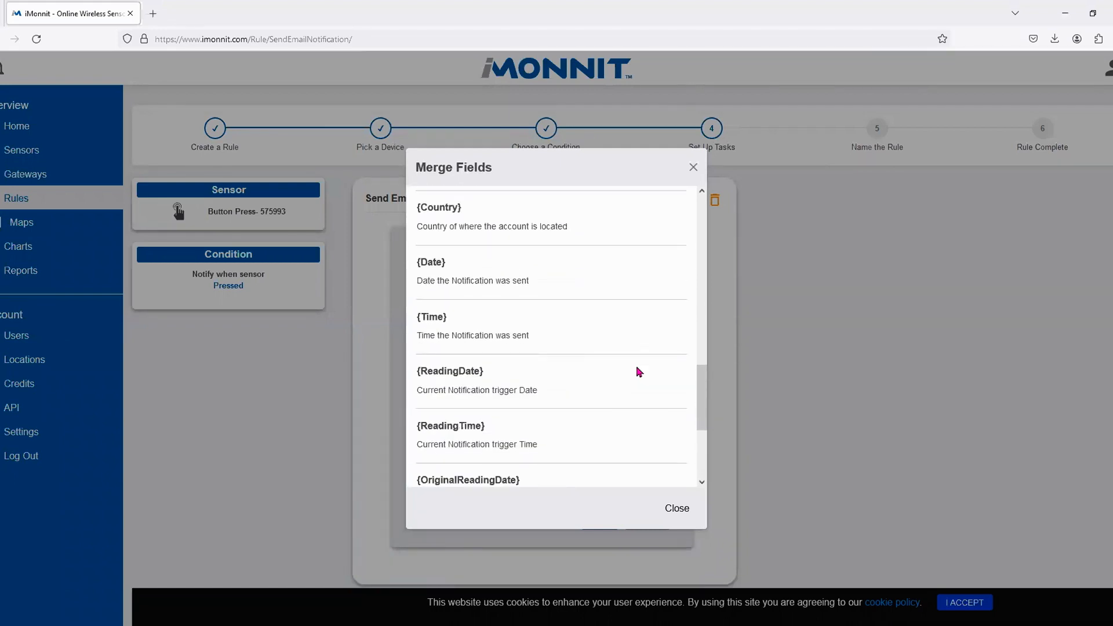
{"action": "scroll", "coordinate": [630, 362], "scroll_direction": "down", "scroll_amount": 2}
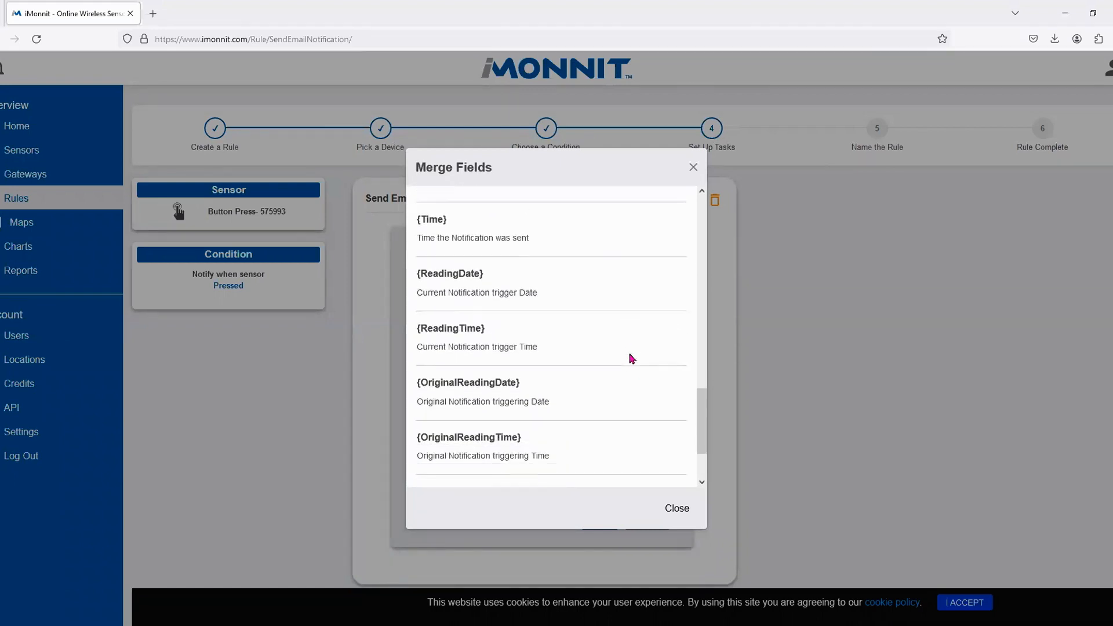
{"action": "scroll", "coordinate": [632, 358], "scroll_direction": "down", "scroll_amount": 2}
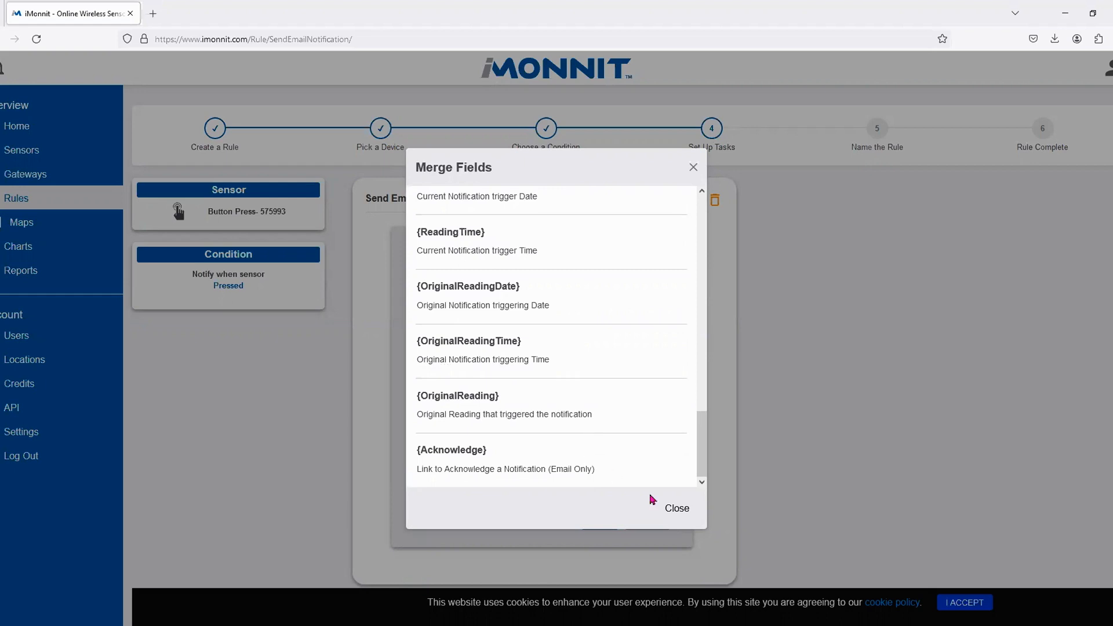
- Save the Send Email task and finish adding tasks to the rule
{"action": "left_click", "coordinate": [684, 513]}
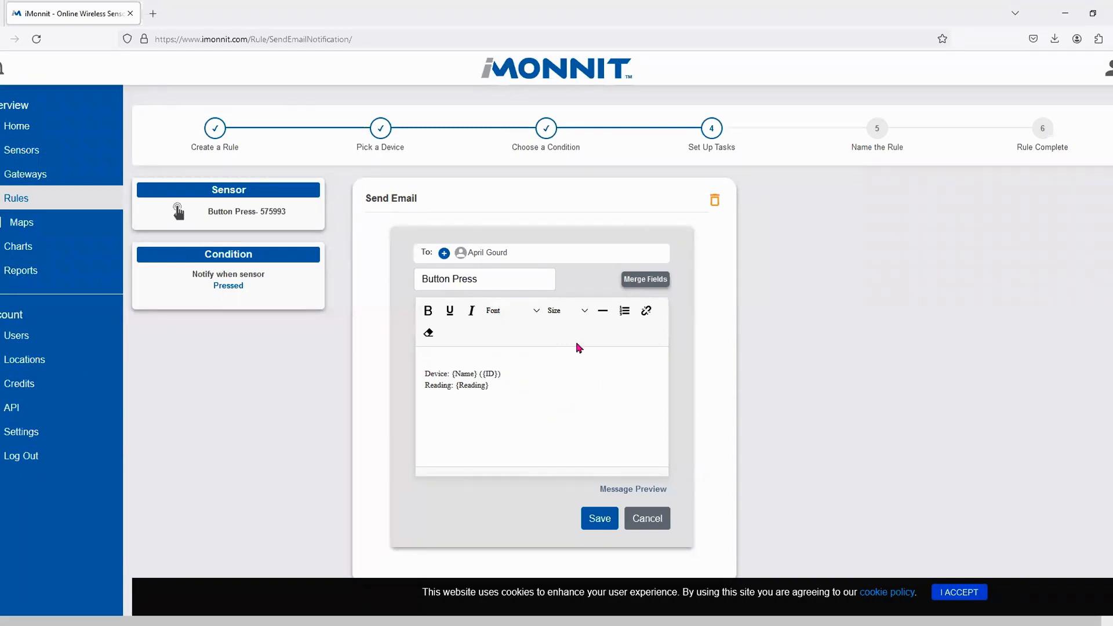
{"action": "left_click", "coordinate": [598, 518]}
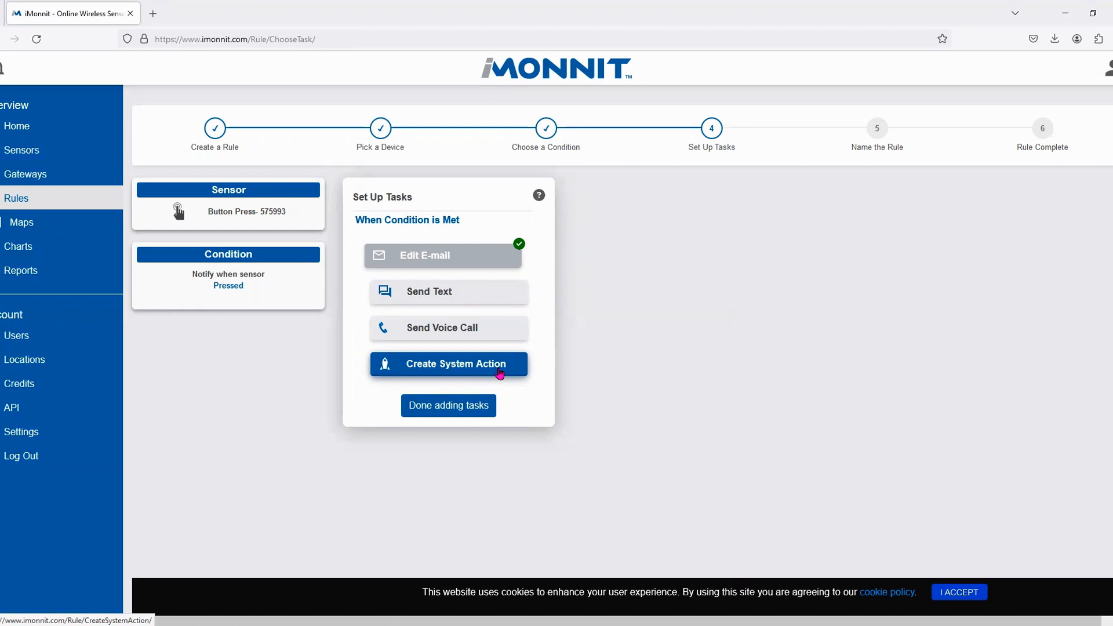
{"action": "left_click", "coordinate": [455, 415]}
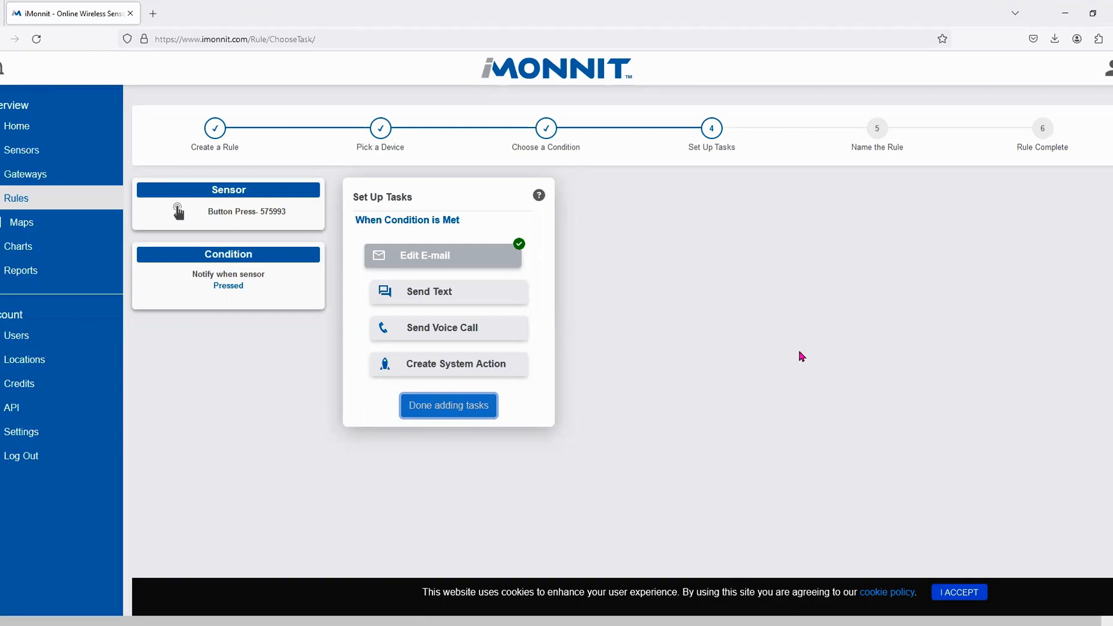
- Enter 'Button Press' as the rule name and save to reach Rule Complete
{"action": "left_click", "coordinate": [429, 404]}
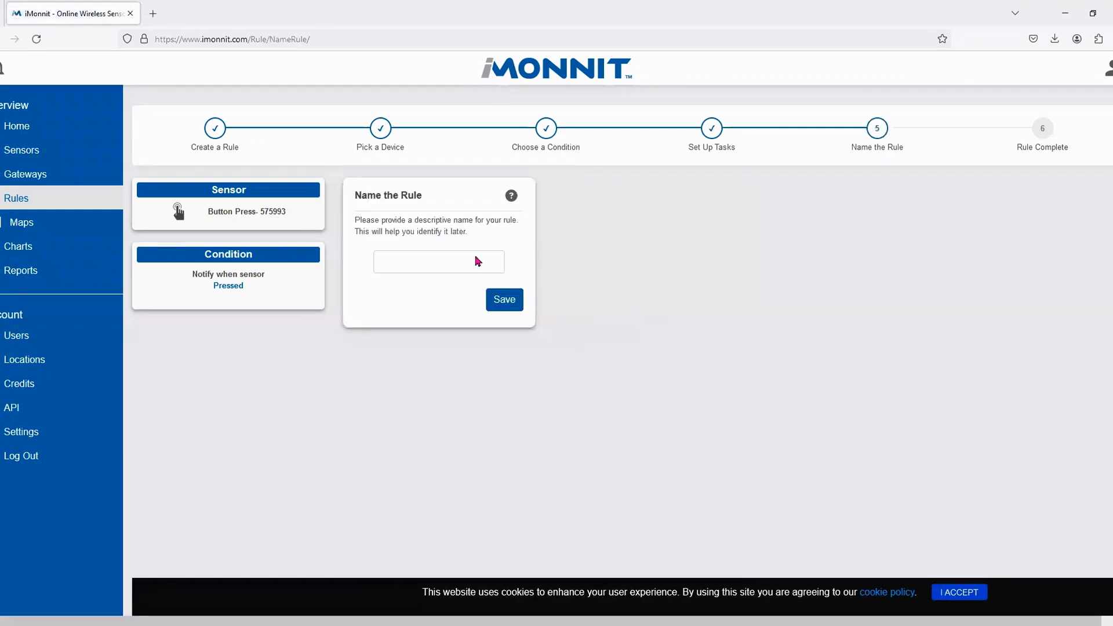
{"action": "left_click", "coordinate": [388, 261]}
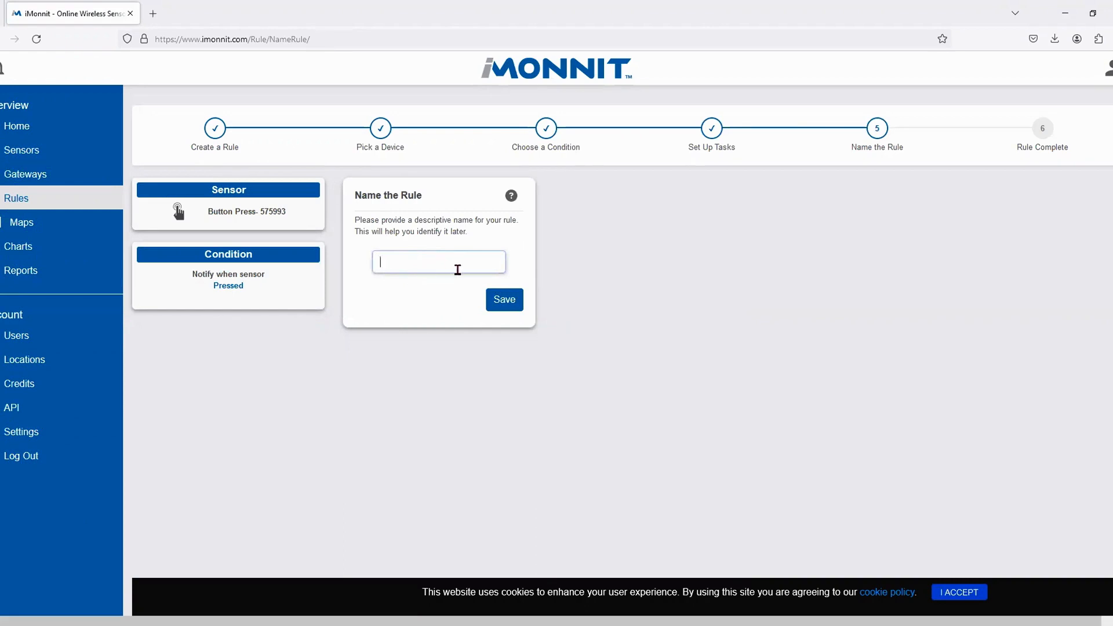
{"action": "type", "text": "Button Press"}
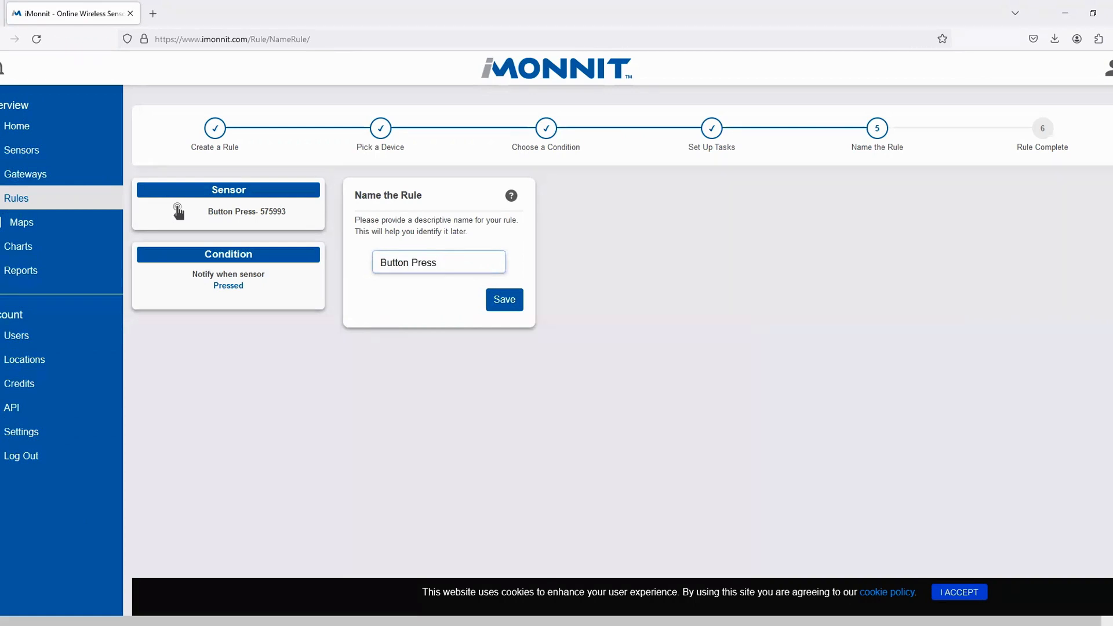
{"action": "left_click", "coordinate": [506, 306]}
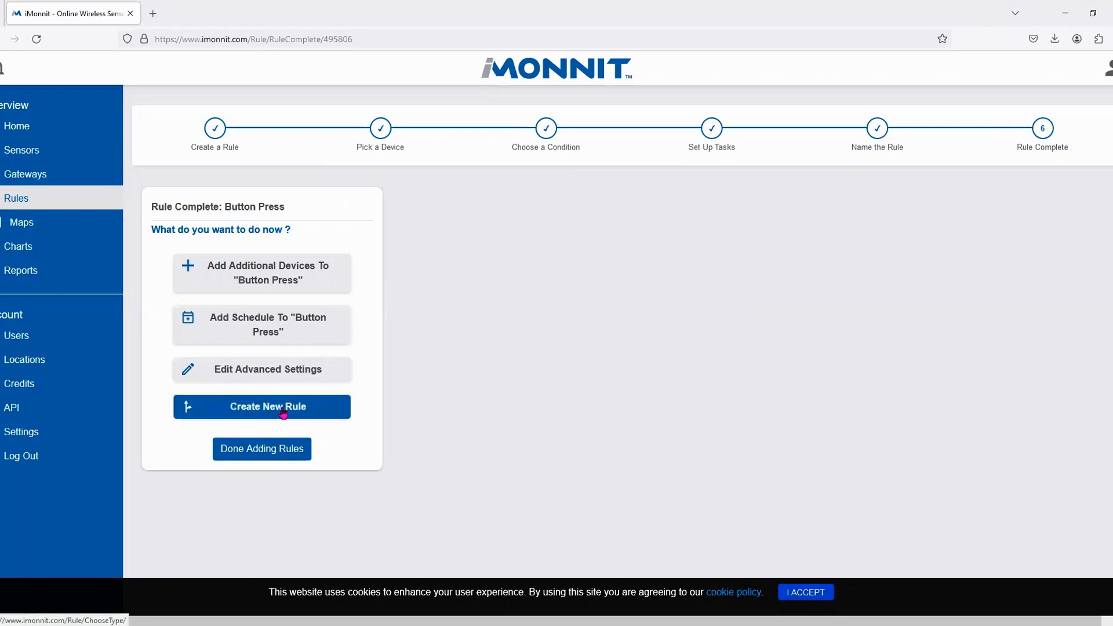
- Finish adding rules and complete setup, then check the Overview's Sensors and Gateways pie charts
{"action": "left_click", "coordinate": [269, 459]}
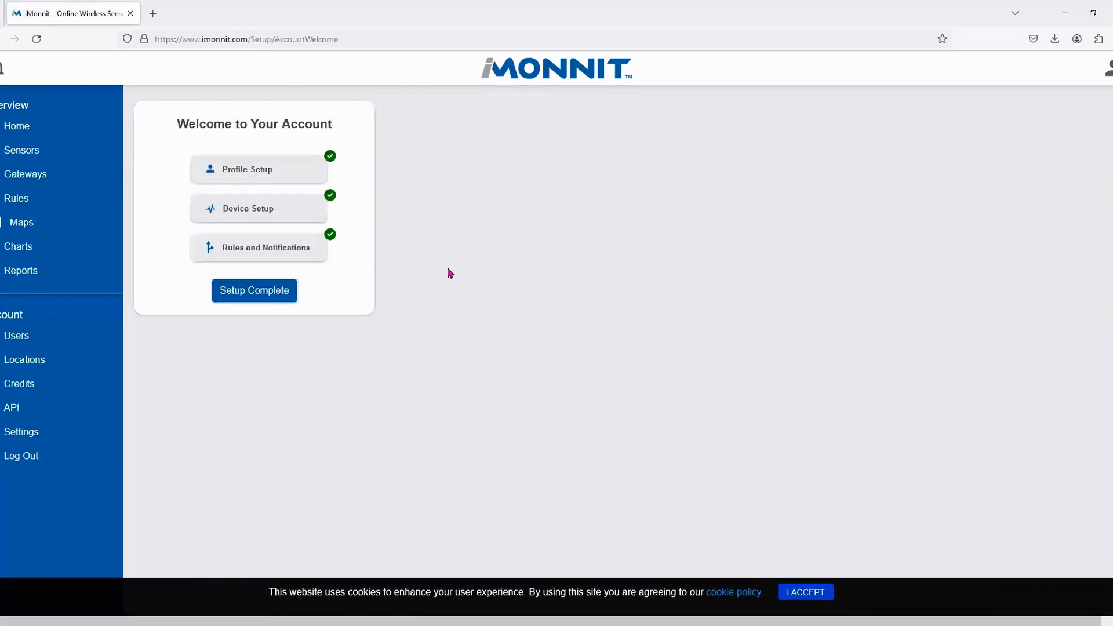
{"action": "left_click", "coordinate": [254, 295]}
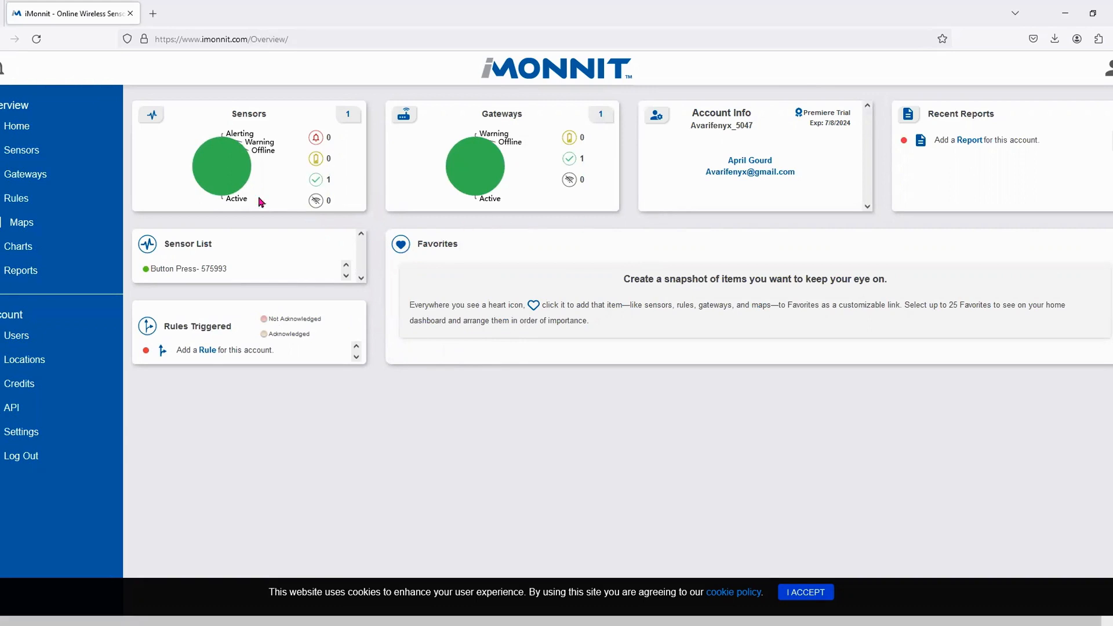
{"action": "mouse_move", "coordinate": [219, 173]}
{"action": "mouse_move", "coordinate": [450, 183]}
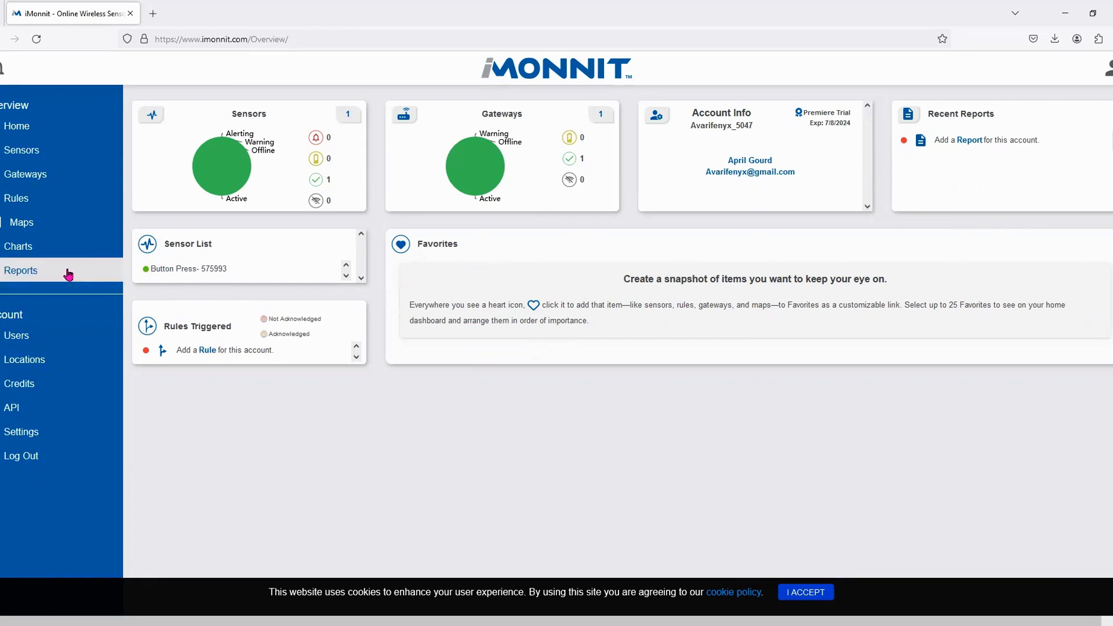
- View the empty Maps list, then go to Charts to pick Button Press- 575993
{"action": "left_click", "coordinate": [35, 226]}
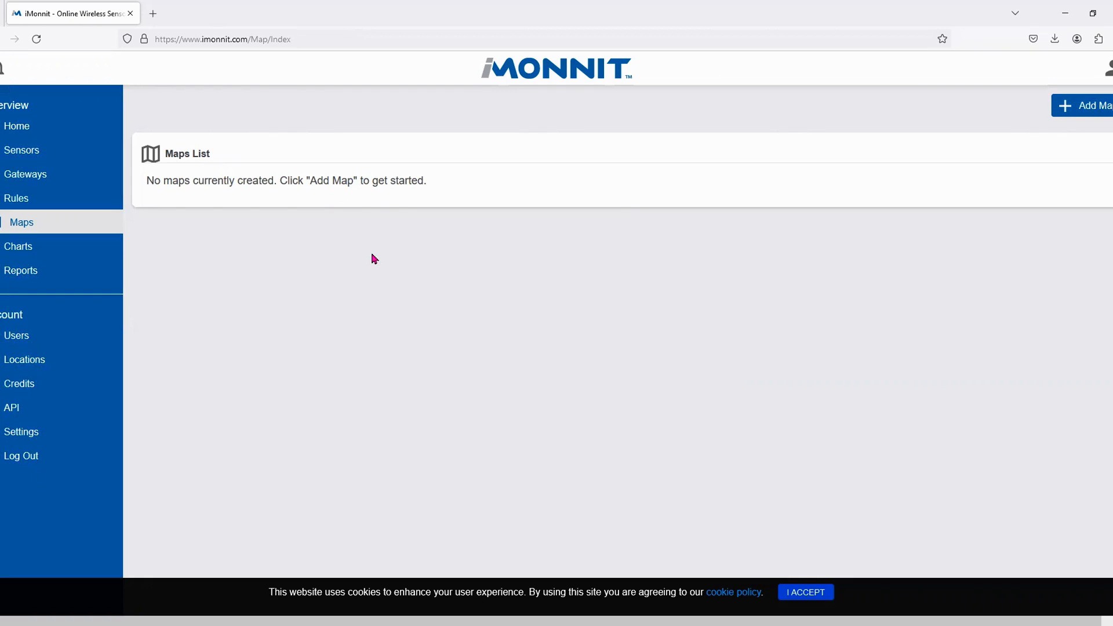
{"action": "left_click", "coordinate": [39, 249]}
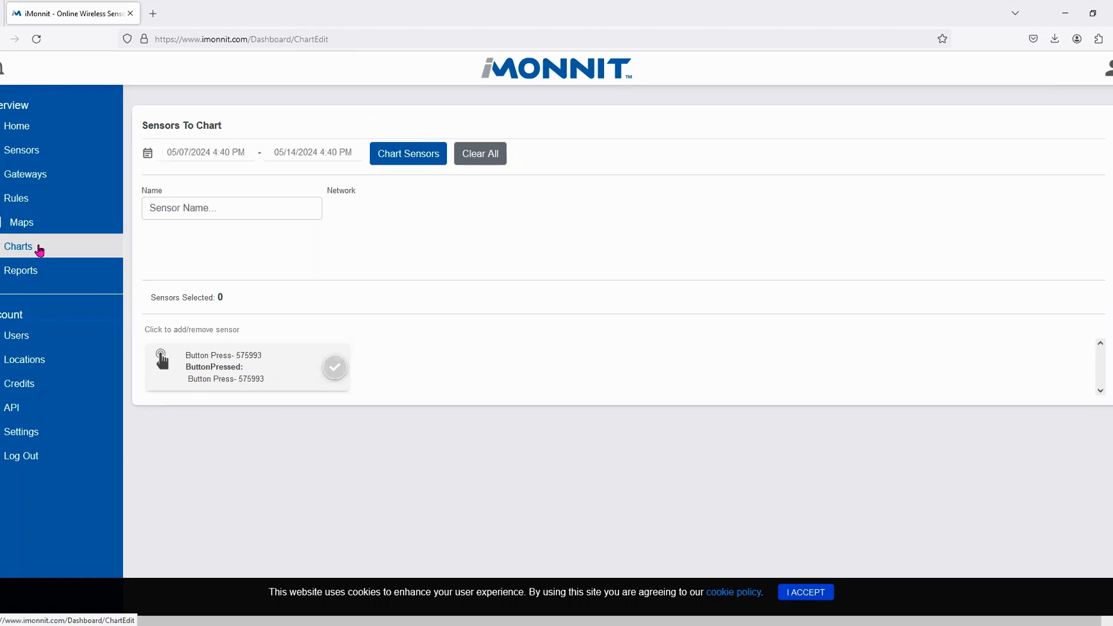
- Select Button Press- 575993 and chart its readings for 05/07–05/14/2024
{"action": "left_click", "coordinate": [335, 368]}
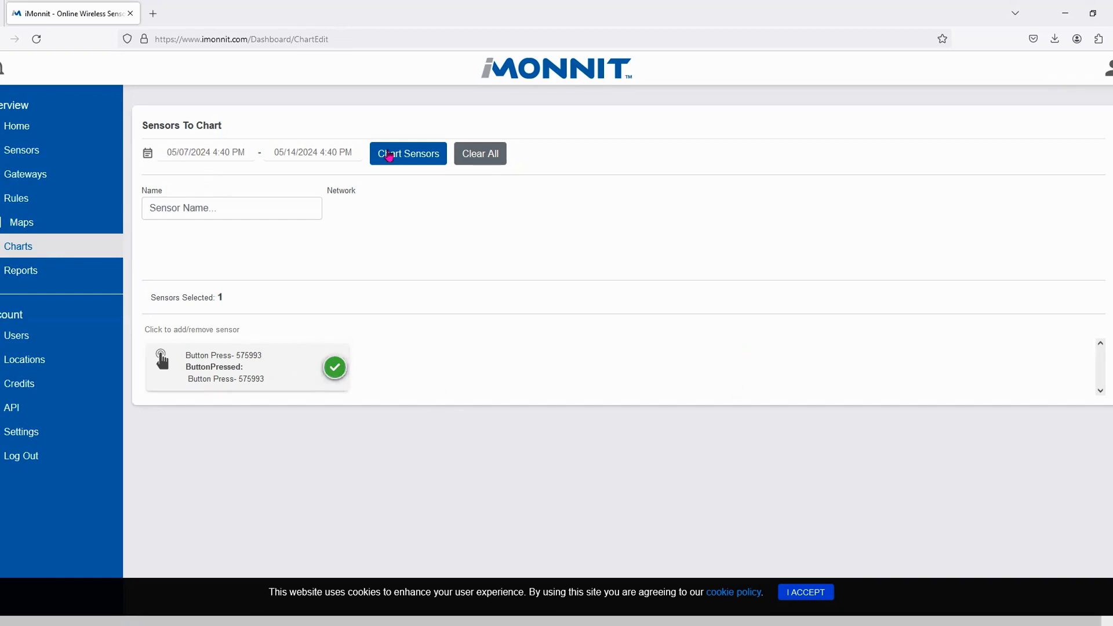
{"action": "left_click", "coordinate": [413, 161]}
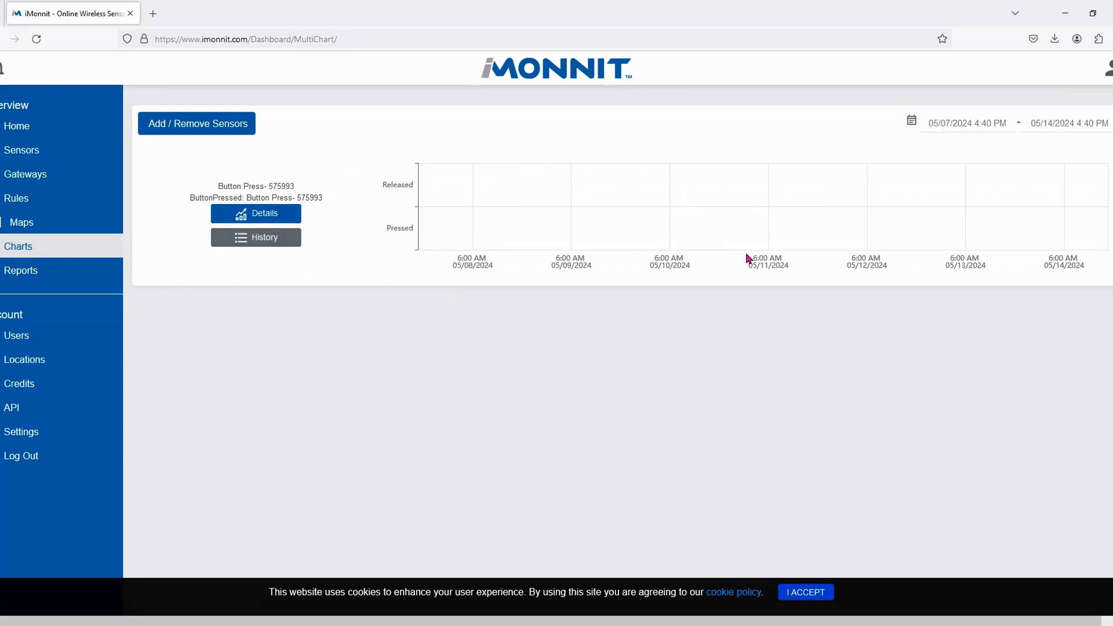
- Add a new report from Reports and browse the Administrative templates like Access Log
{"action": "left_click", "coordinate": [46, 275]}
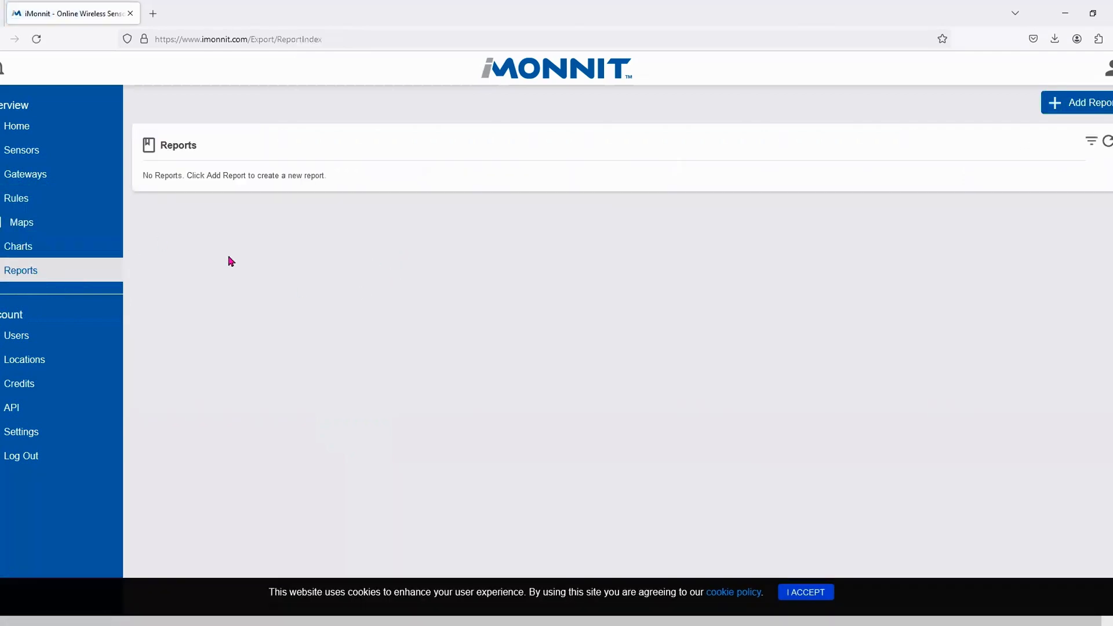
{"action": "left_click", "coordinate": [1060, 116]}
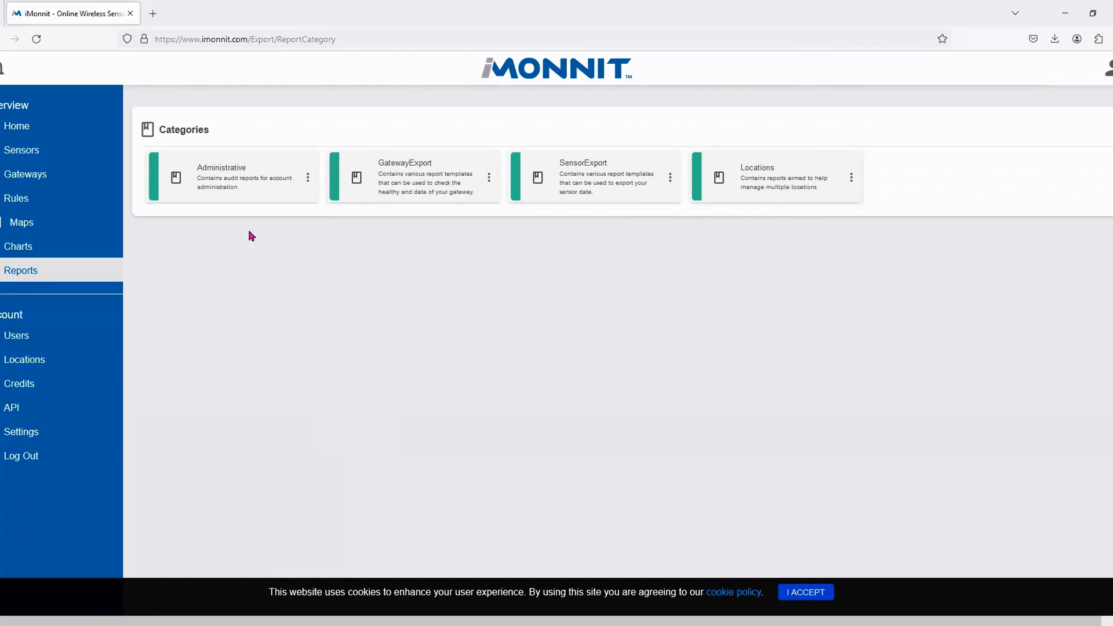
{"action": "left_click", "coordinate": [240, 182]}
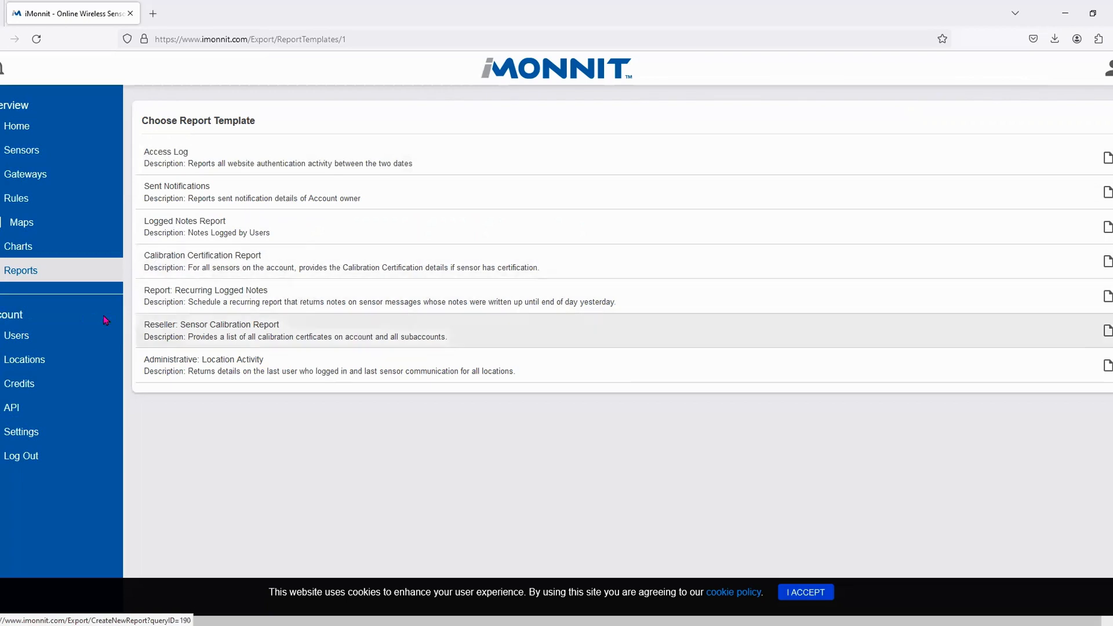
- Review the GatewayExport templates, then add a new report and browse the SensorExport templates
{"action": "left_click", "coordinate": [25, 275]}
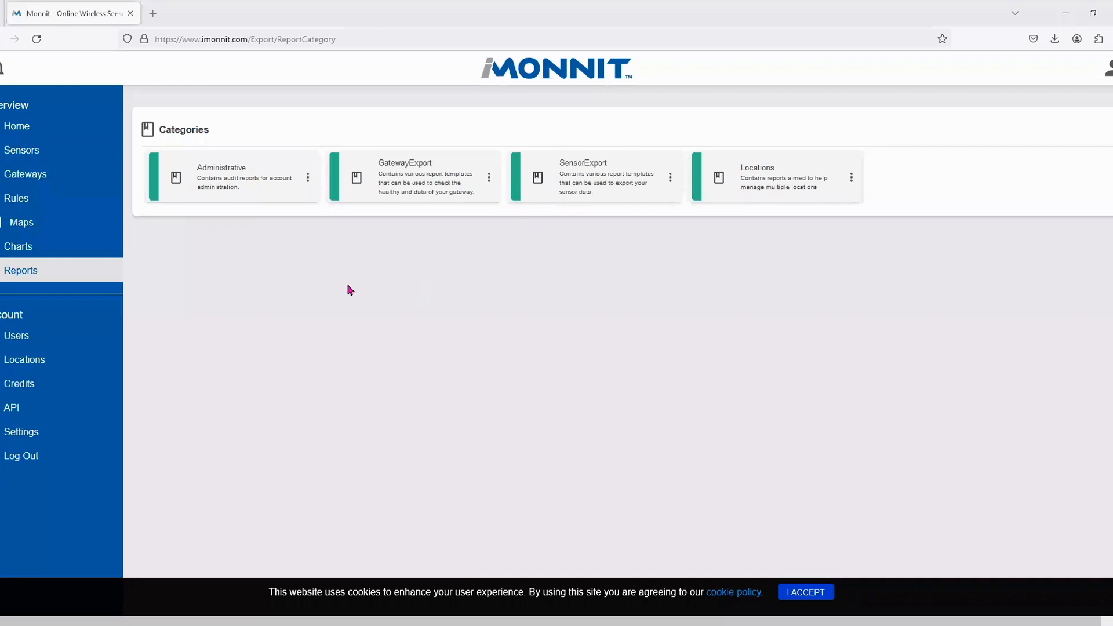
{"action": "left_click", "coordinate": [416, 179]}
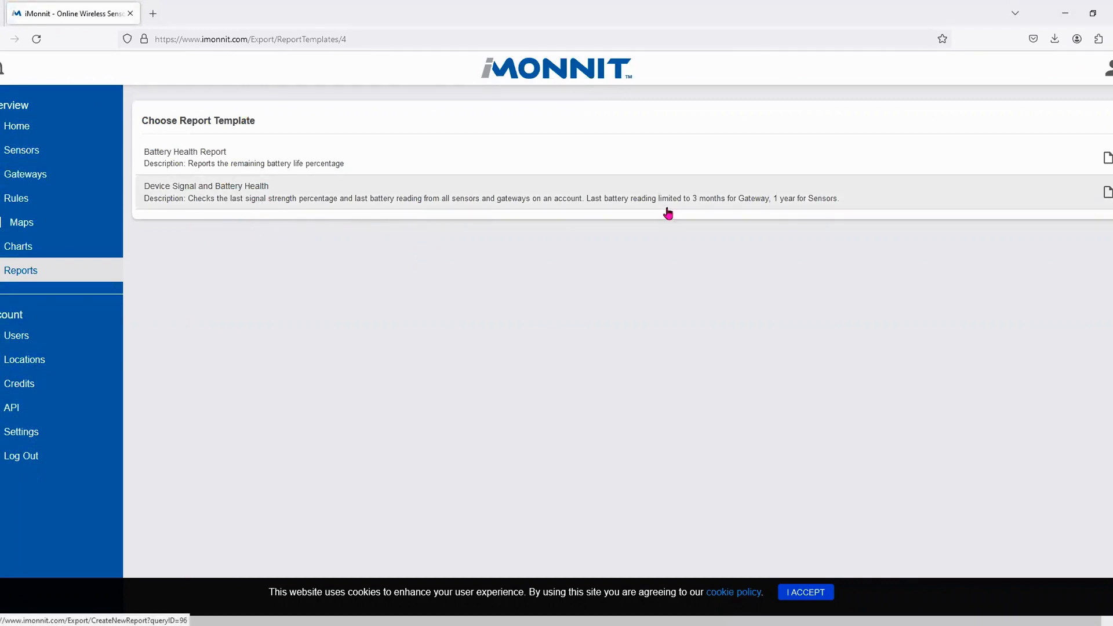
{"action": "left_click", "coordinate": [16, 273]}
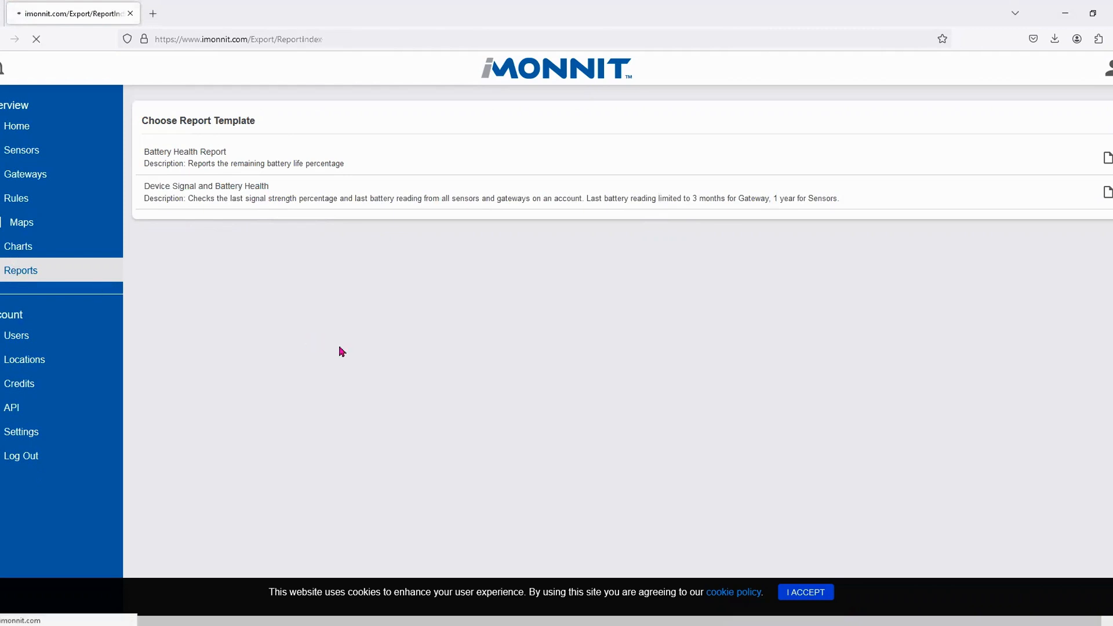
{"action": "left_click", "coordinate": [1096, 102]}
{"action": "left_click", "coordinate": [622, 196]}
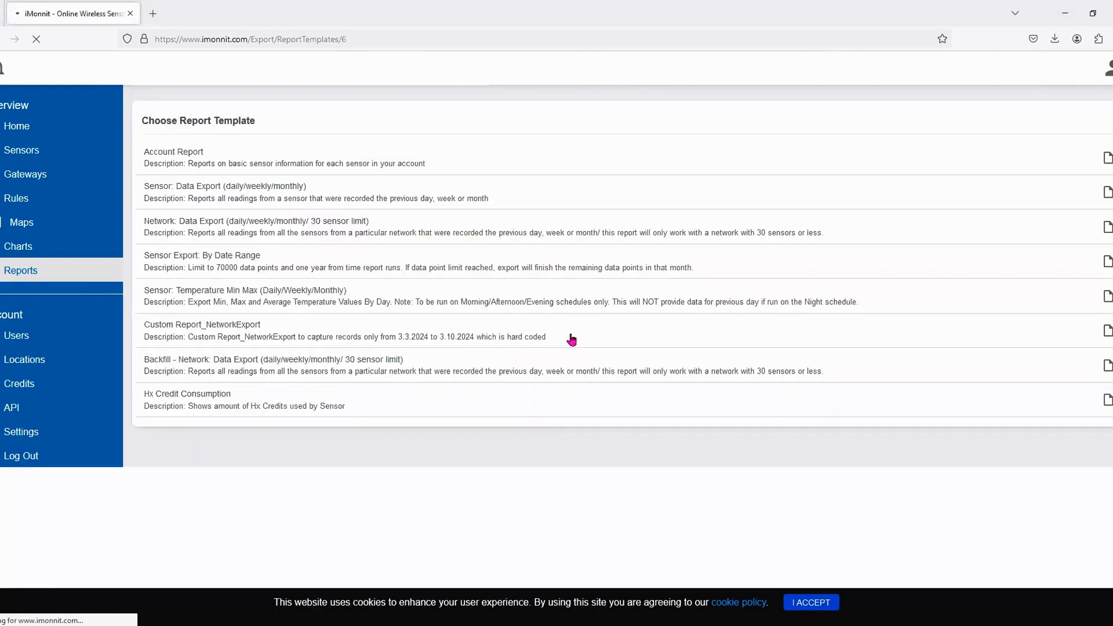
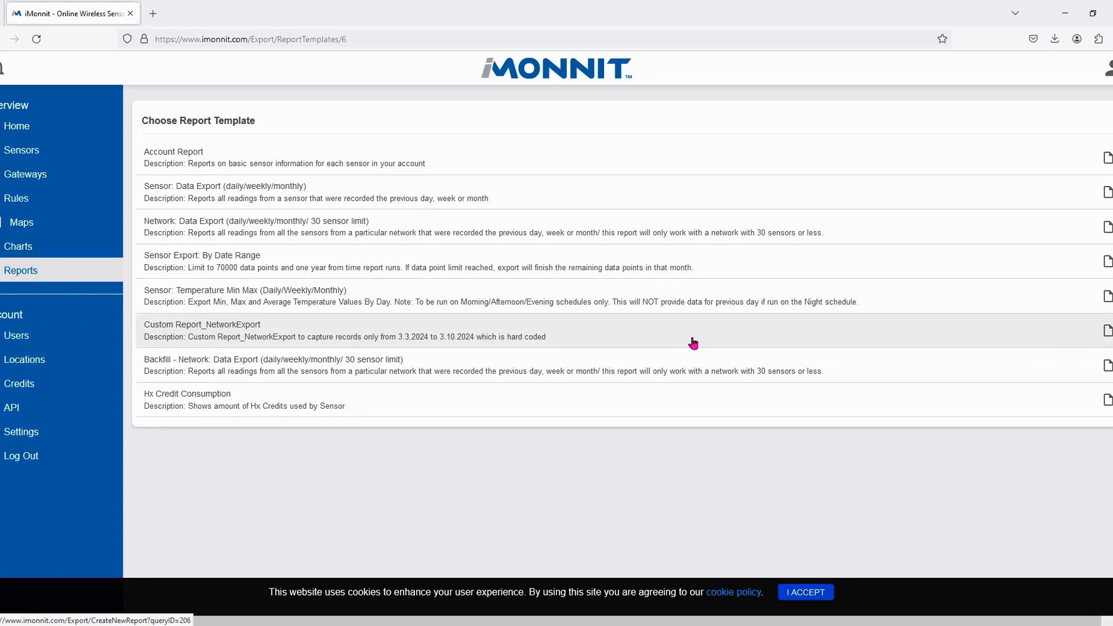
- Try the Custom Report_NetworkExport template, then browse the SensorExport templates from a new report
{"action": "left_click", "coordinate": [693, 343]}
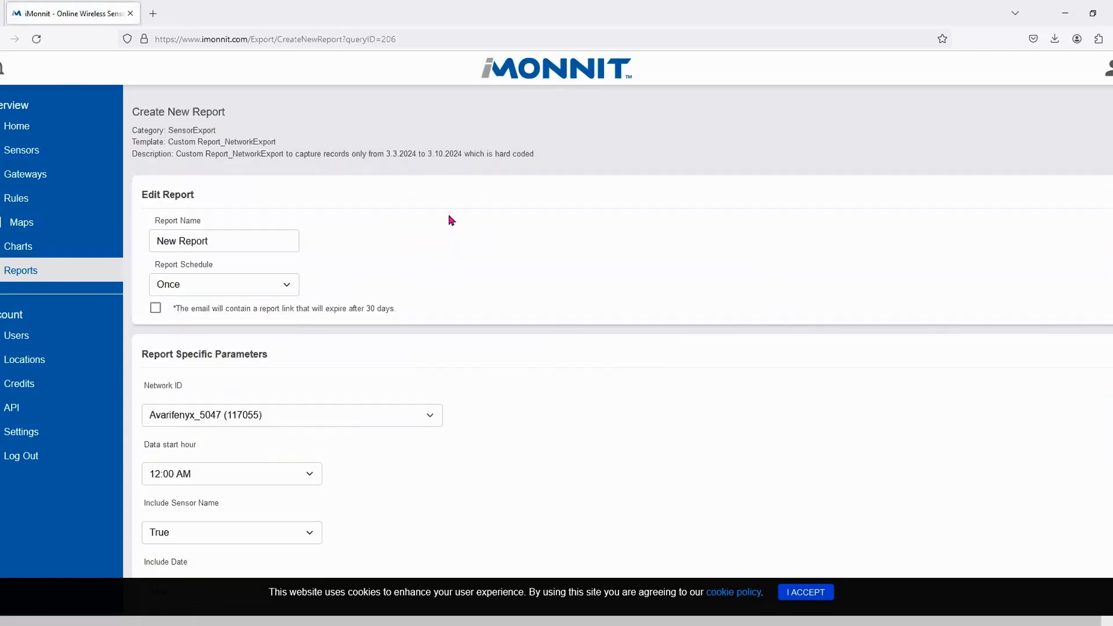
{"action": "left_click", "coordinate": [36, 270]}
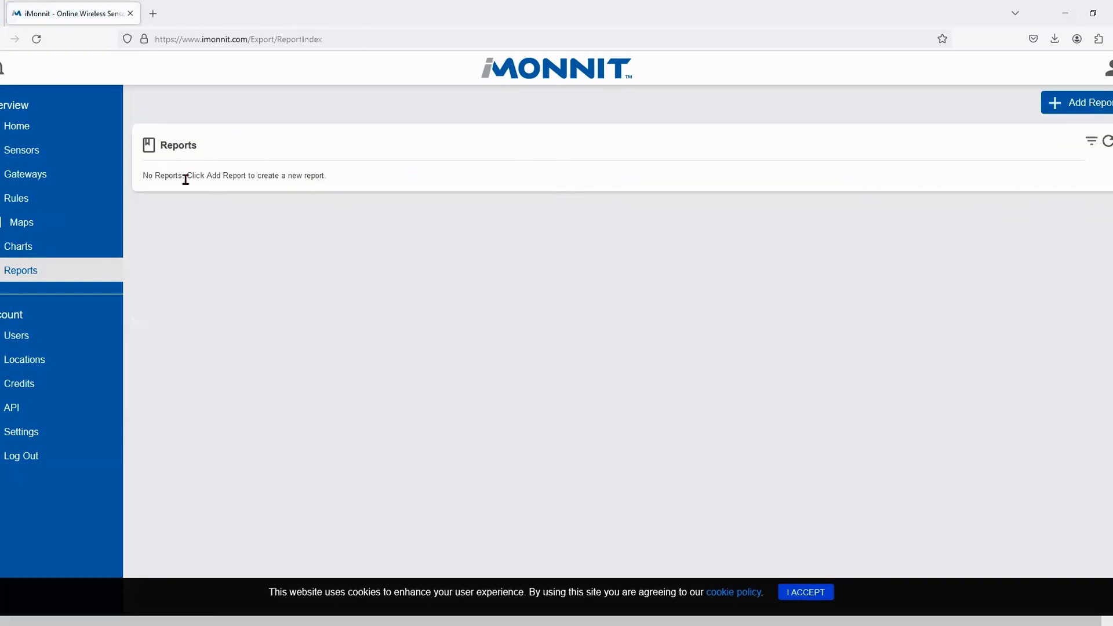
{"action": "left_click", "coordinate": [1073, 103]}
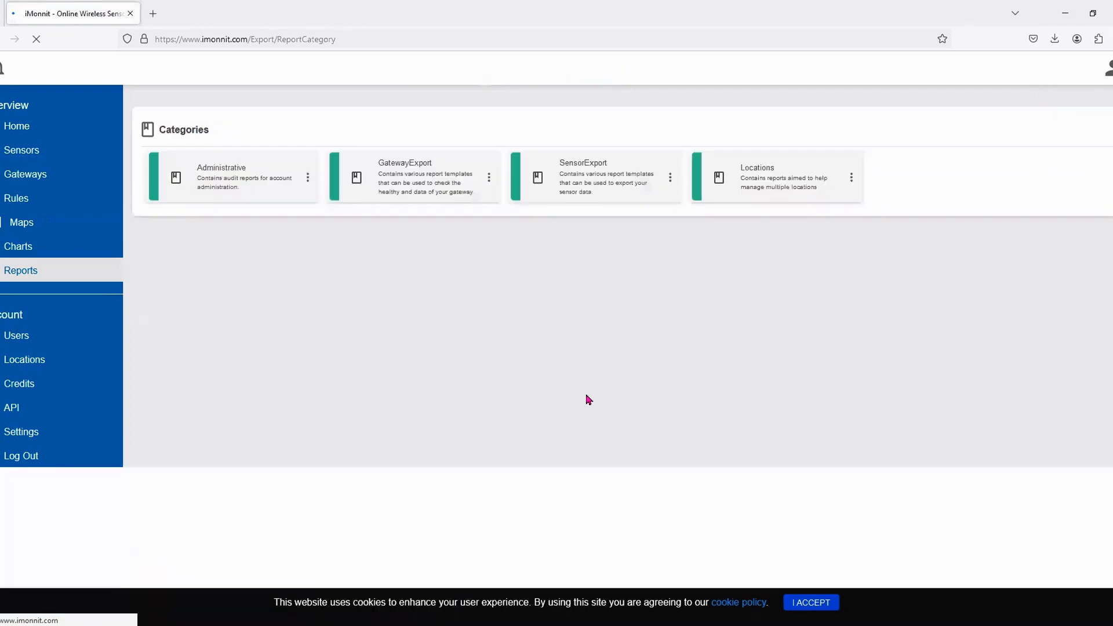
{"action": "left_click", "coordinate": [621, 184]}
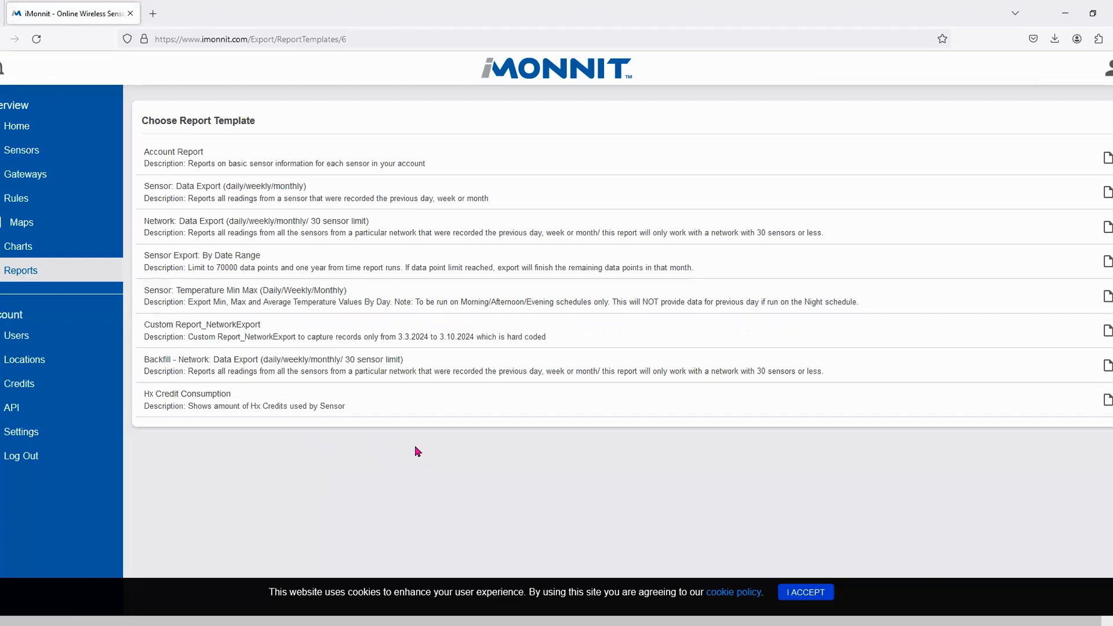
- Add another report and open the Locations category's report templates
{"action": "left_click", "coordinate": [22, 271]}
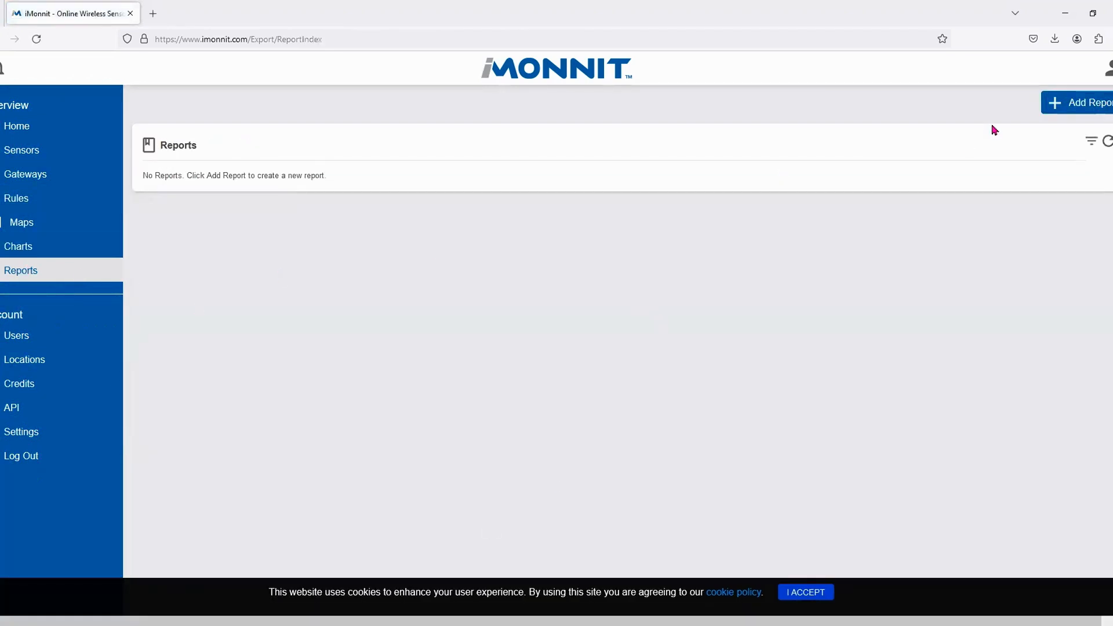
{"action": "left_click", "coordinate": [1063, 103]}
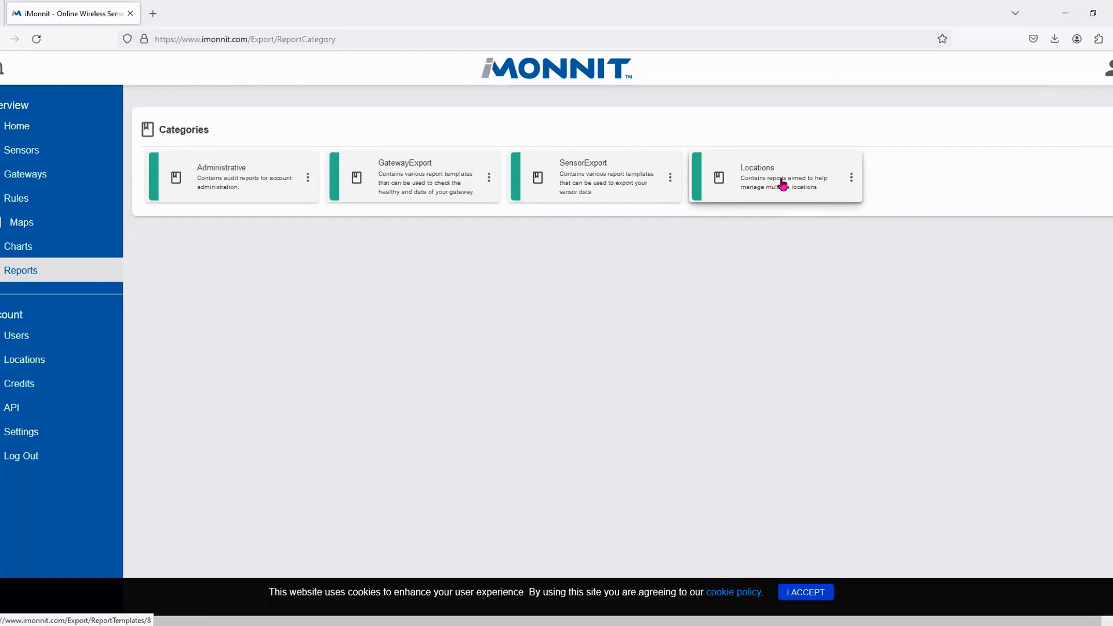
{"action": "left_click", "coordinate": [780, 185]}
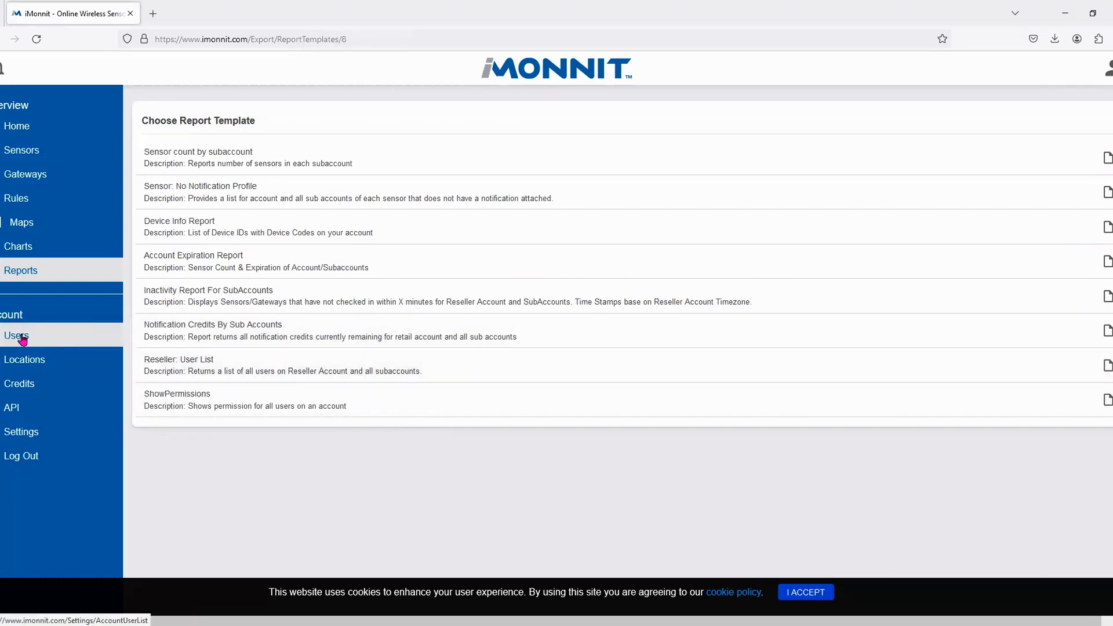
- Go to the Users list and start an empty New User form
{"action": "left_click", "coordinate": [22, 340]}
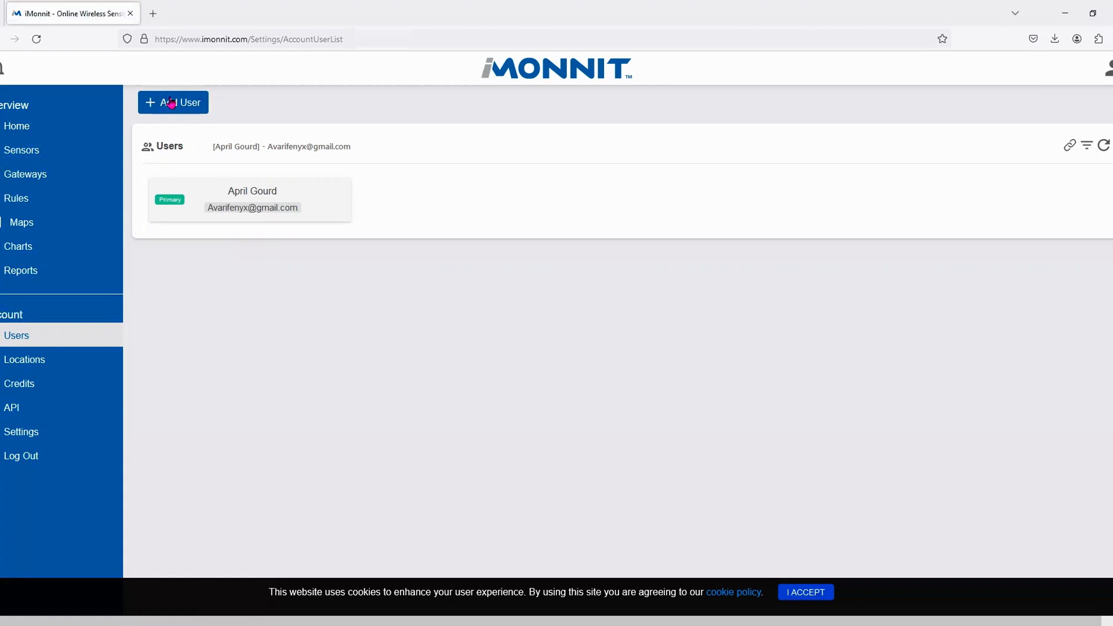
{"action": "left_click", "coordinate": [197, 103]}
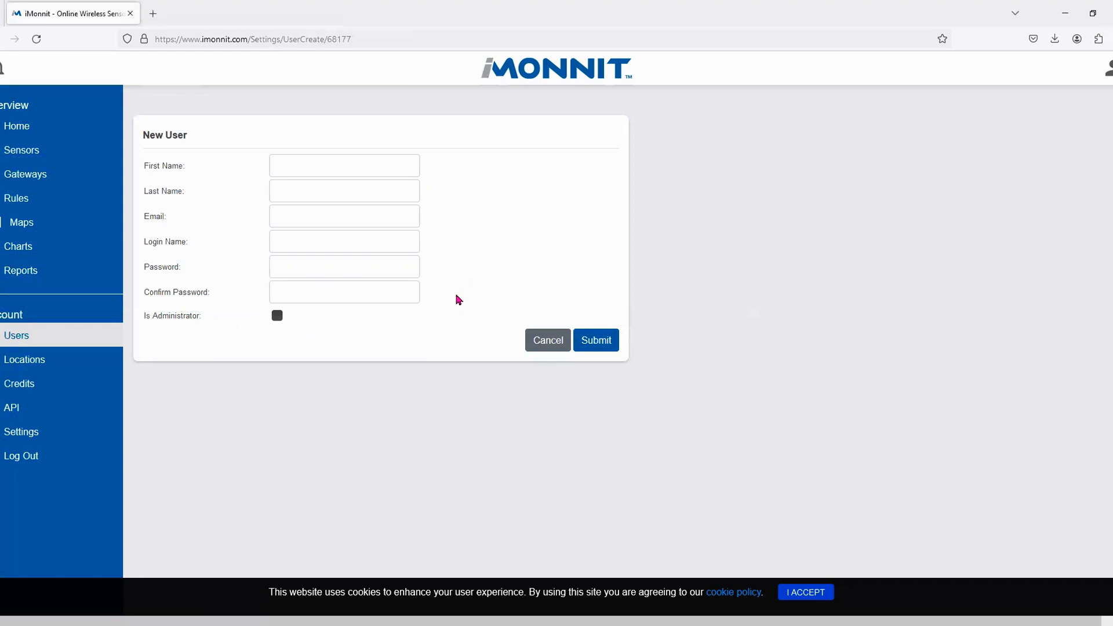
- Enter the user's first and last name, e-mail, login and matching password, mark as administrator, and submit
{"action": "left_click", "coordinate": [328, 168]}
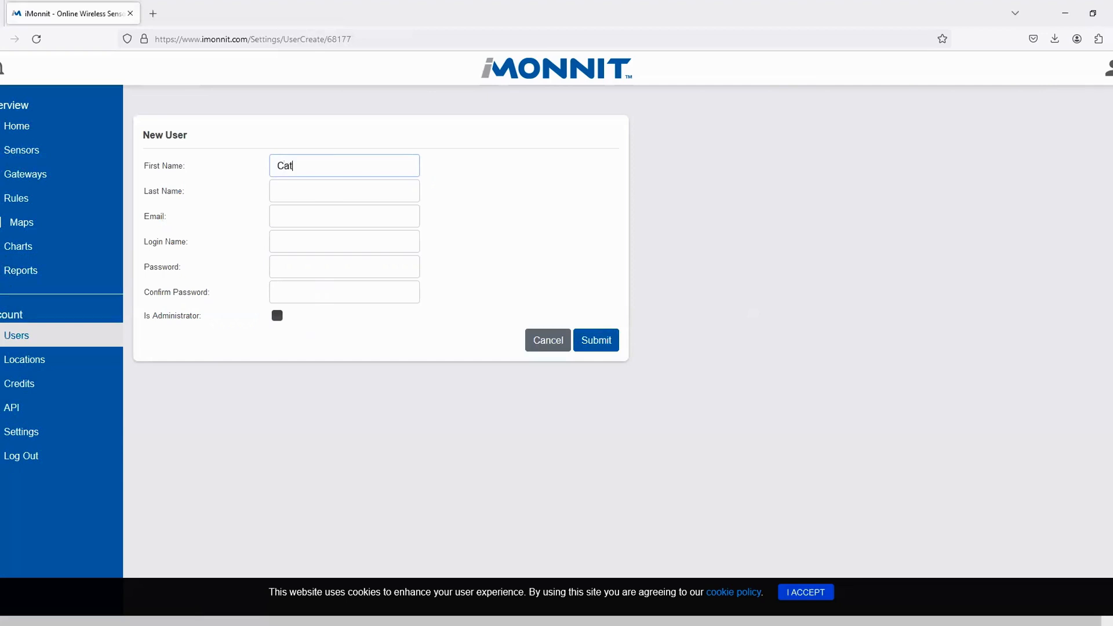
{"action": "key", "text": "Tab"}
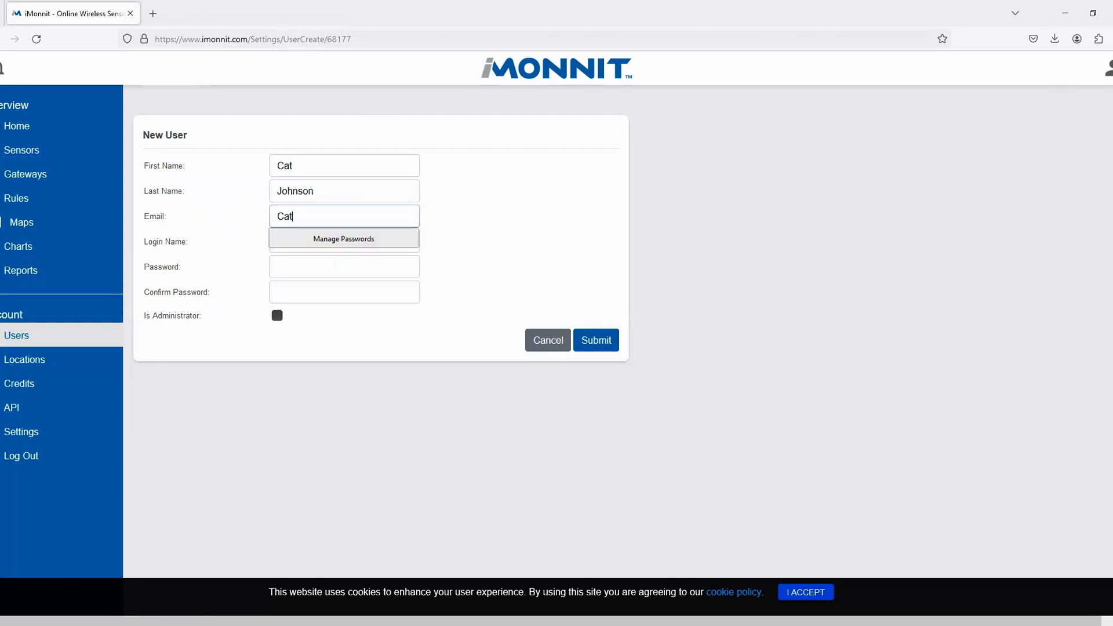
{"action": "key", "text": "Tab"}
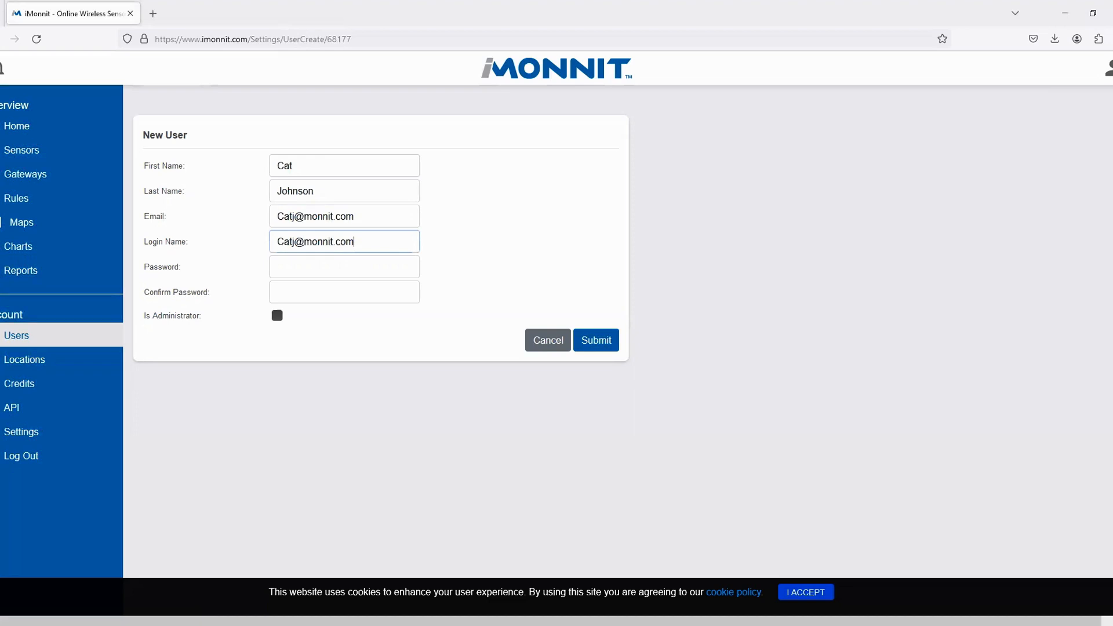
{"action": "type", "text": "•"}
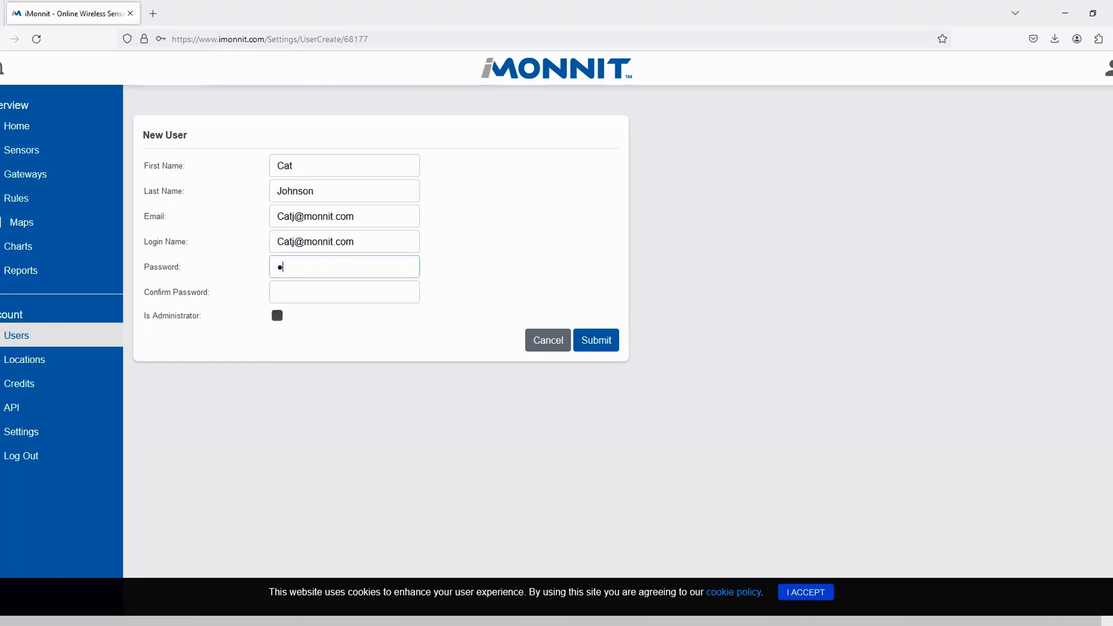
{"action": "type", "text": "•••••••"}
{"action": "key", "text": "Tab"}
{"action": "type", "text": "••••••"}
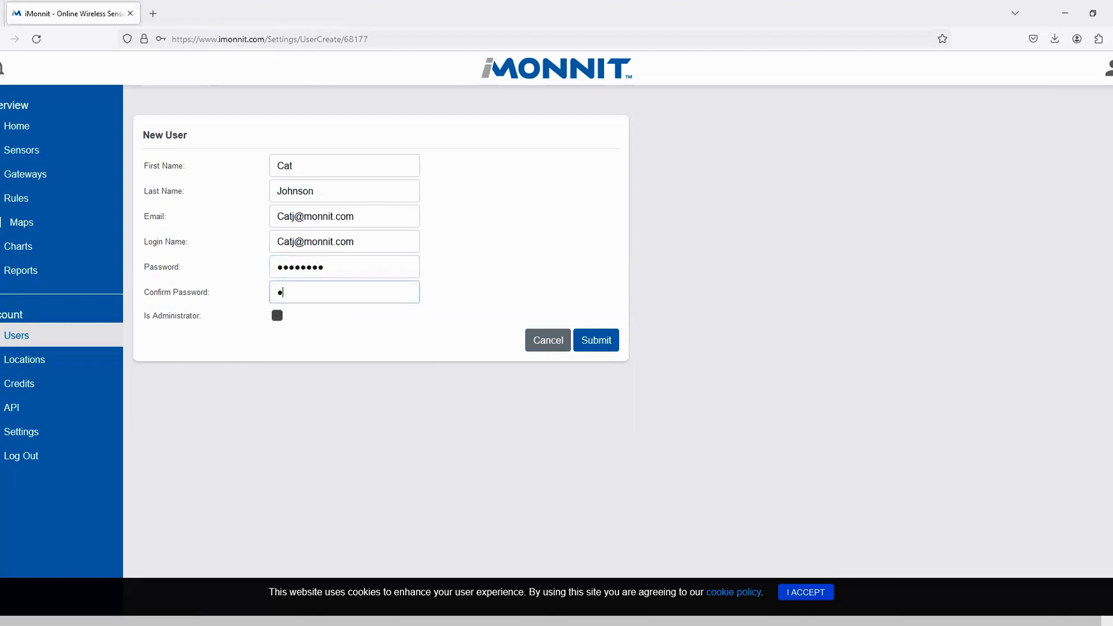
{"action": "type", "text": "••"}
{"action": "left_click", "coordinate": [277, 316]}
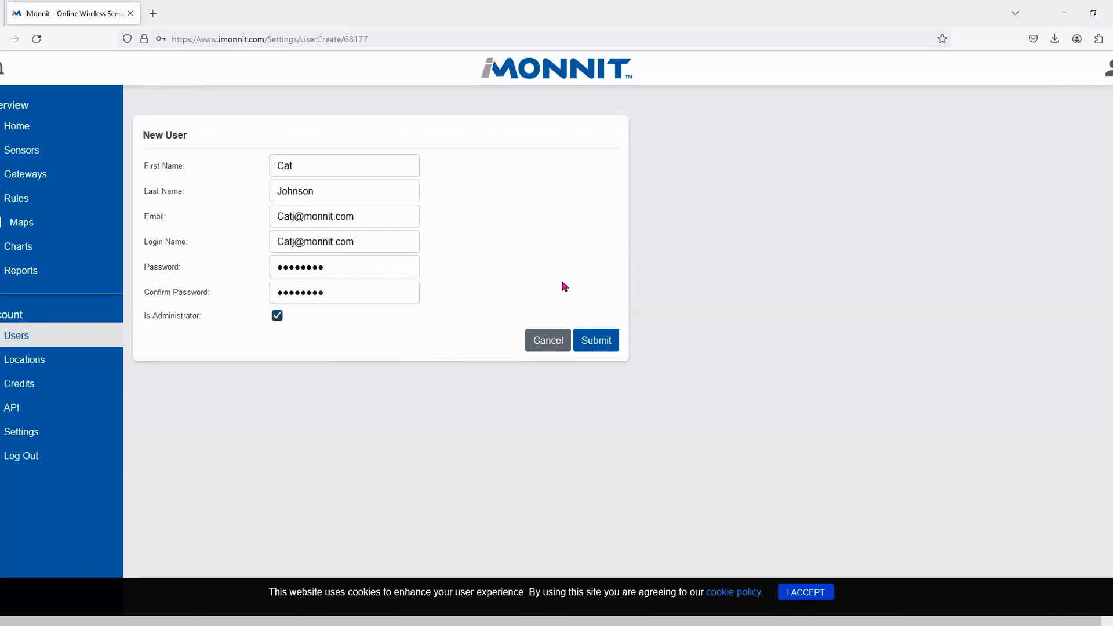
{"action": "left_click", "coordinate": [598, 340]}
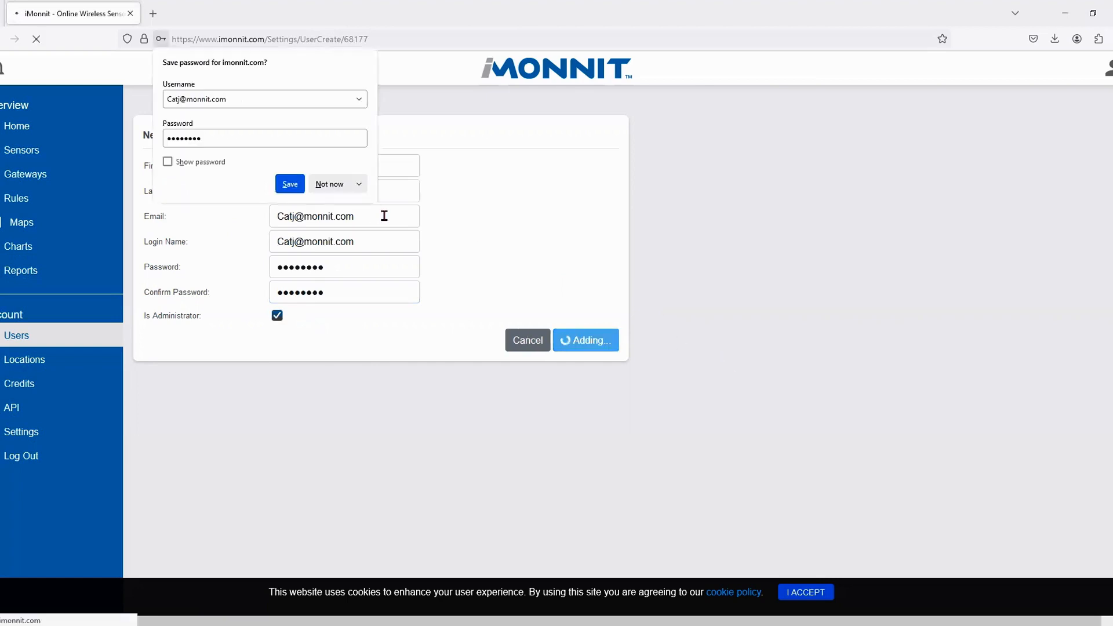
- Decline the browser's password save and switch the user's SMS to Direct Delivery
{"action": "left_click", "coordinate": [331, 184]}
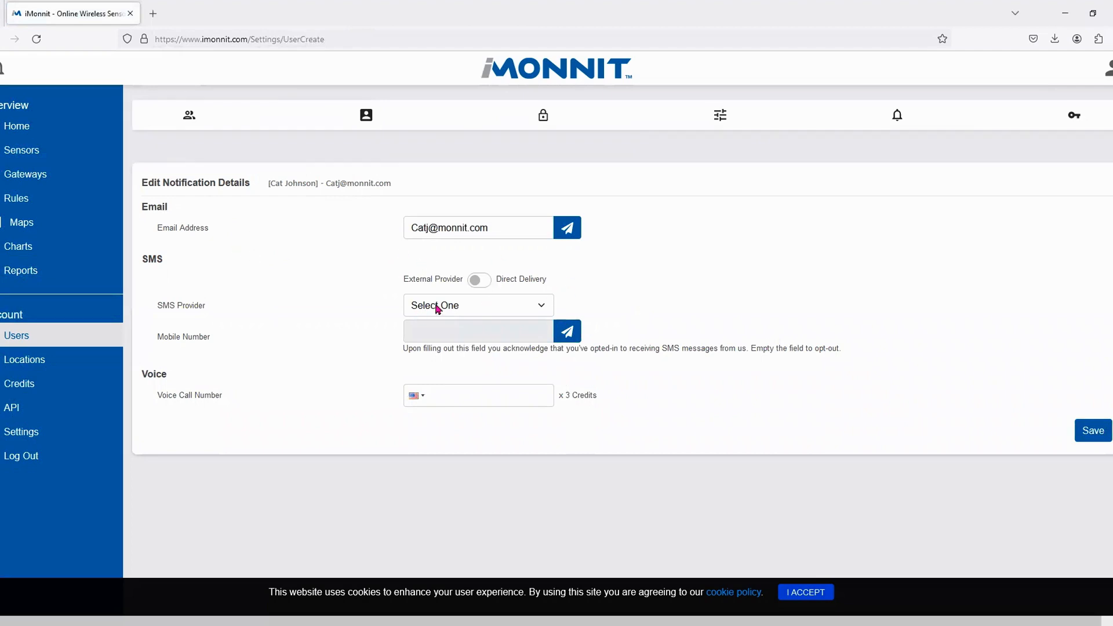
{"action": "left_click", "coordinate": [487, 307]}
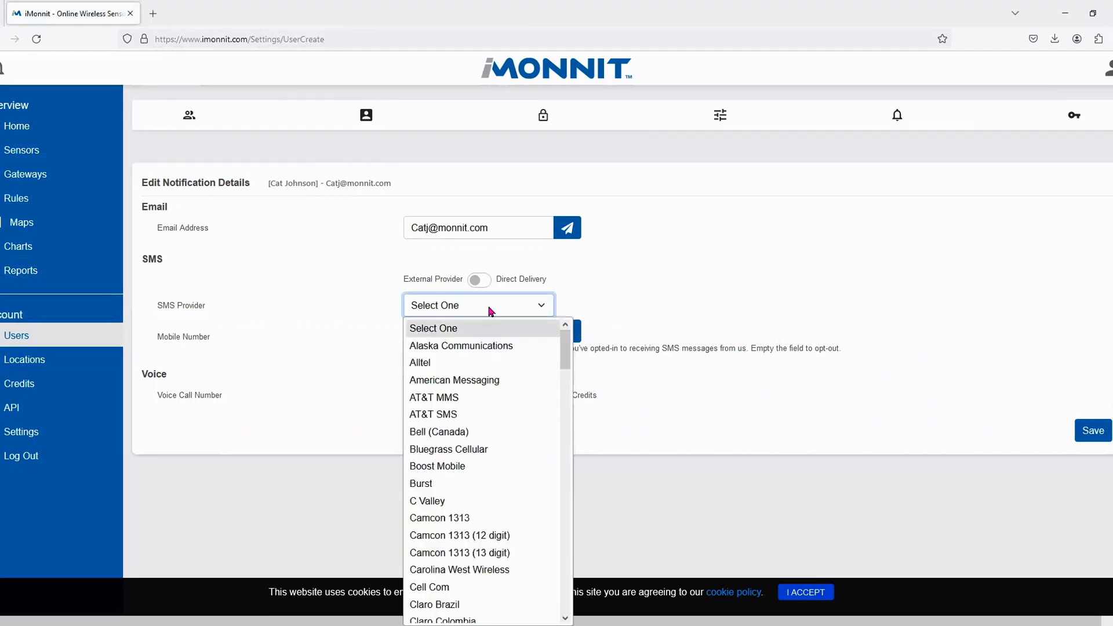
{"action": "scroll", "coordinate": [540, 472], "scroll_direction": "down", "scroll_amount": 20}
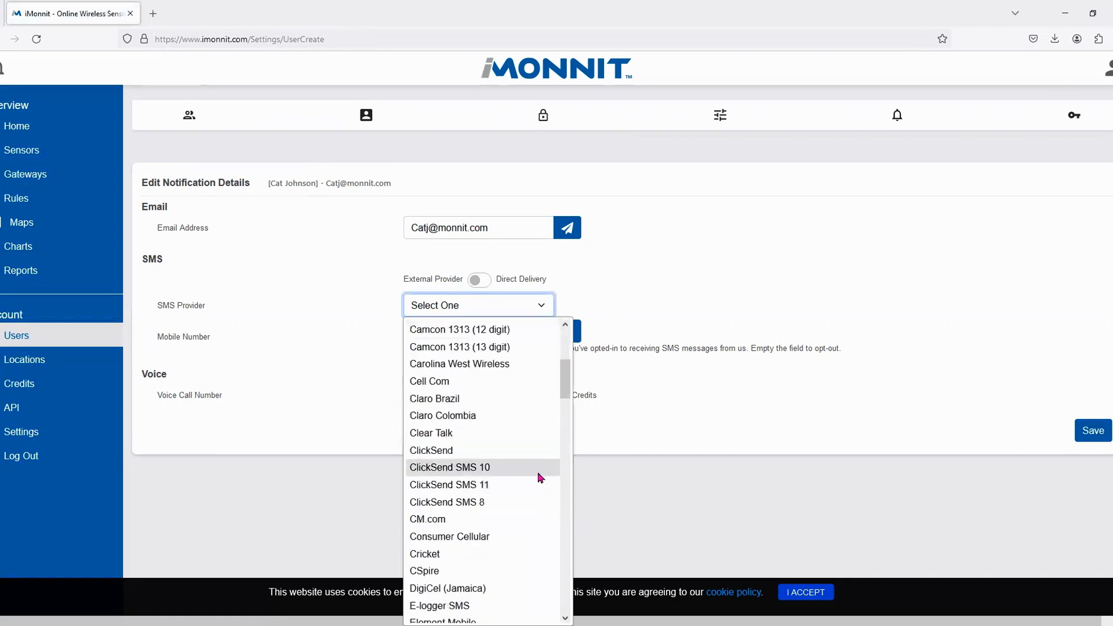
{"action": "scroll", "coordinate": [530, 479], "scroll_direction": "down", "scroll_amount": 10}
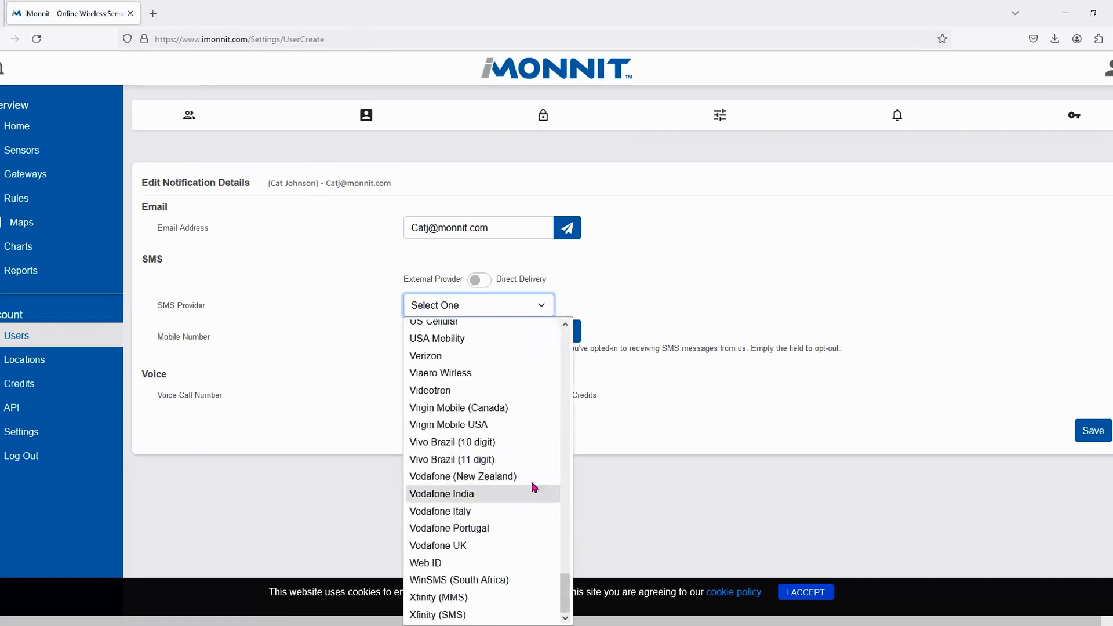
{"action": "left_click", "coordinate": [480, 283]}
{"action": "left_click", "coordinate": [478, 281]}
- Enter the user's mobile and voice call numbers and save the notification details
{"action": "left_click", "coordinate": [470, 303]}
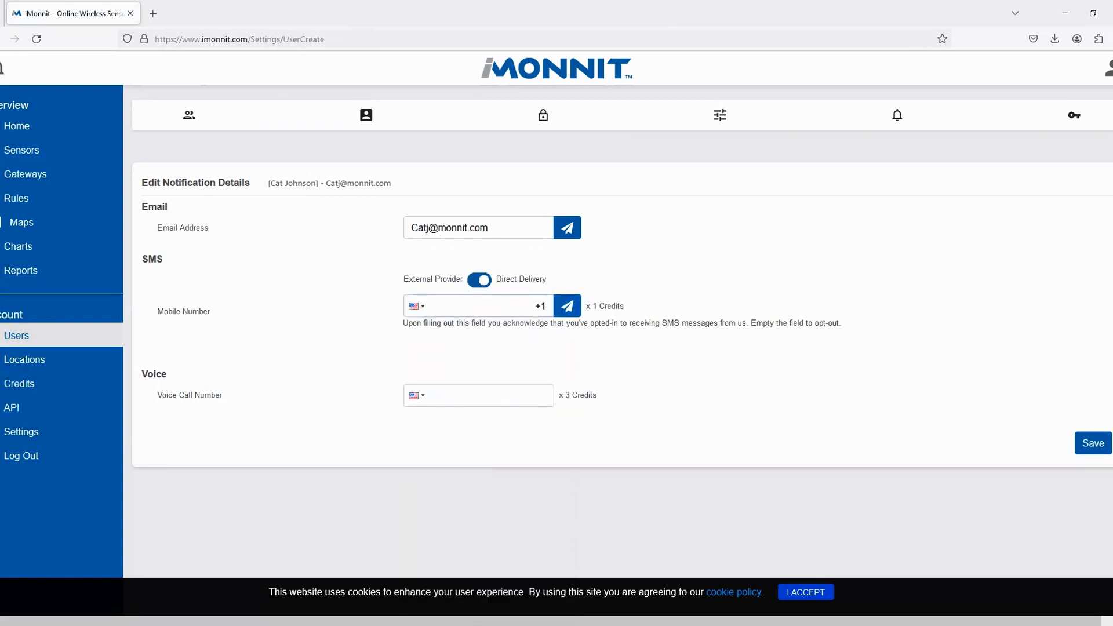
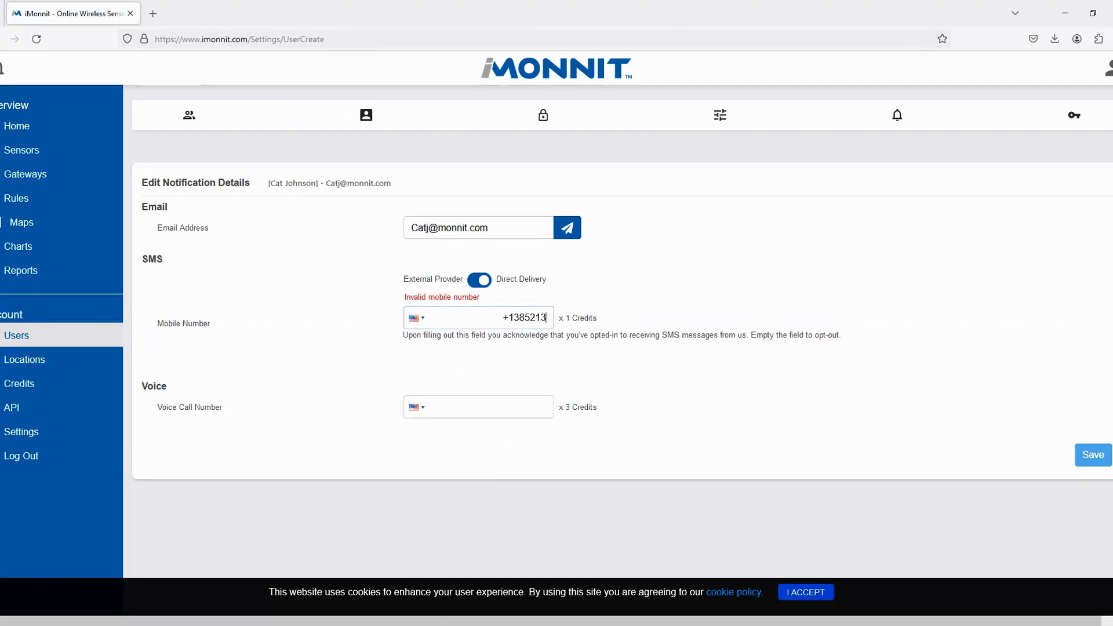
{"action": "left_click", "coordinate": [457, 394]}
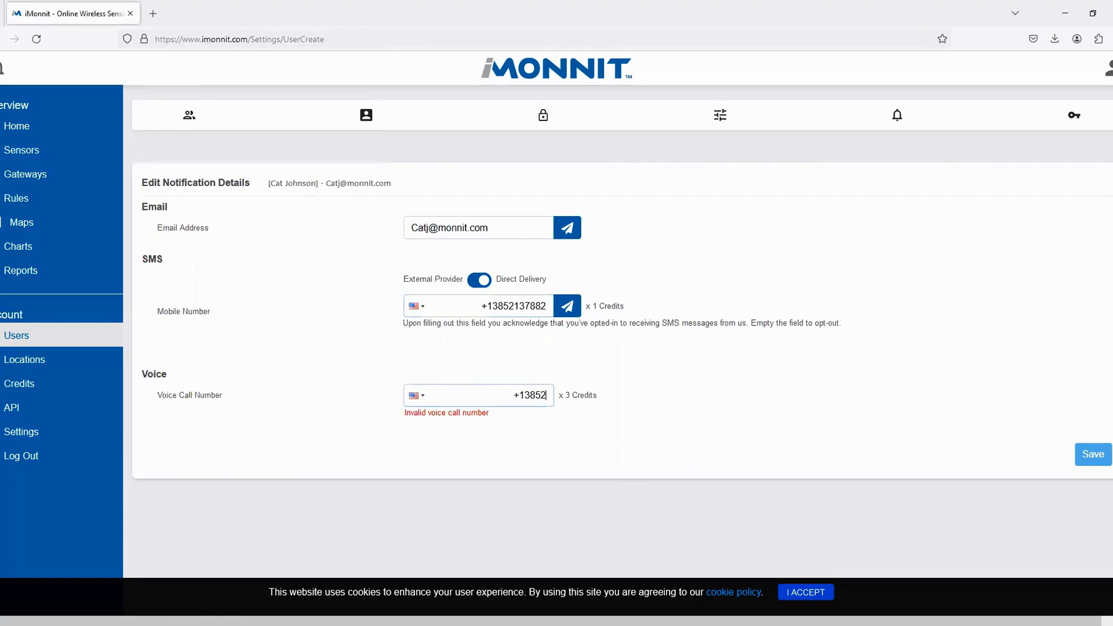
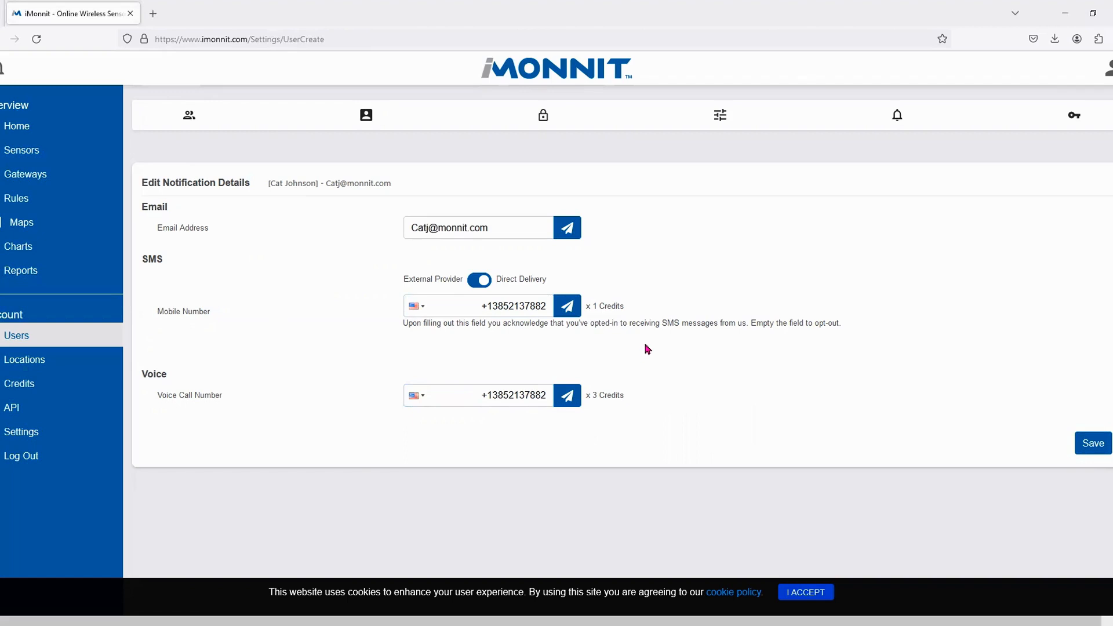
{"action": "left_click", "coordinate": [1086, 444]}
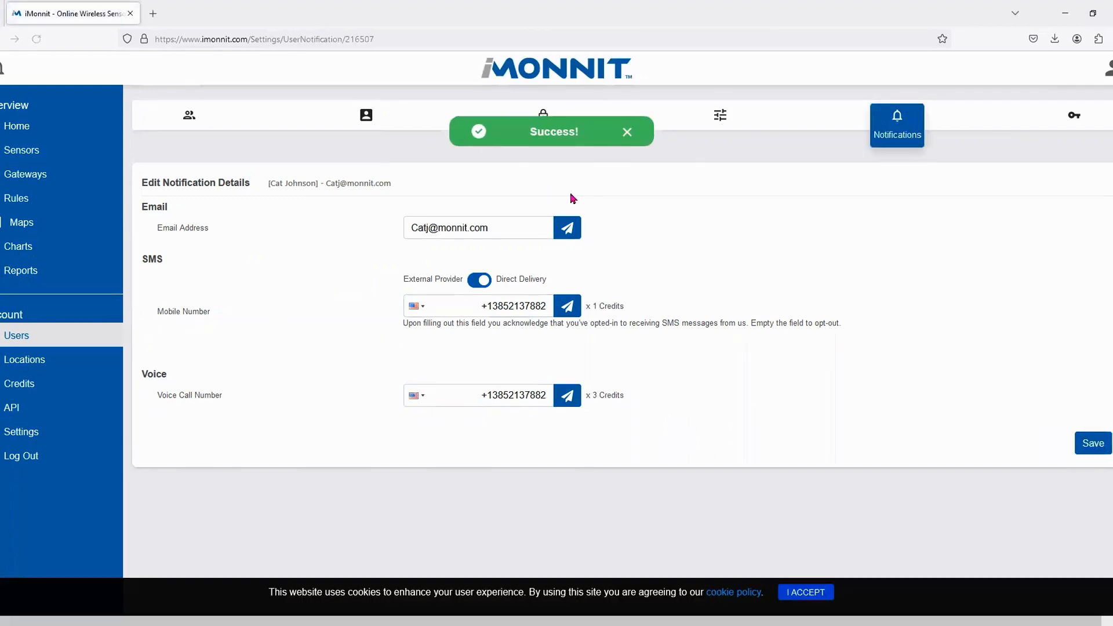
- Revoke Add User, Calibration Certificate, Edit Rules, Gateway Configuration, Account, Other Users and Sensor permissions
{"action": "left_click", "coordinate": [570, 119]}
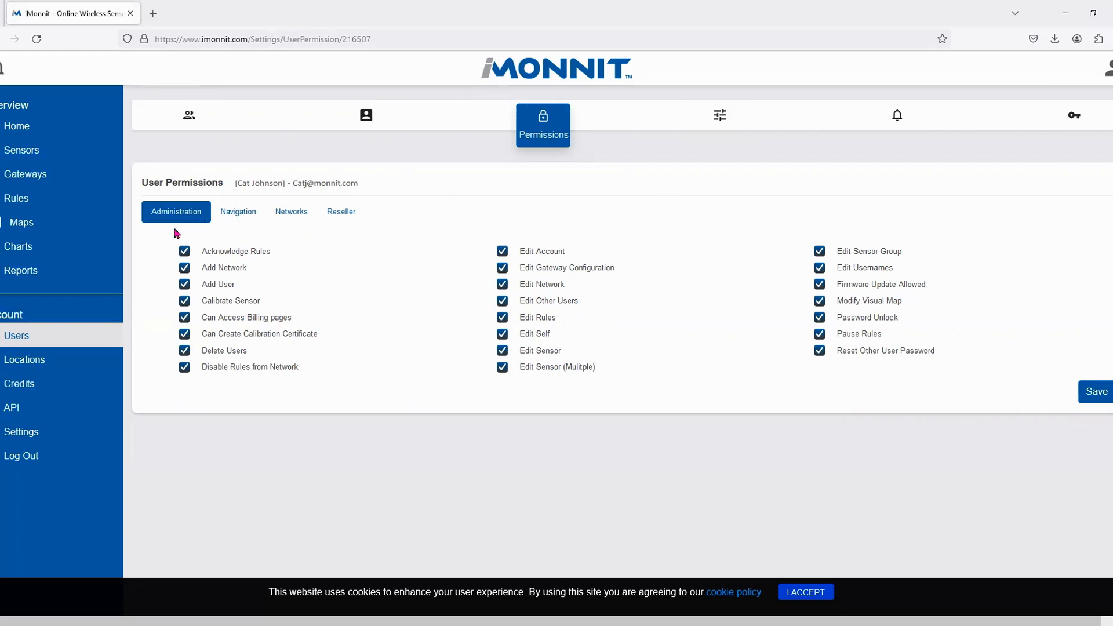
{"action": "left_click", "coordinate": [185, 285]}
{"action": "left_click", "coordinate": [185, 334]}
{"action": "left_click", "coordinate": [502, 318]}
{"action": "left_click", "coordinate": [503, 269]}
{"action": "left_click", "coordinate": [502, 252]}
{"action": "left_click", "coordinate": [503, 302]}
{"action": "left_click", "coordinate": [502, 351]}
{"action": "left_click", "coordinate": [502, 367]}
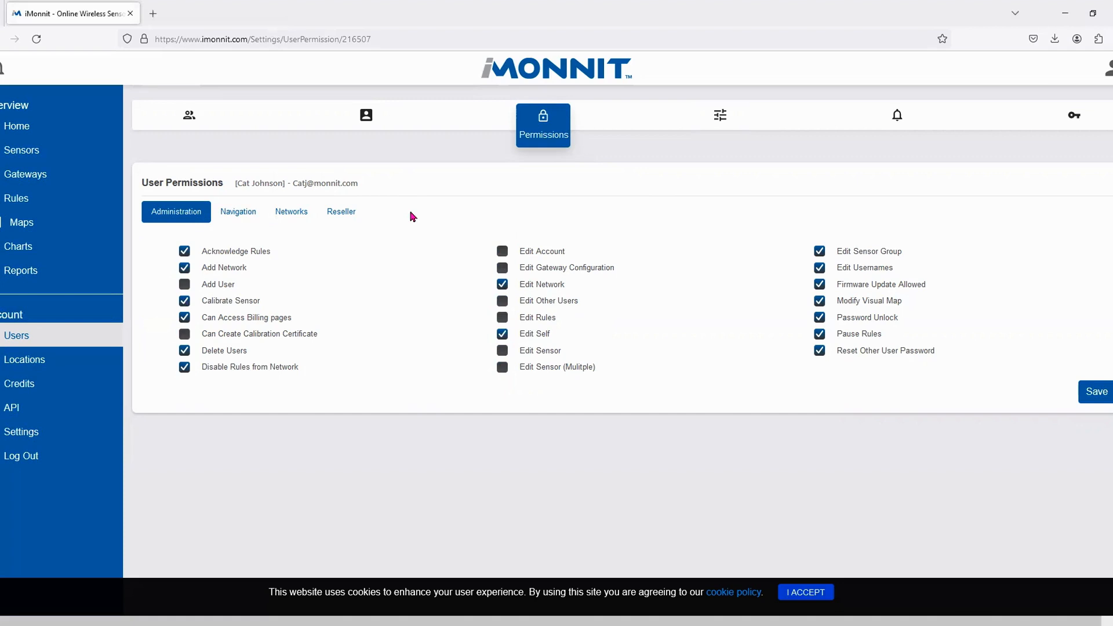
- Review navigation permissions, grant 'Can See Network', and save the user permissions
{"action": "left_click", "coordinate": [238, 214]}
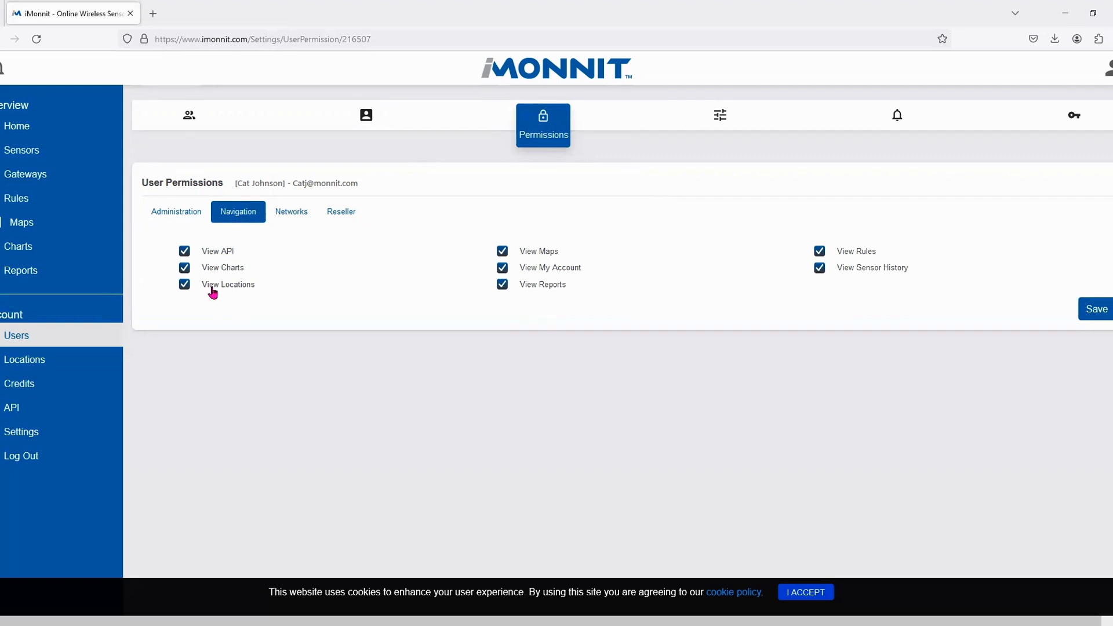
{"action": "left_click", "coordinate": [304, 210]}
{"action": "left_click", "coordinate": [424, 213]}
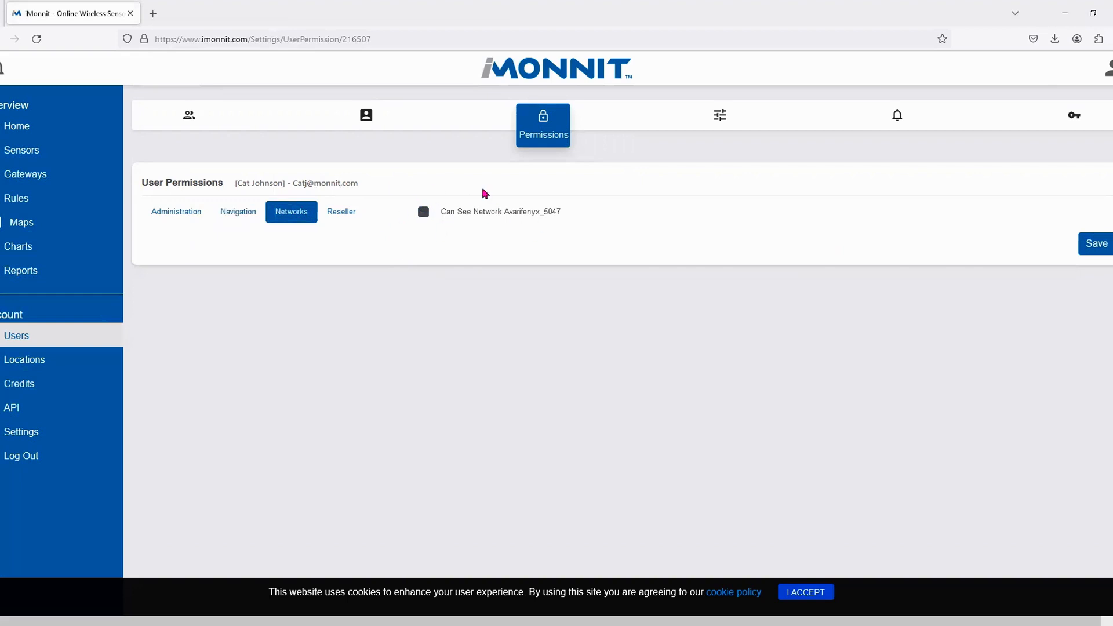
{"action": "left_click", "coordinate": [424, 212]}
{"action": "left_click", "coordinate": [1100, 244]}
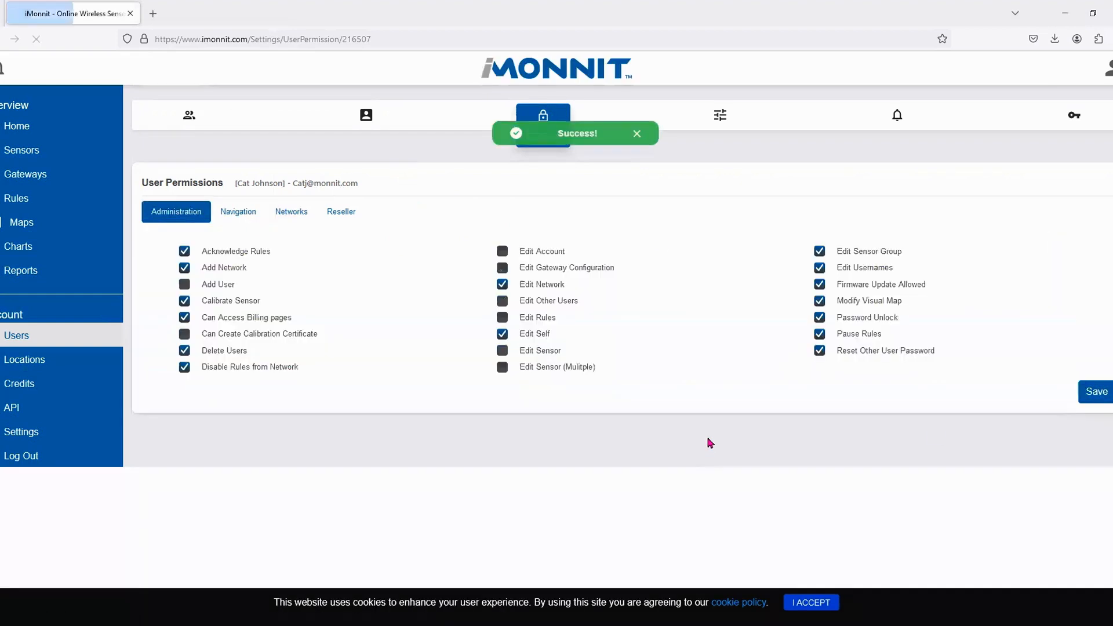
{"action": "left_click", "coordinate": [735, 118]}
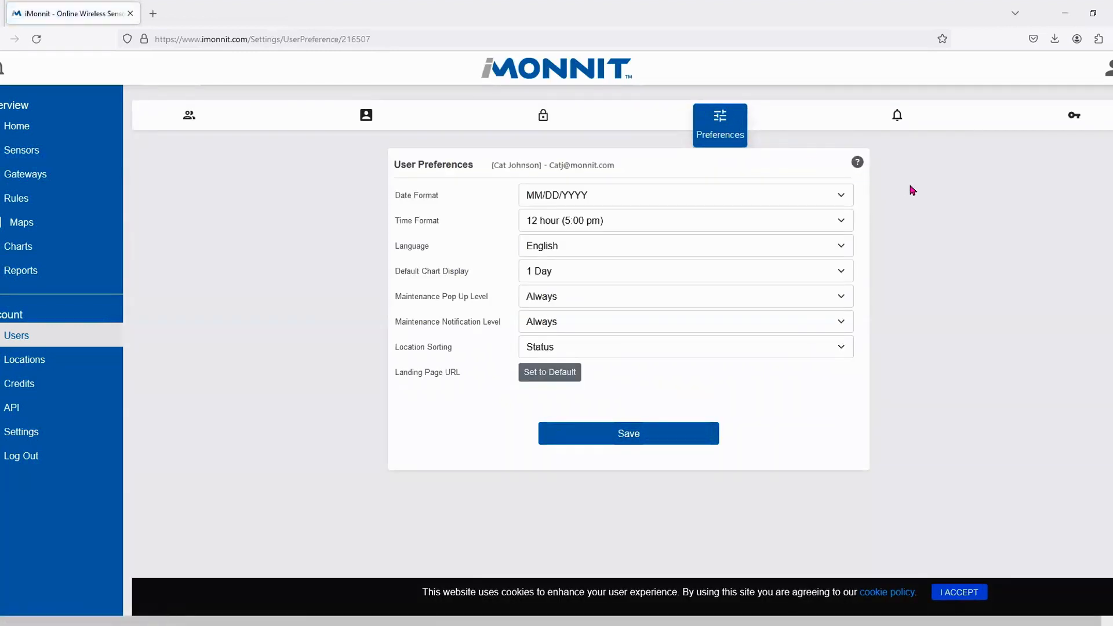
- Keep English, 1 Day chart display, Always maintenance pop-ups and Status location sorting, then save
{"action": "left_click", "coordinate": [666, 254]}
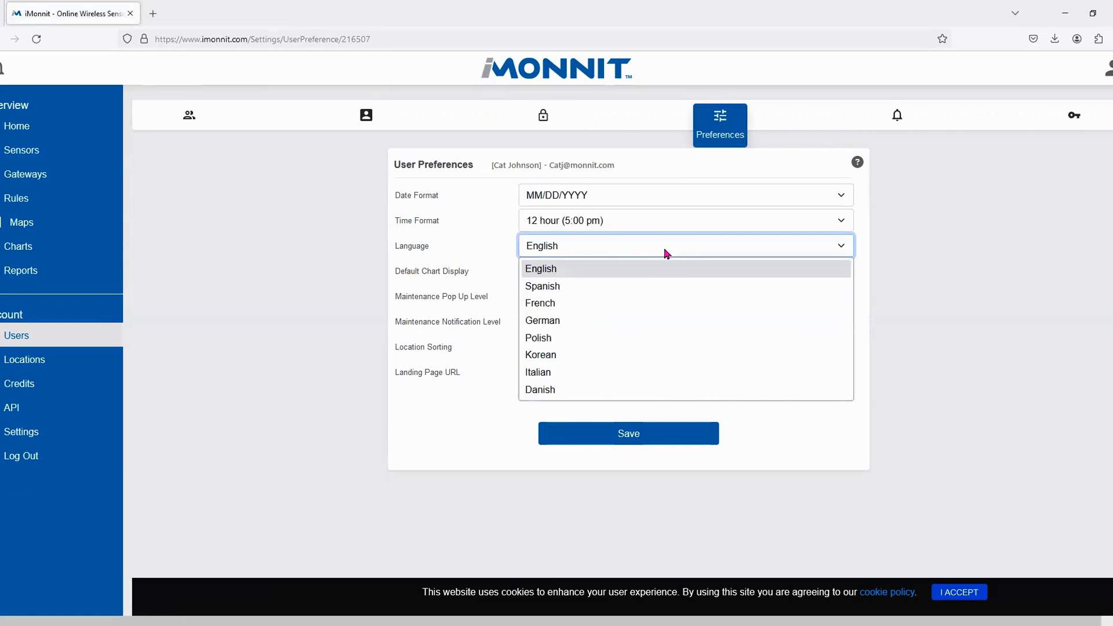
{"action": "left_click", "coordinate": [659, 249]}
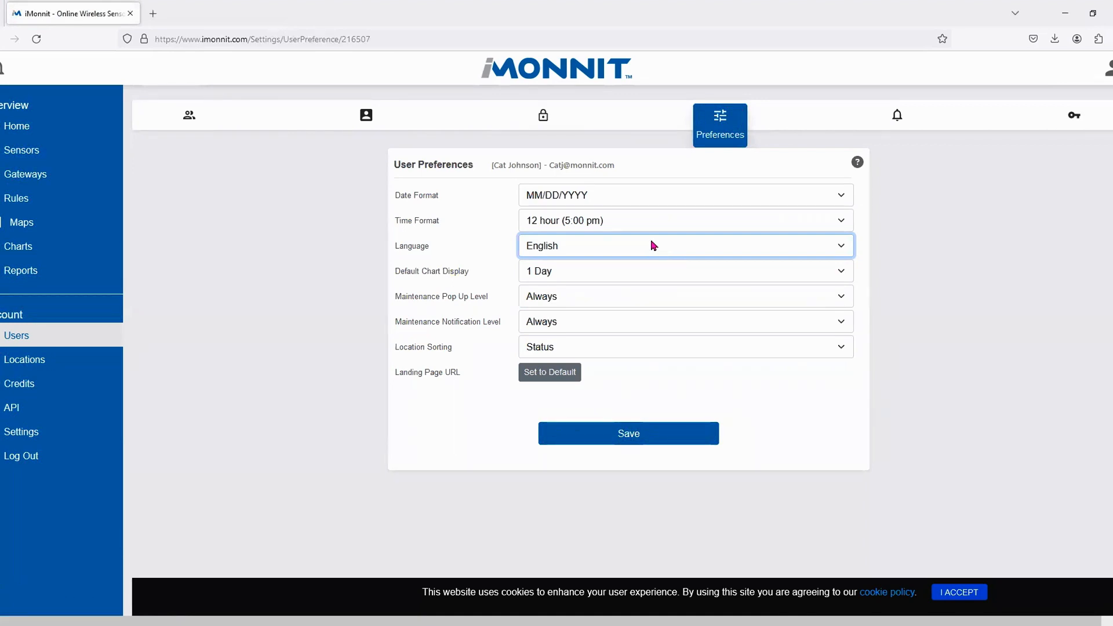
{"action": "left_click", "coordinate": [612, 275]}
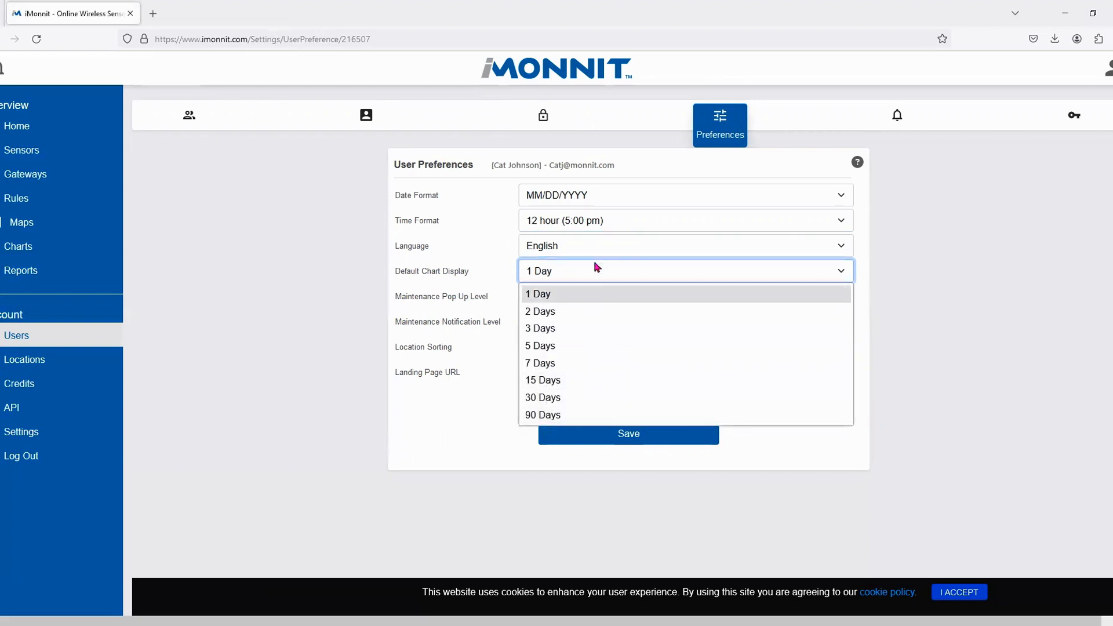
{"action": "left_click", "coordinate": [614, 281]}
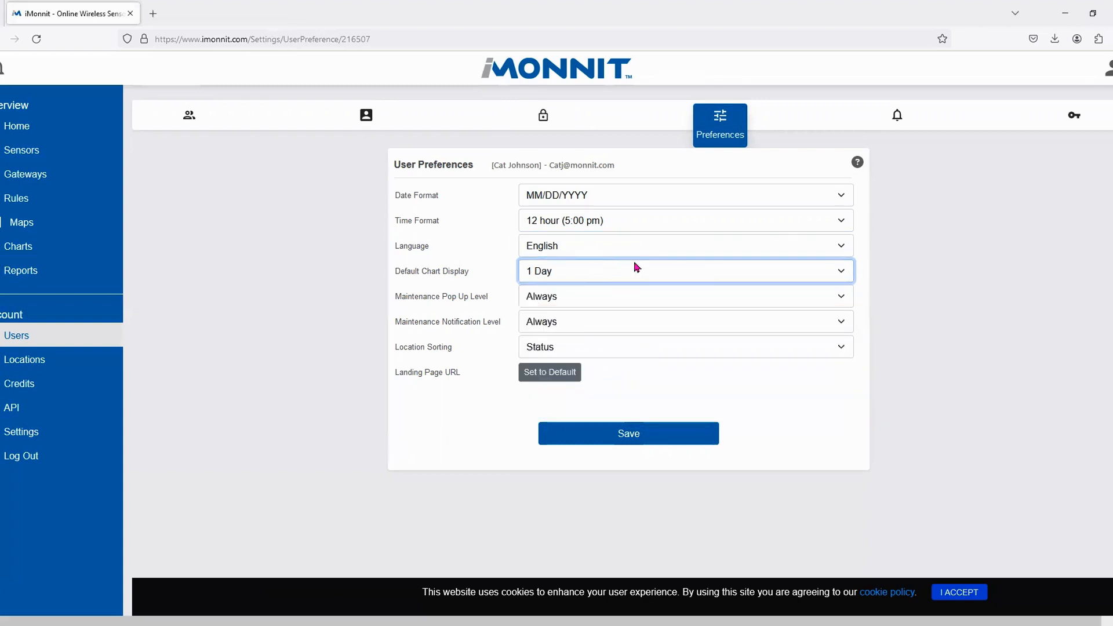
{"action": "left_click", "coordinate": [605, 297]}
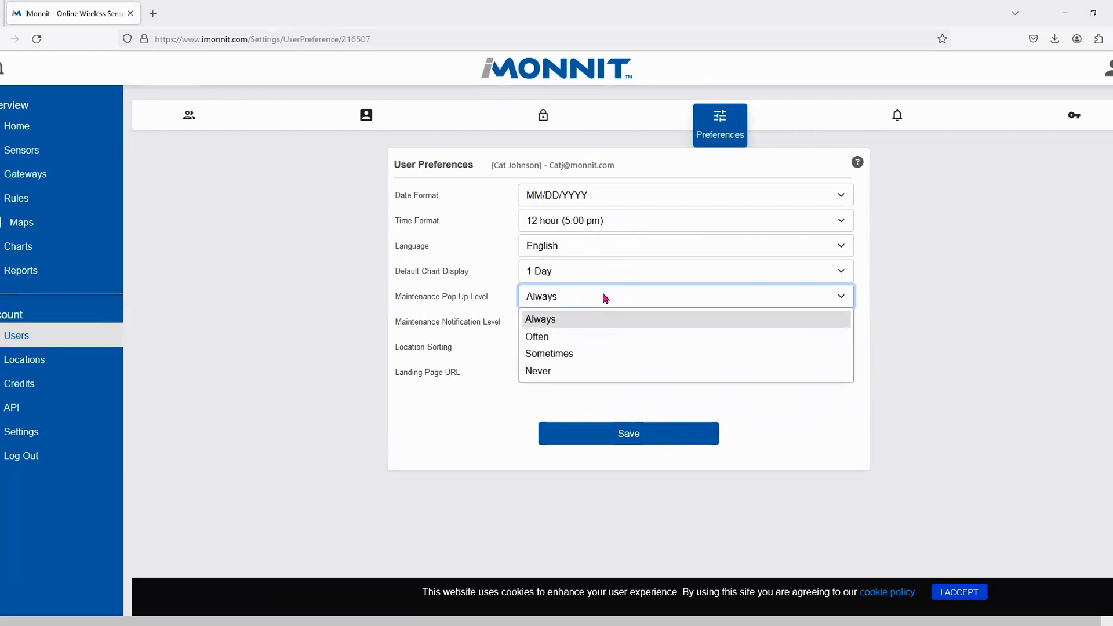
{"action": "left_click", "coordinate": [606, 297]}
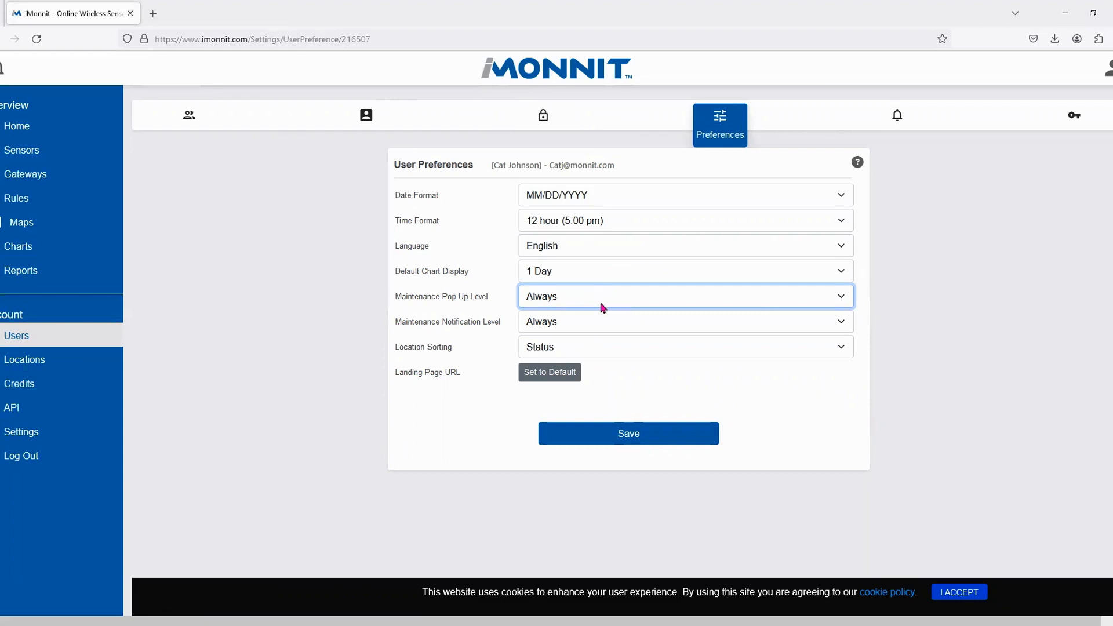
{"action": "left_click", "coordinate": [599, 348]}
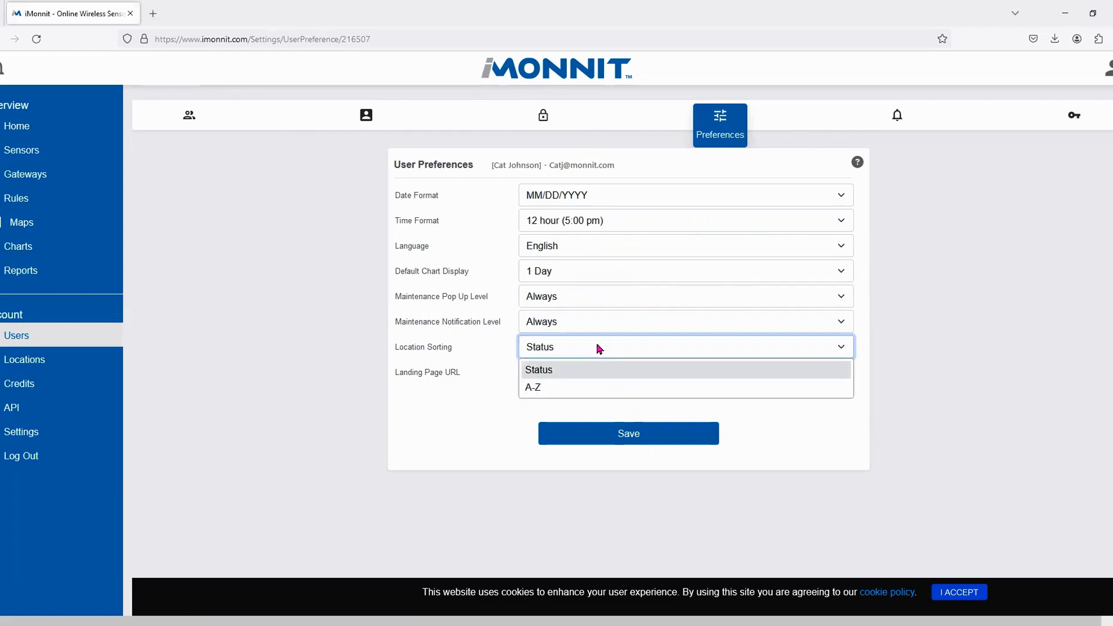
{"action": "left_click", "coordinate": [598, 347]}
{"action": "left_click", "coordinate": [599, 348]}
{"action": "left_click", "coordinate": [600, 351]}
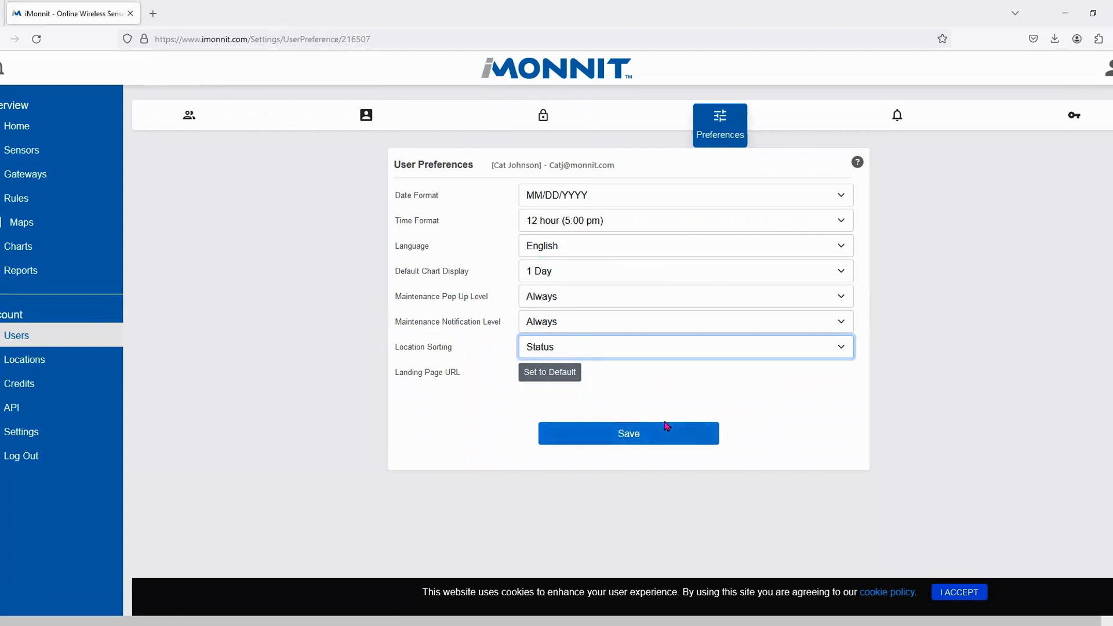
{"action": "left_click", "coordinate": [651, 440]}
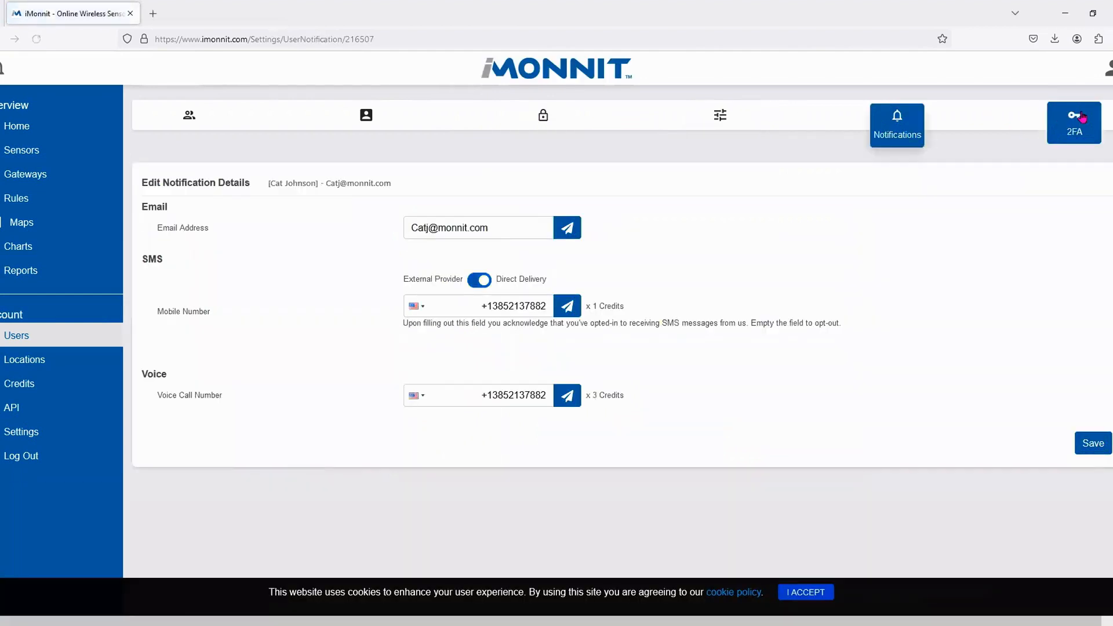
- Expand and collapse the SMS, Email and Authenticator App 2FA options, then go to Locations
{"action": "left_click", "coordinate": [1082, 118]}
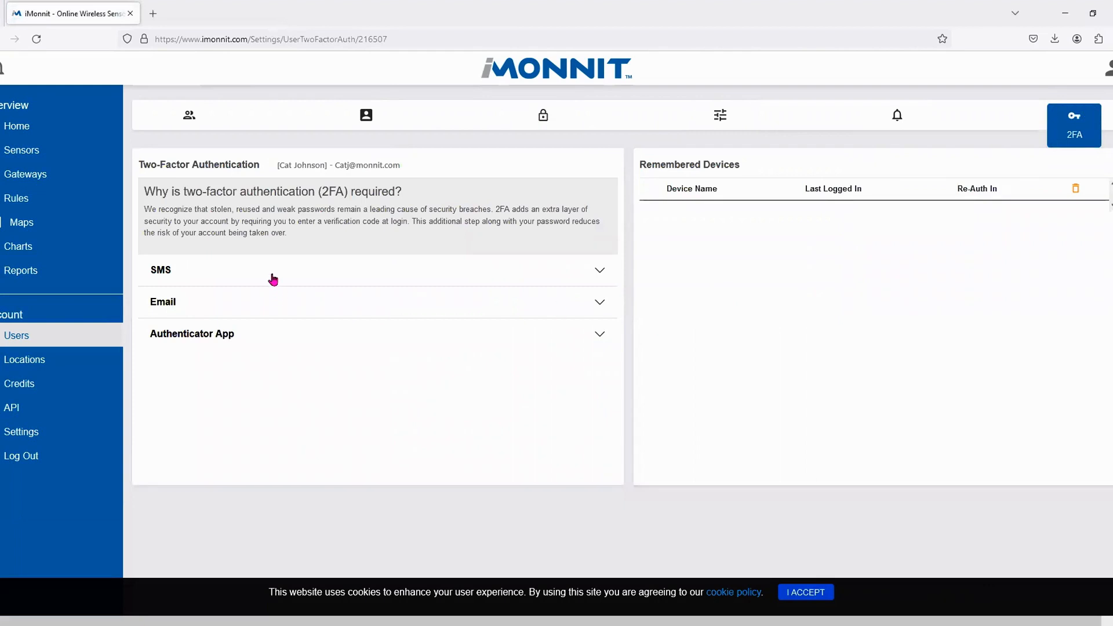
{"action": "left_click", "coordinate": [238, 280]}
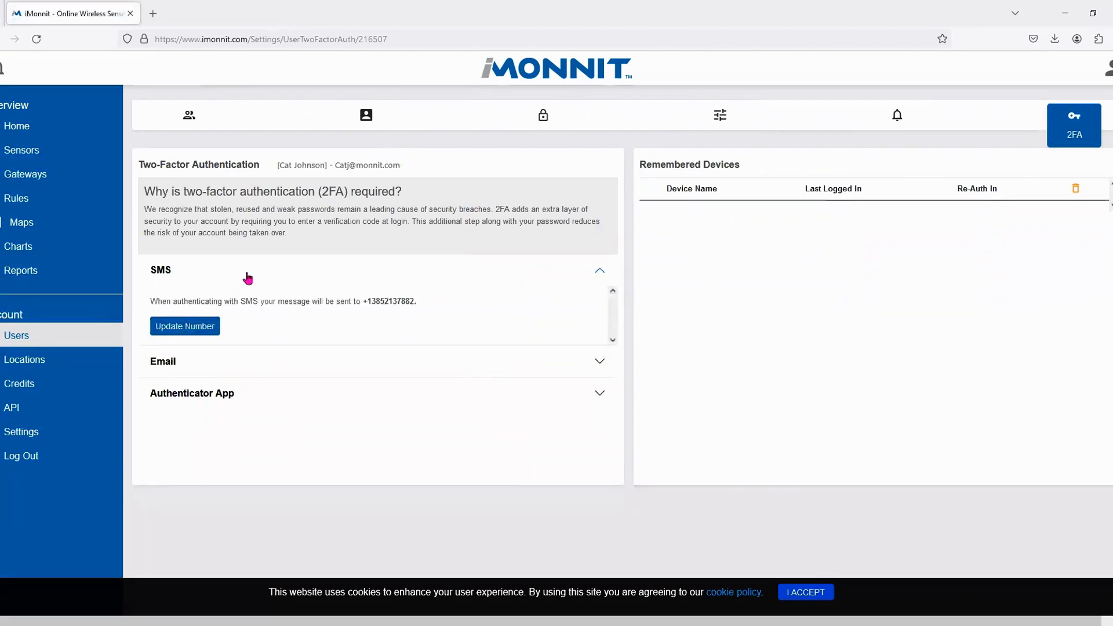
{"action": "left_click", "coordinate": [247, 279]}
{"action": "left_click", "coordinate": [273, 304]}
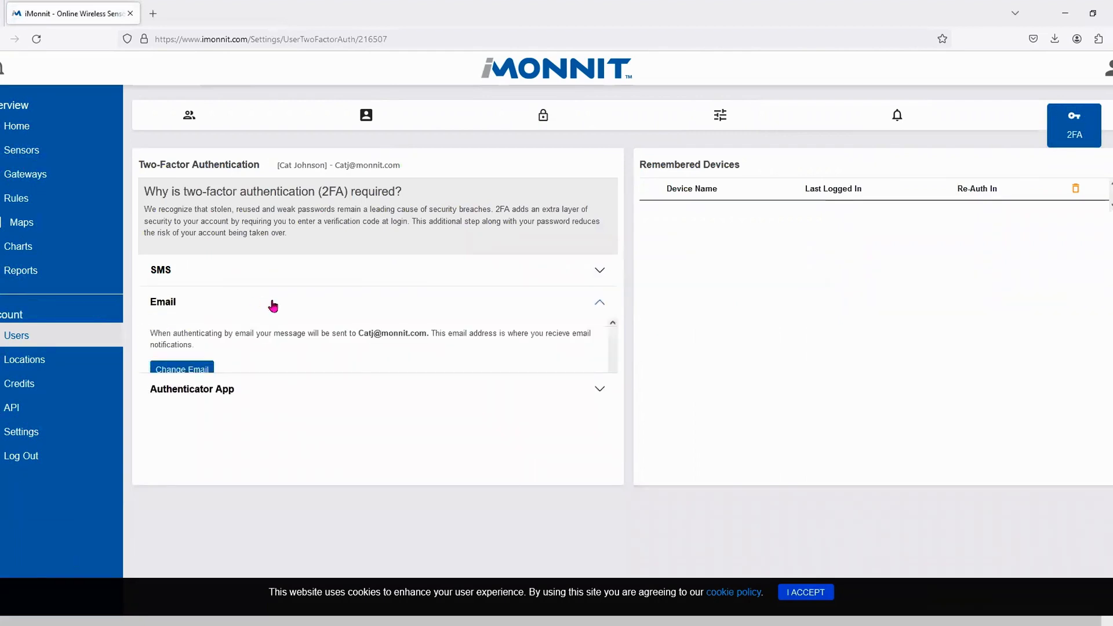
{"action": "left_click", "coordinate": [319, 309]}
{"action": "left_click", "coordinate": [271, 338]}
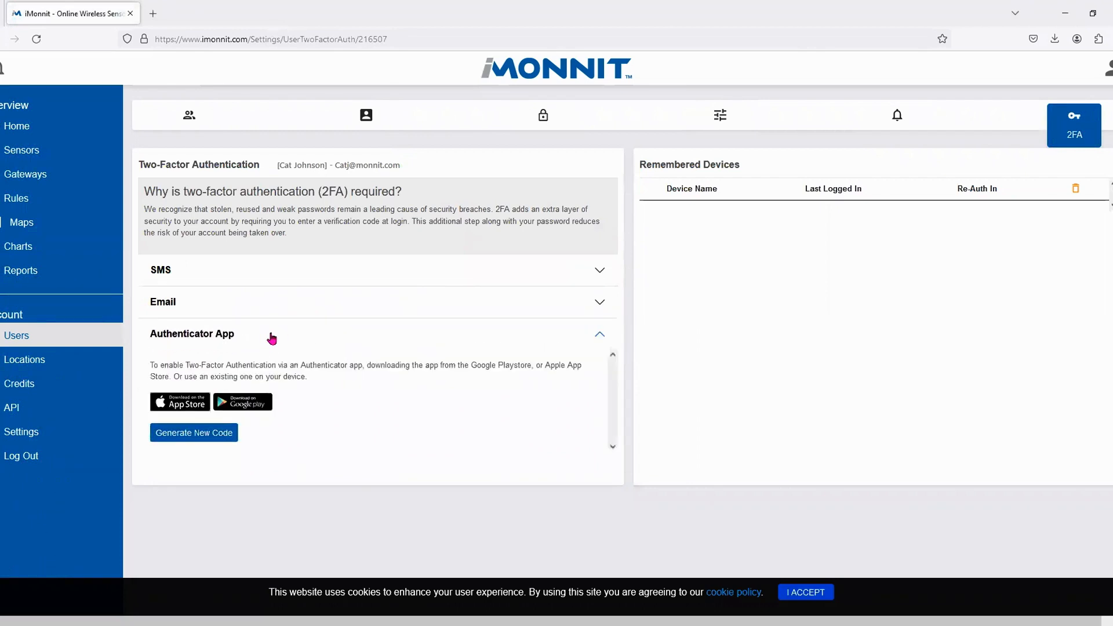
{"action": "left_click", "coordinate": [273, 338]}
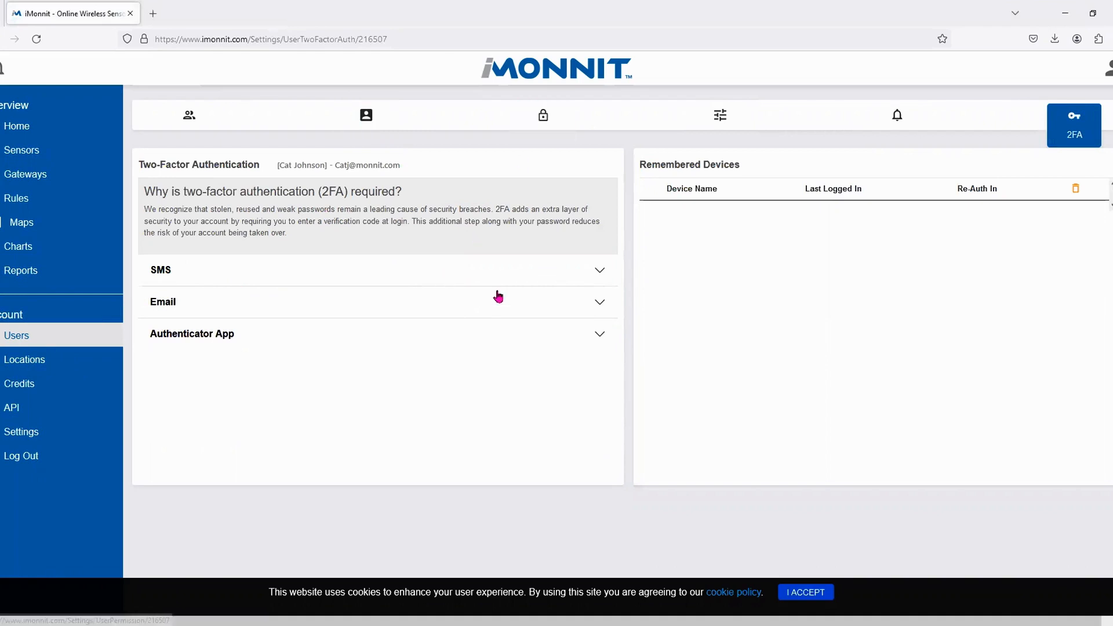
{"action": "left_click", "coordinate": [27, 359]}
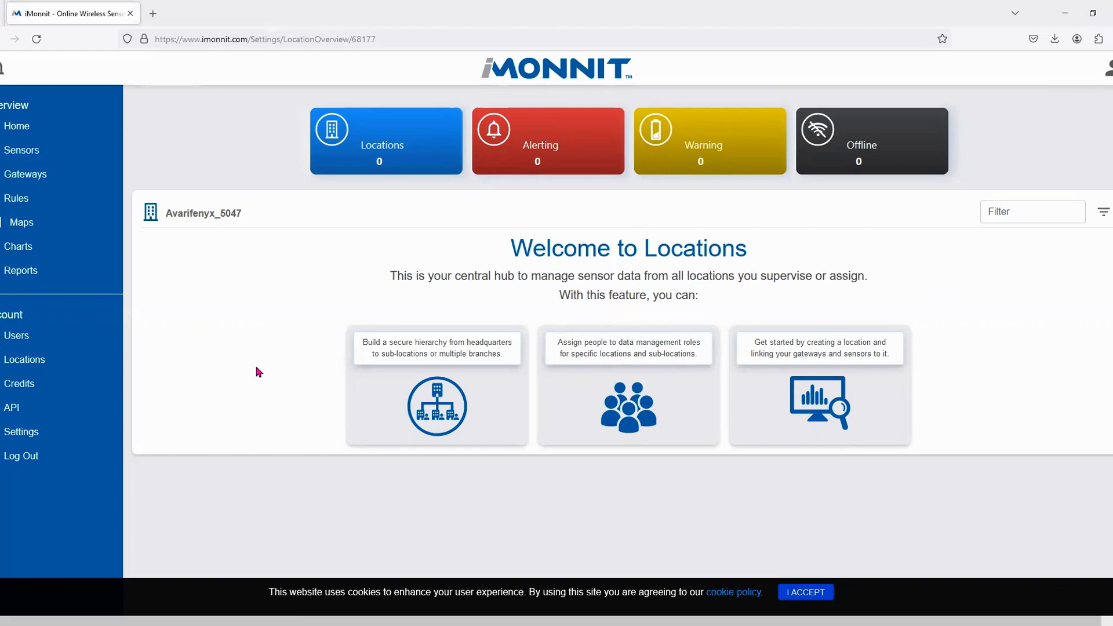
- Open the Credits page from the sidebar
{"action": "left_click", "coordinate": [42, 396]}
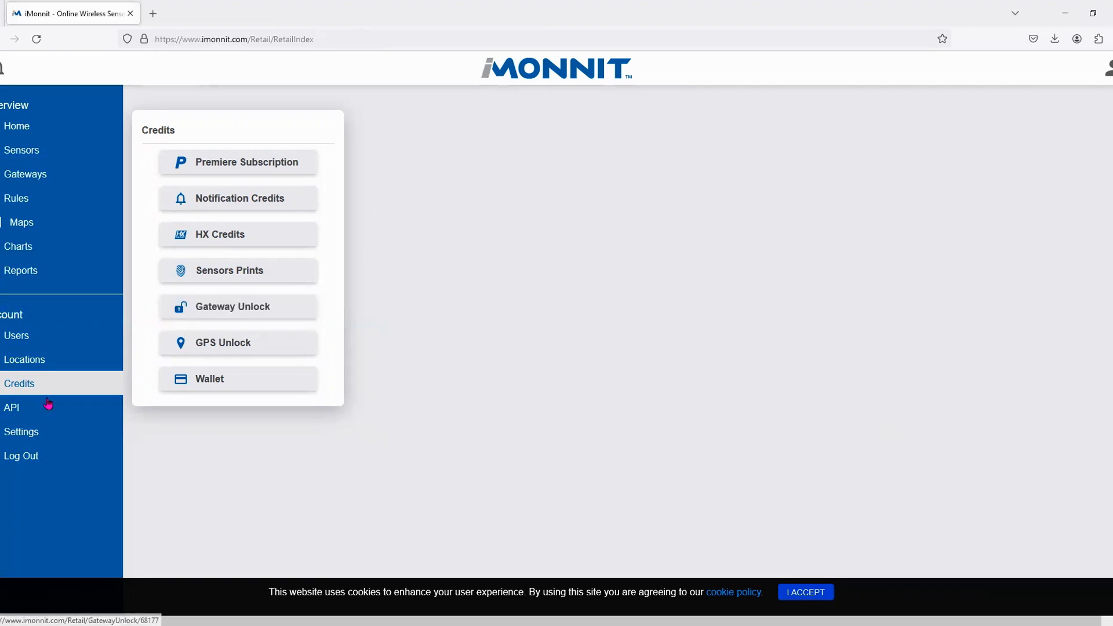
- Glance at the API page, then open Account Settings
{"action": "left_click", "coordinate": [8, 408]}
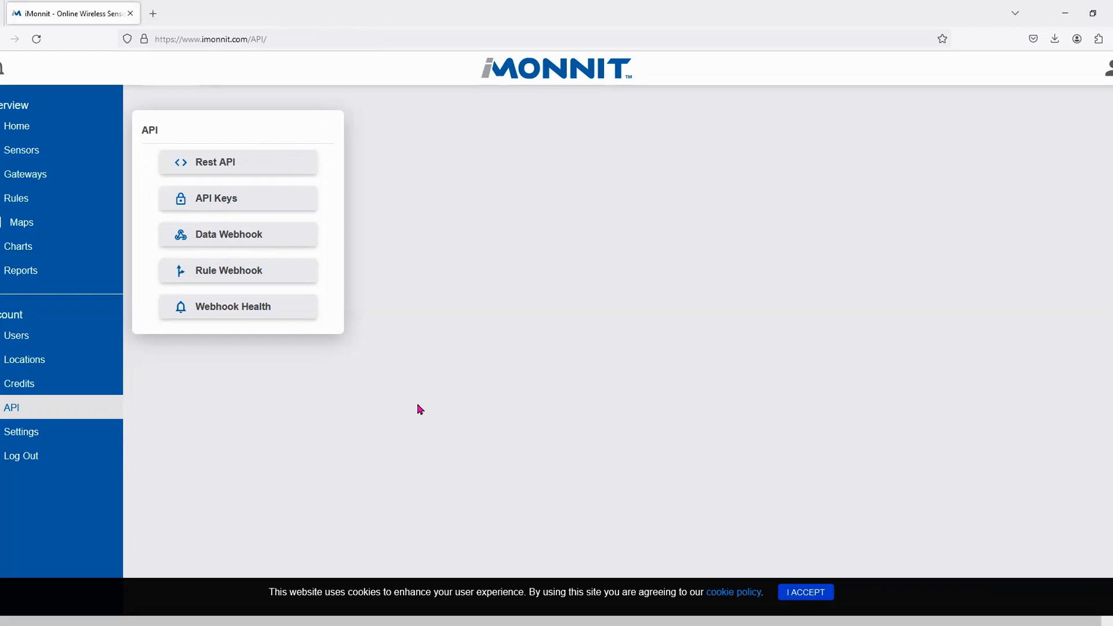
{"action": "left_click", "coordinate": [35, 436]}
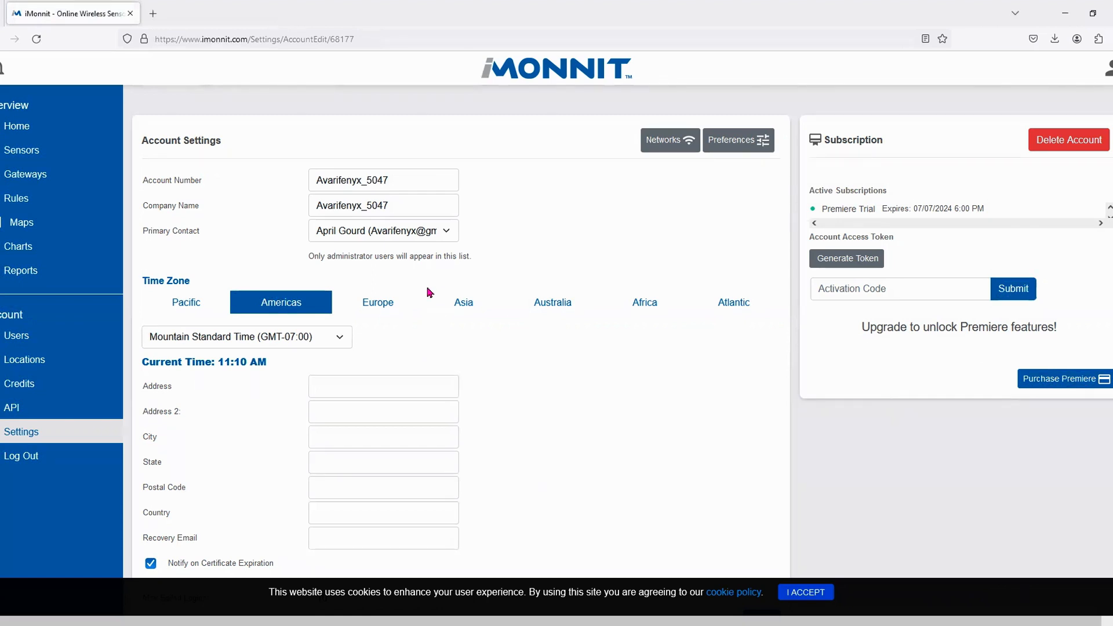
- Check the primary contact list and trial subscription details, then save account settings unchanged
{"action": "left_click", "coordinate": [433, 231]}
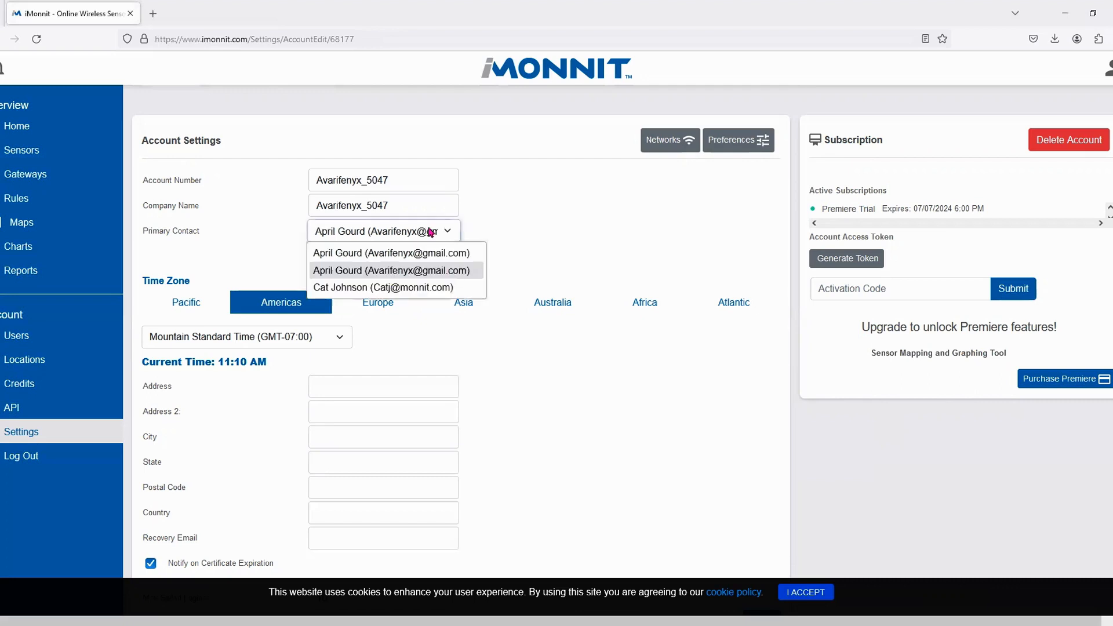
{"action": "left_click", "coordinate": [585, 234]}
{"action": "scroll", "coordinate": [719, 528], "scroll_direction": "down", "scroll_amount": 2}
{"action": "scroll", "coordinate": [582, 399], "scroll_direction": "up", "scroll_amount": 2}
{"action": "scroll", "coordinate": [560, 447], "scroll_direction": "down", "scroll_amount": 1}
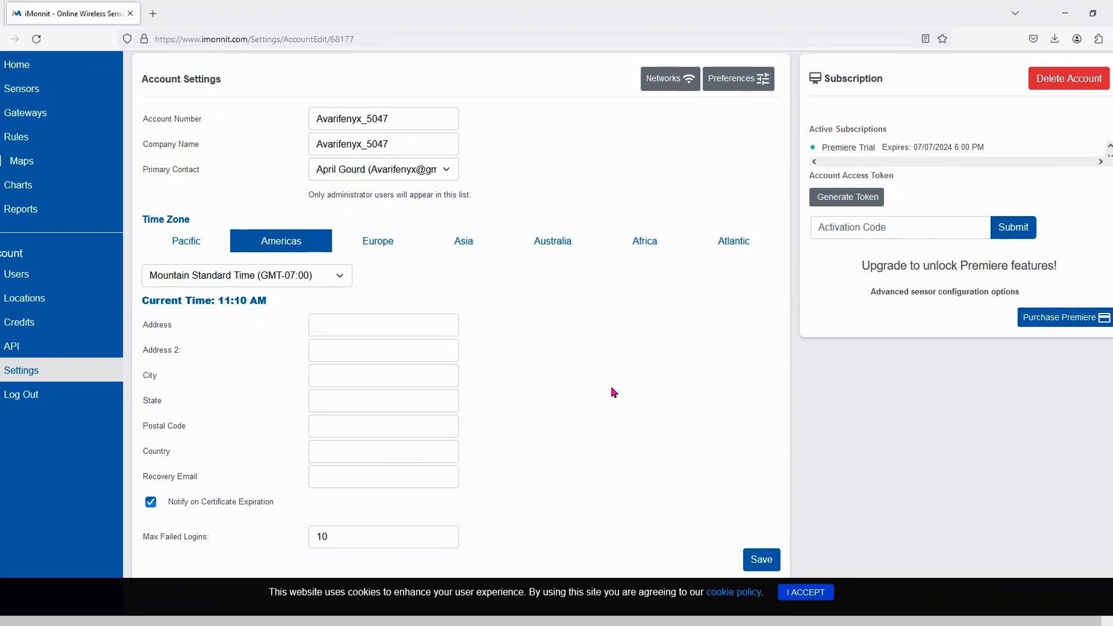
{"action": "scroll", "coordinate": [612, 392], "scroll_direction": "down", "scroll_amount": 1}
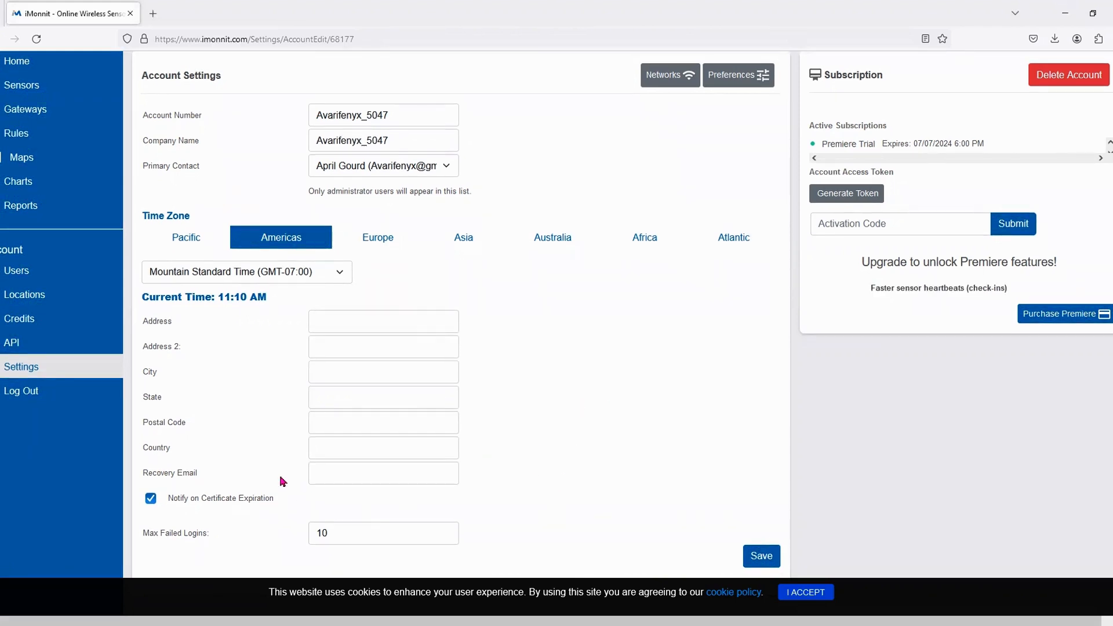
{"action": "scroll", "coordinate": [638, 365], "scroll_direction": "up", "scroll_amount": 2}
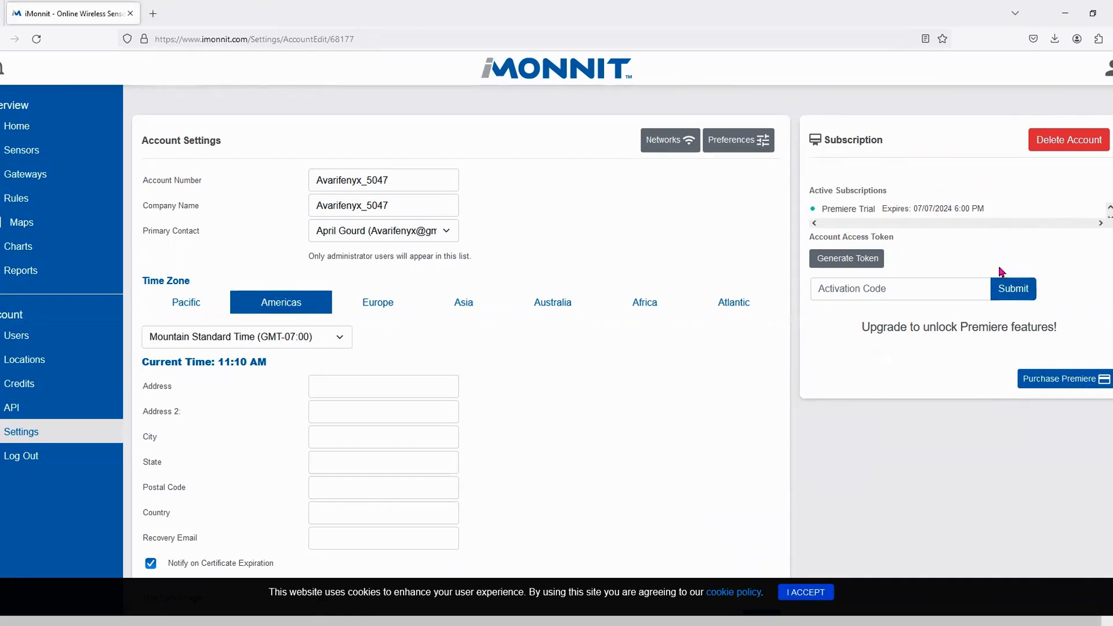
{"action": "left_click_drag", "start_coordinate": [835, 208], "coordinate": [1023, 211]}
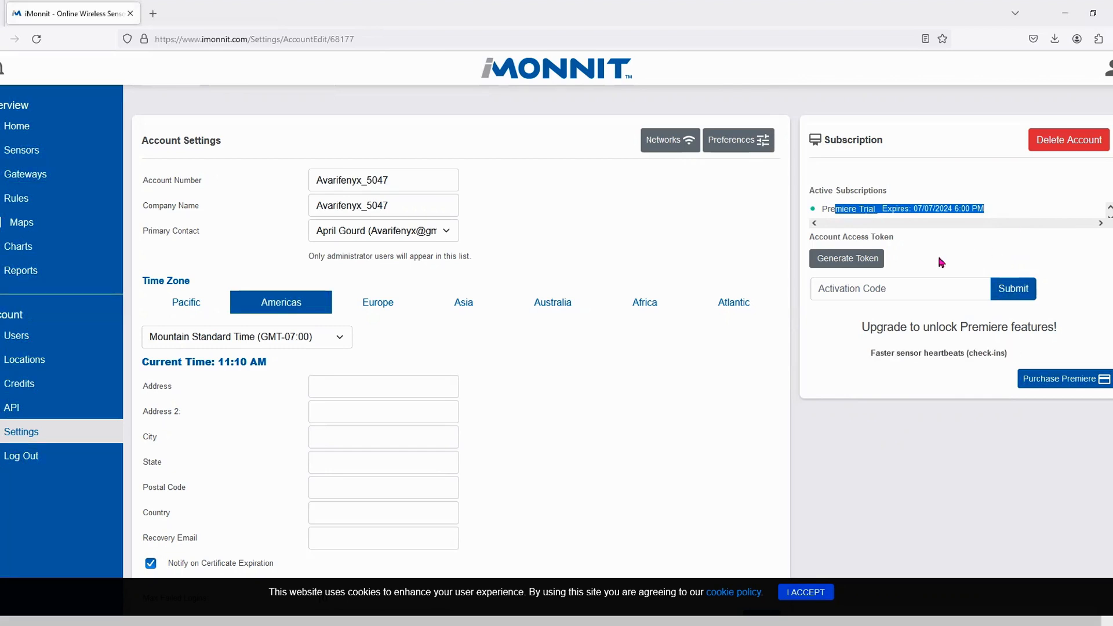
{"action": "left_click", "coordinate": [840, 296]}
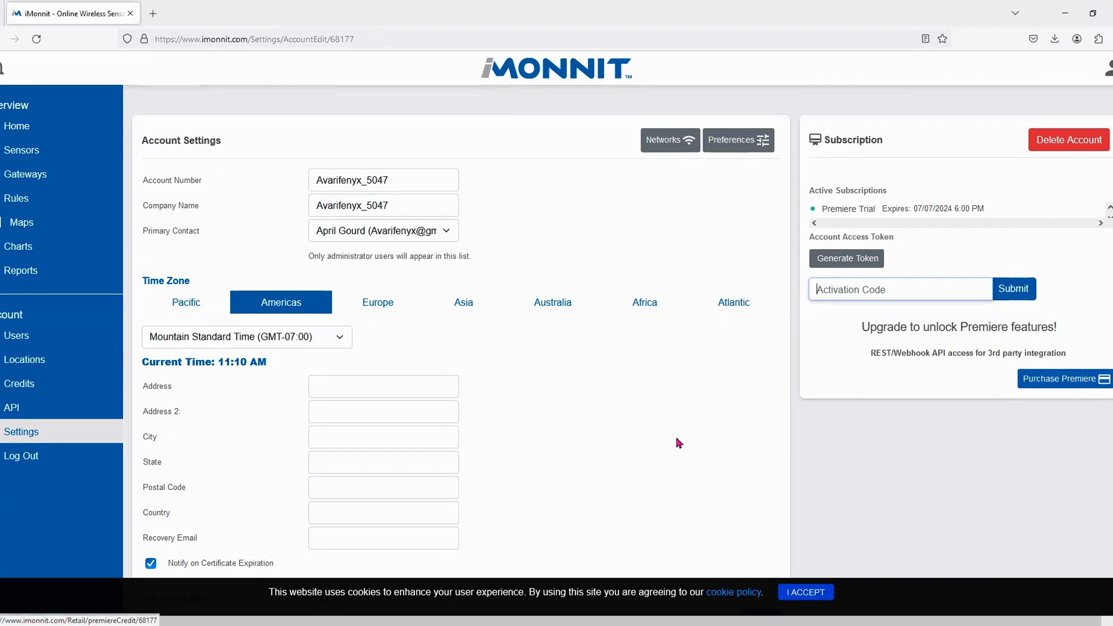
{"action": "scroll", "coordinate": [719, 432], "scroll_direction": "down", "scroll_amount": 1}
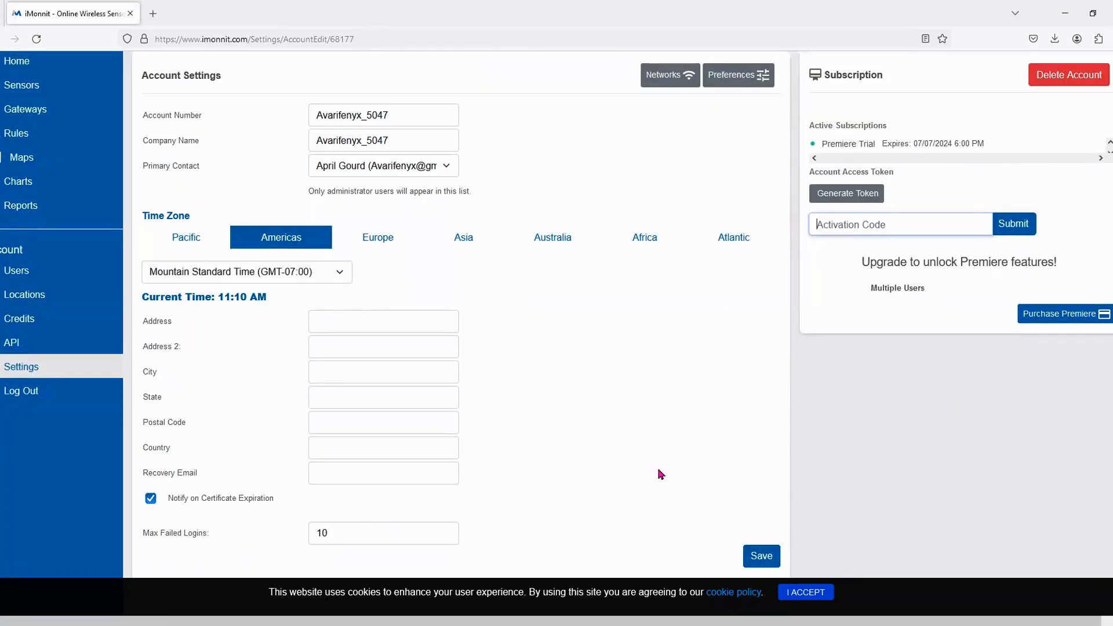
{"action": "left_click", "coordinate": [758, 560]}
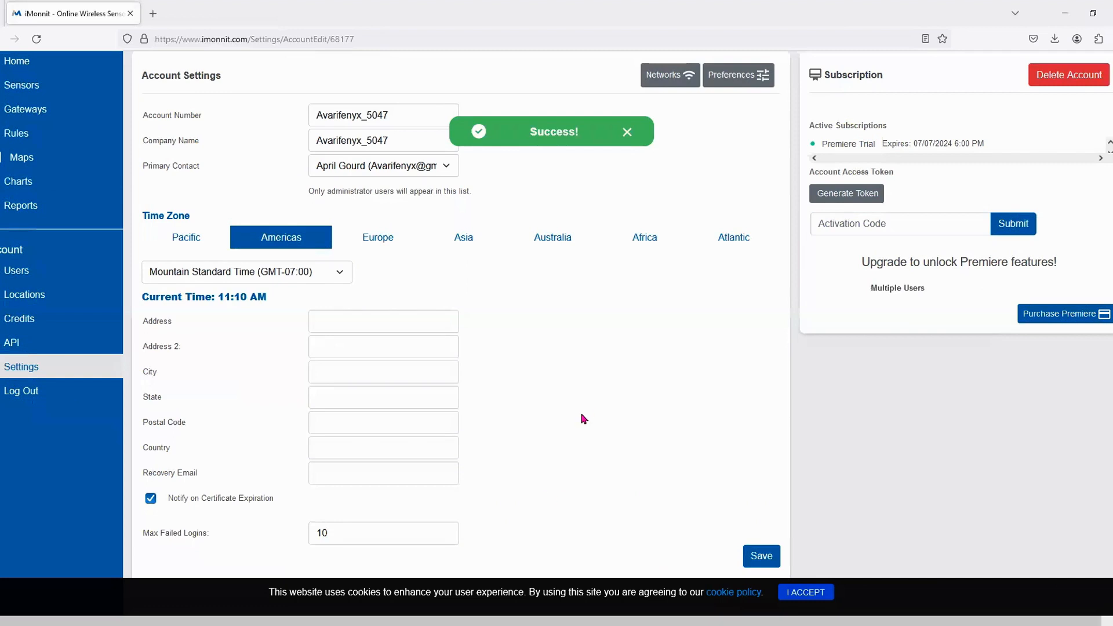